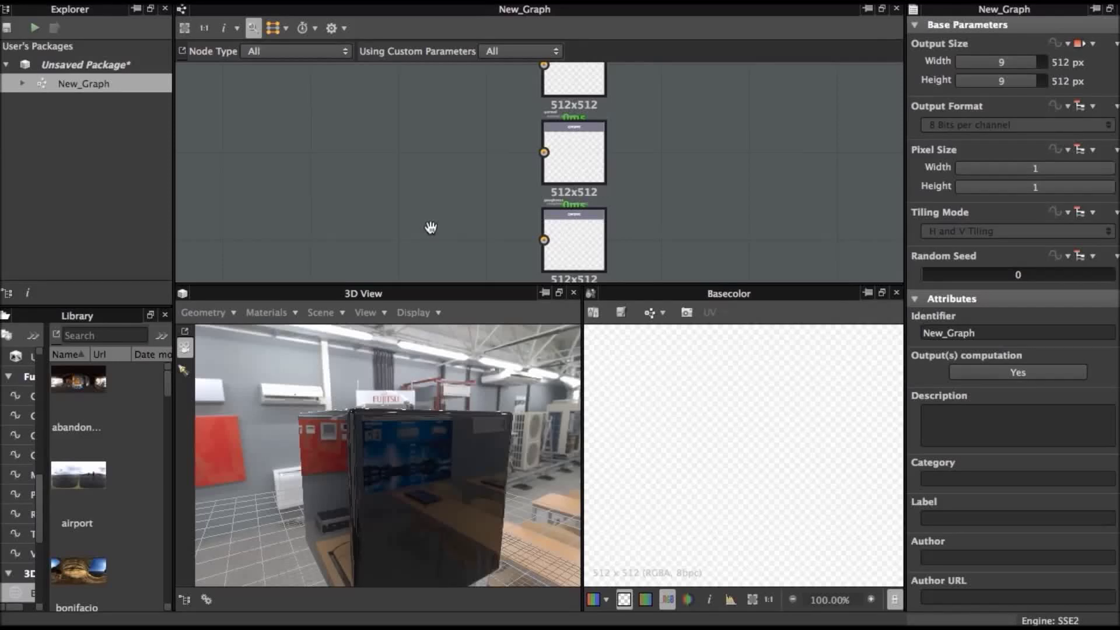
Step: Filter the Library to 'wood' materials
middle_click_drag(430, 227, 438, 218)
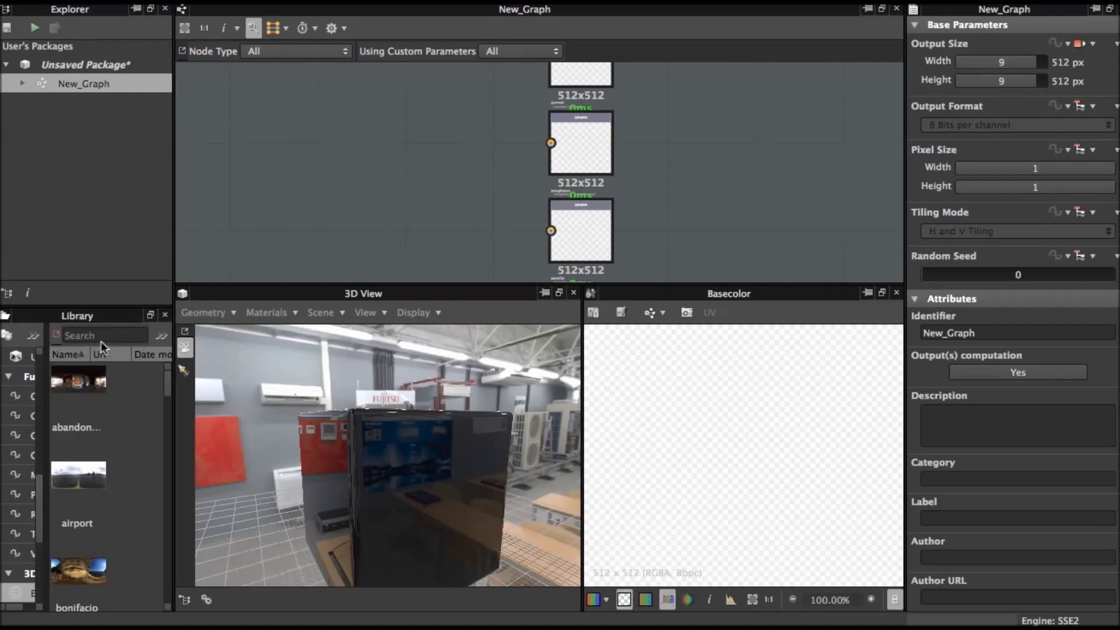
type("wood")
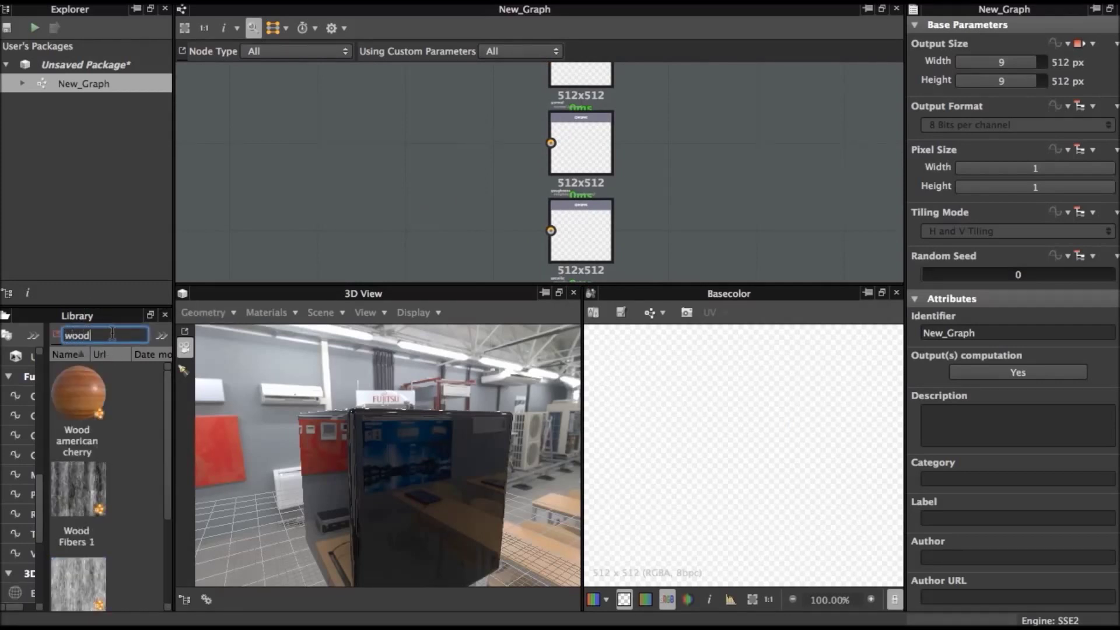
right_click(373, 158)
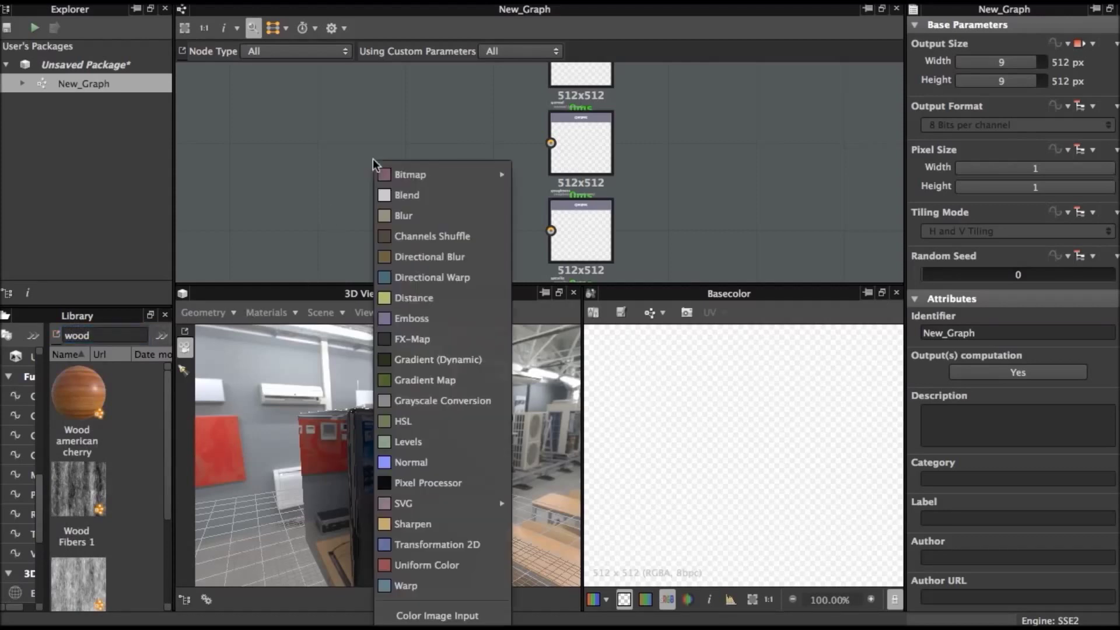
left_click(296, 170)
left_click(80, 478)
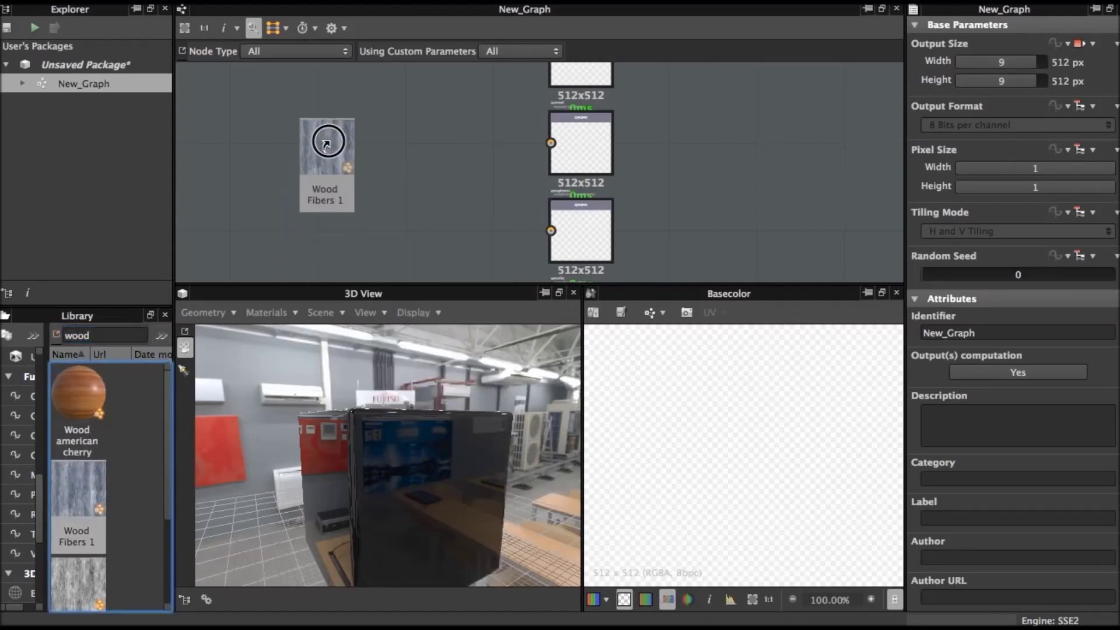
Step: Add two Wood Fibers 1 nodes to the graph and stack them left of the outputs
left_click_drag(80, 478, 318, 137)
left_click(324, 138)
scroll(406, 159, "down", 2)
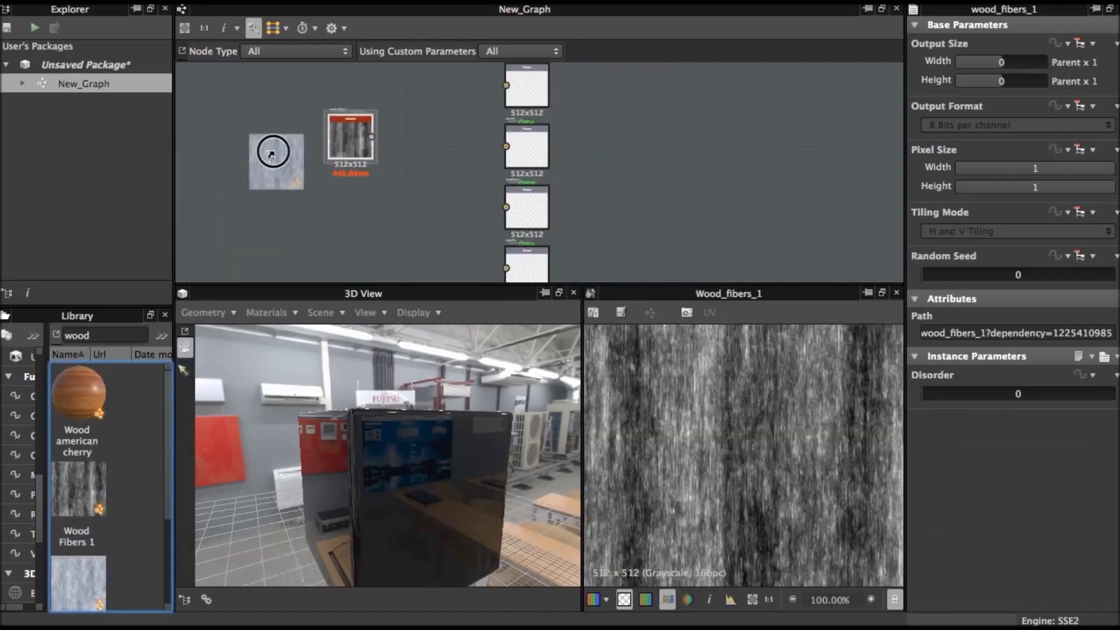
left_click_drag(75, 541, 271, 140)
left_click_drag(350, 135, 236, 205)
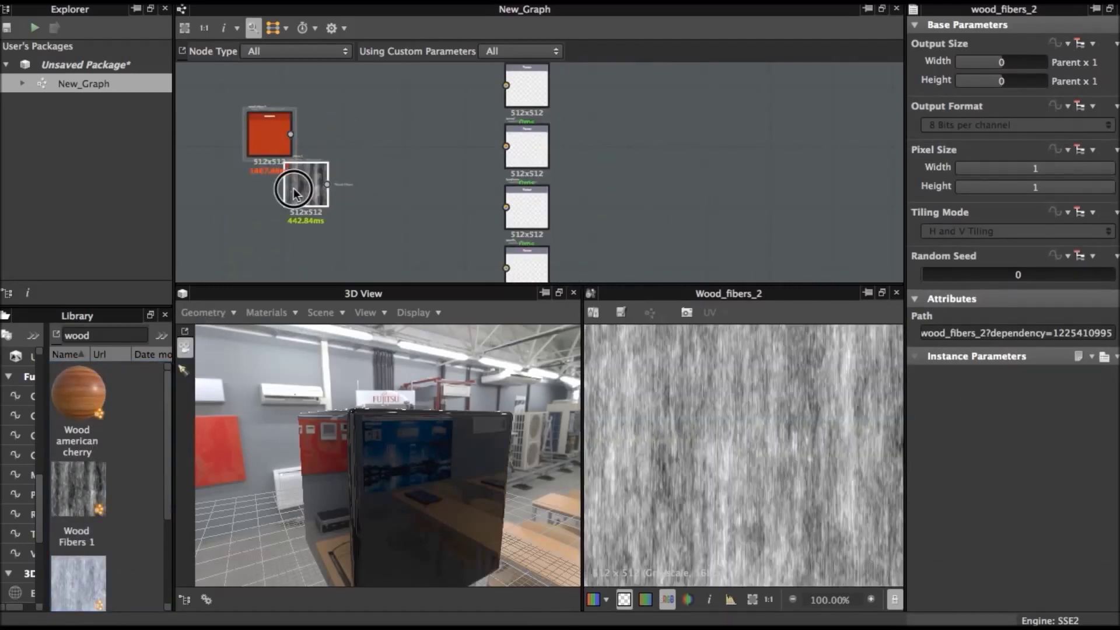
left_click_drag(269, 133, 262, 111)
right_click(415, 115)
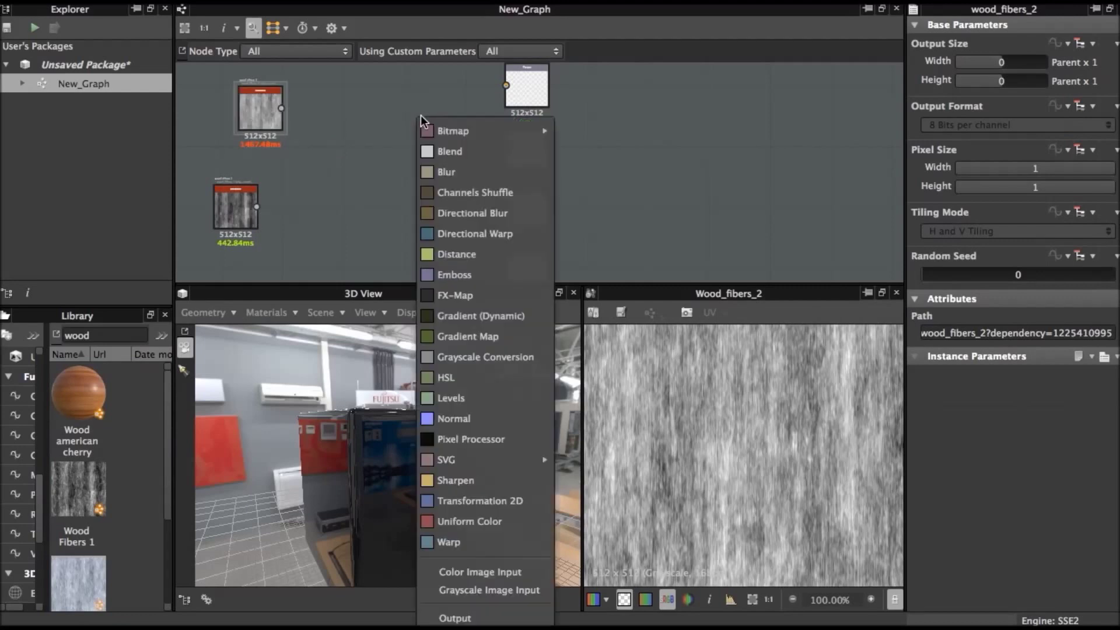
Step: Add a Uniform Color node and duplicate it twice into three stacked nodes
left_click(445, 521)
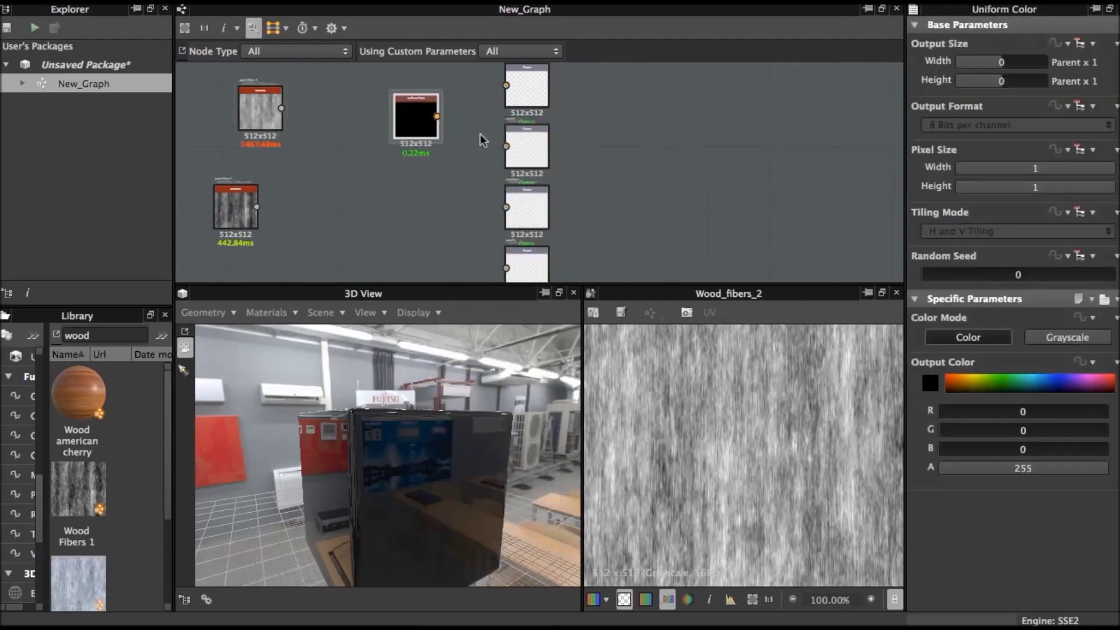
scroll(470, 140, "up", 1)
scroll(453, 120, "down", 1)
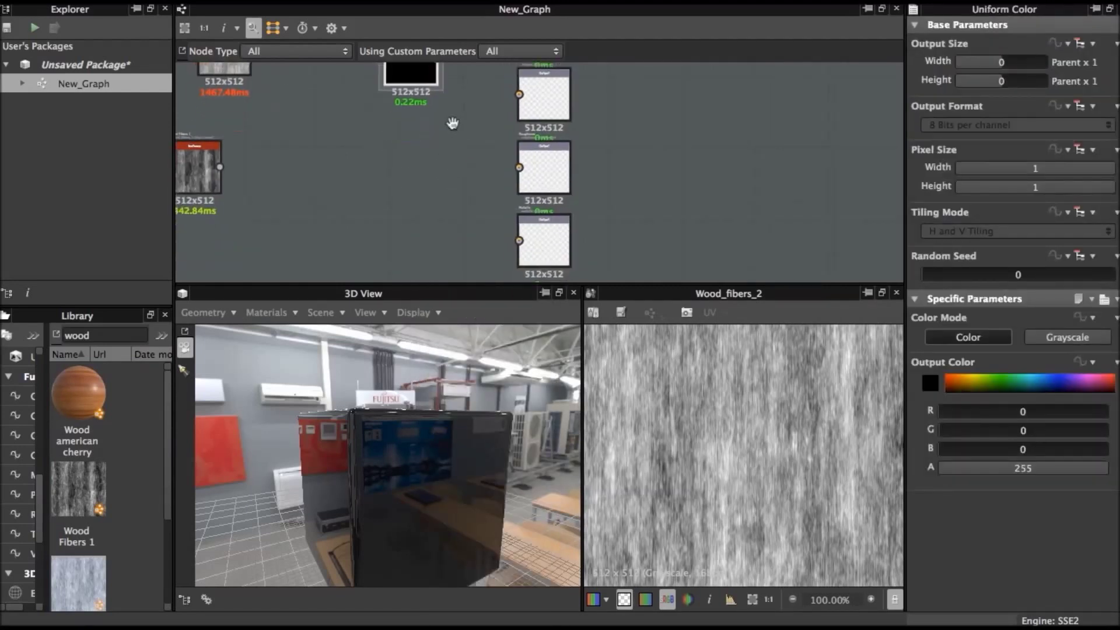
scroll(432, 115, "down", 1)
key("ctrl+d")
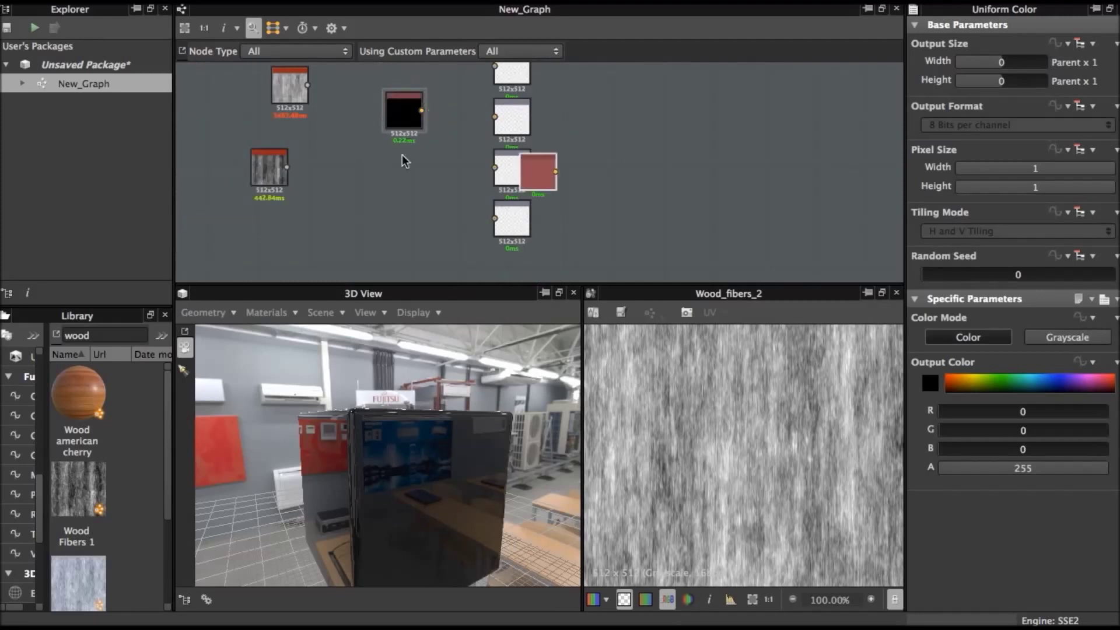
left_click_drag(546, 178, 413, 188)
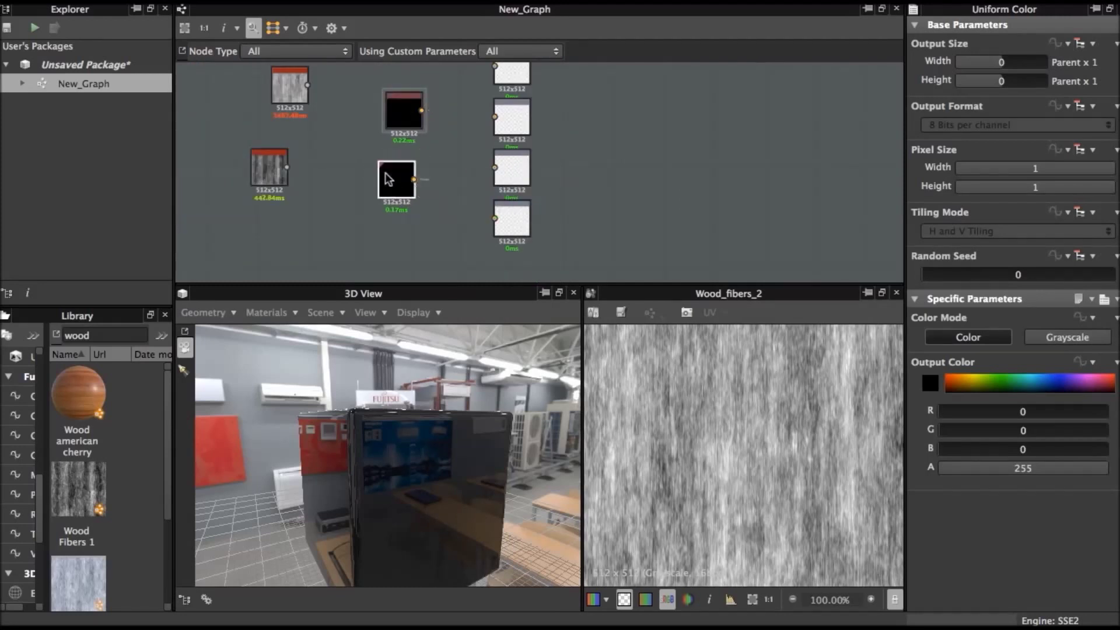
key("ctrl+d")
left_click_drag(545, 178, 401, 246)
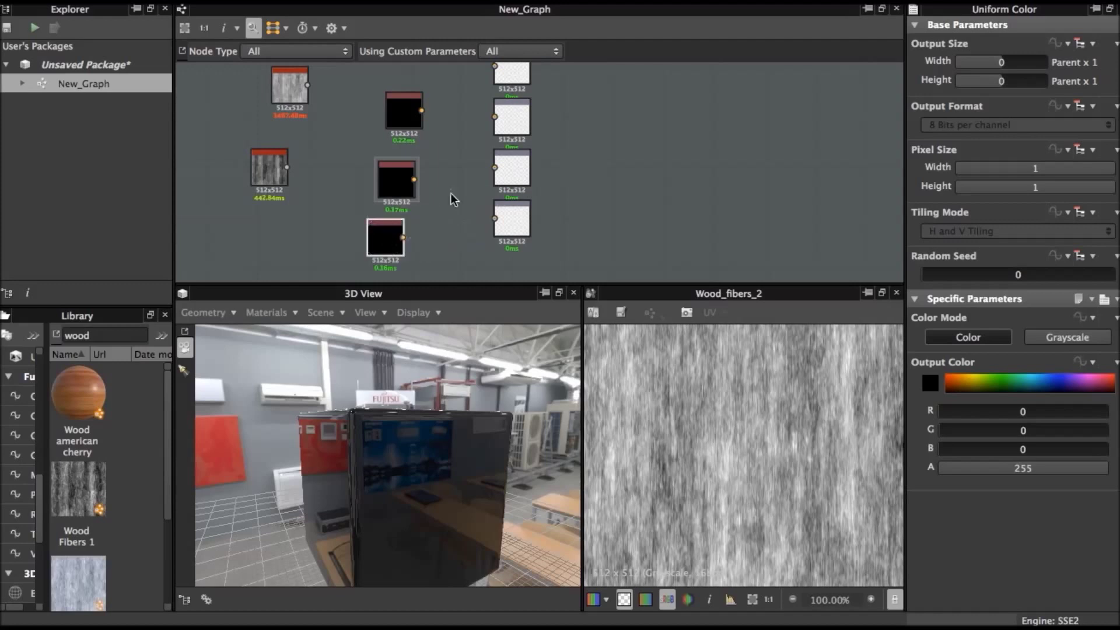
Step: Preview the Uniform Color node and set its Color Mode to Grayscale
middle_click_drag(451, 194, 435, 156)
scroll(390, 213, "up", 1)
double_click(373, 214)
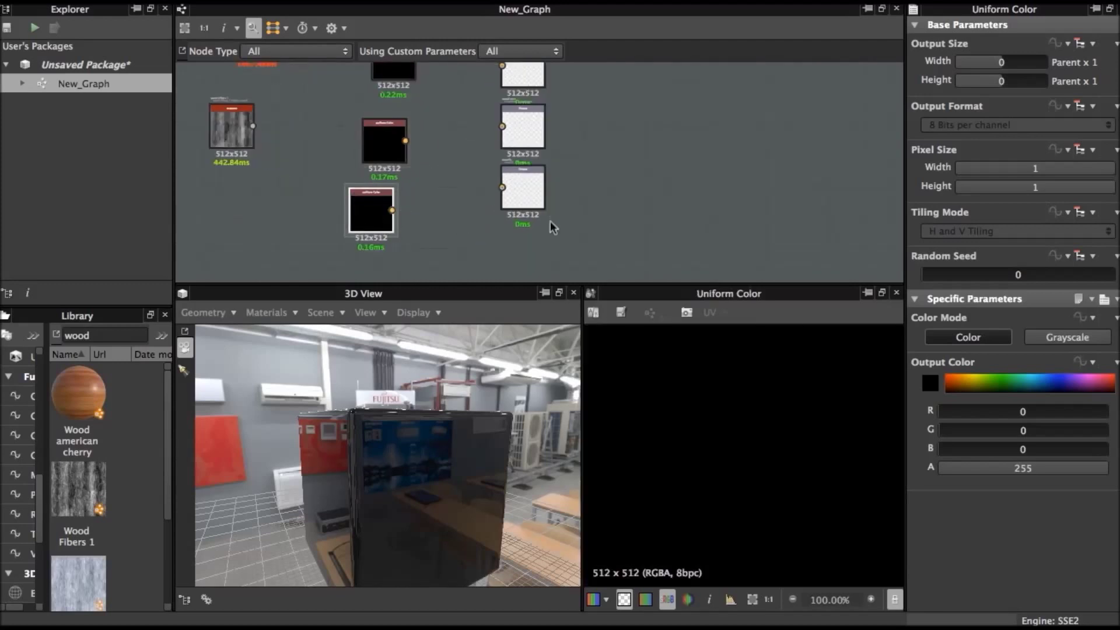
scroll(555, 217, "up", 1)
left_click(1102, 341)
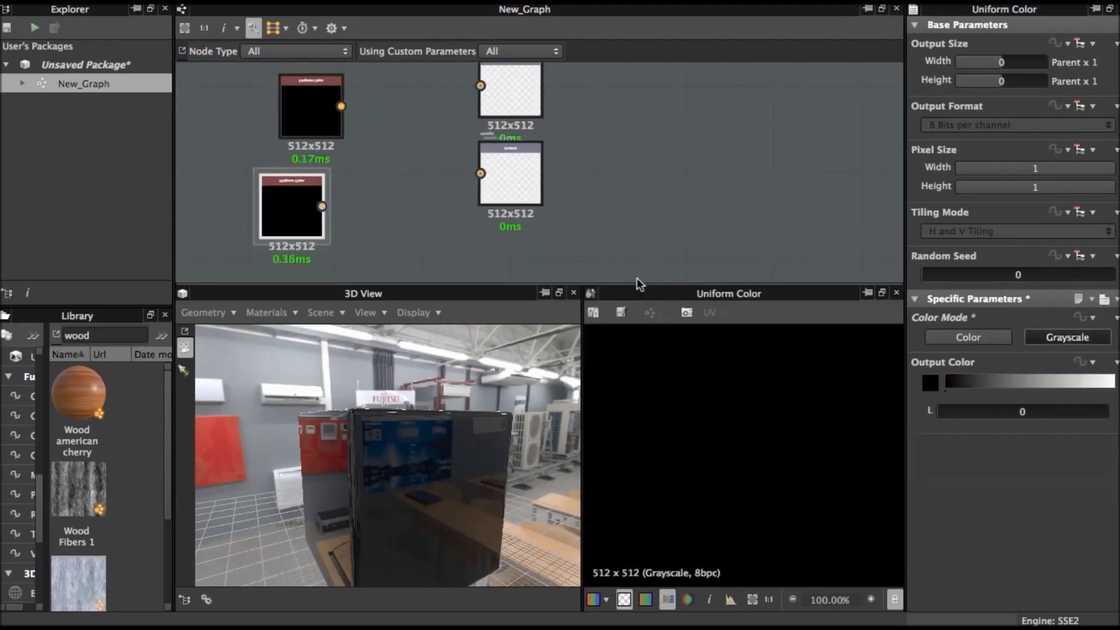
Step: Wire the upper Uniform Color to an output and the lower one to Metallic
left_click(311, 116)
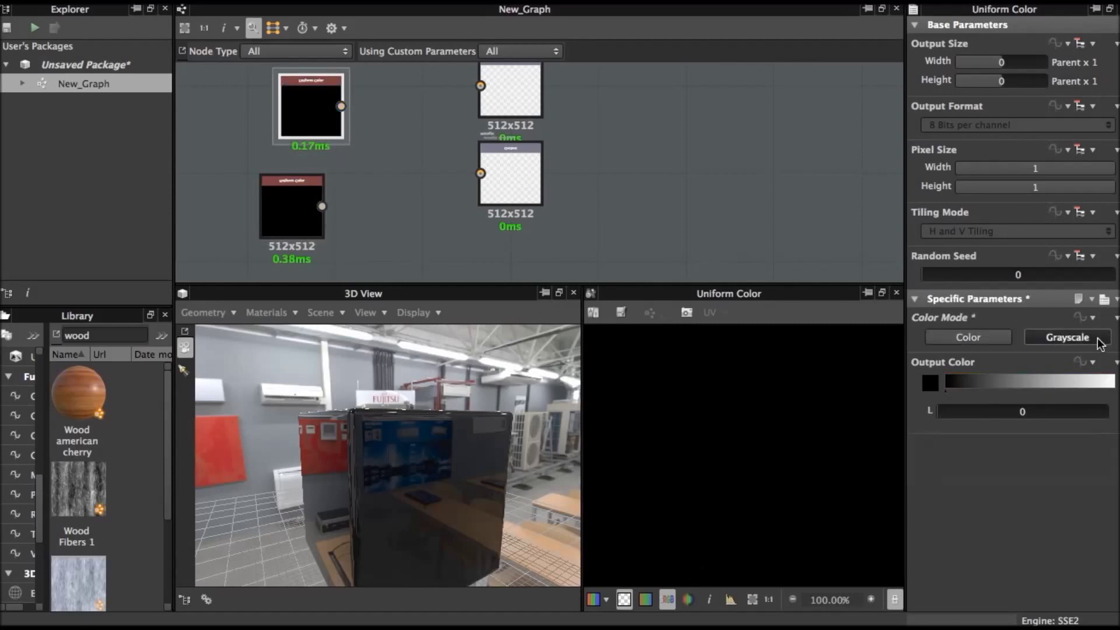
left_click_drag(341, 106, 480, 85)
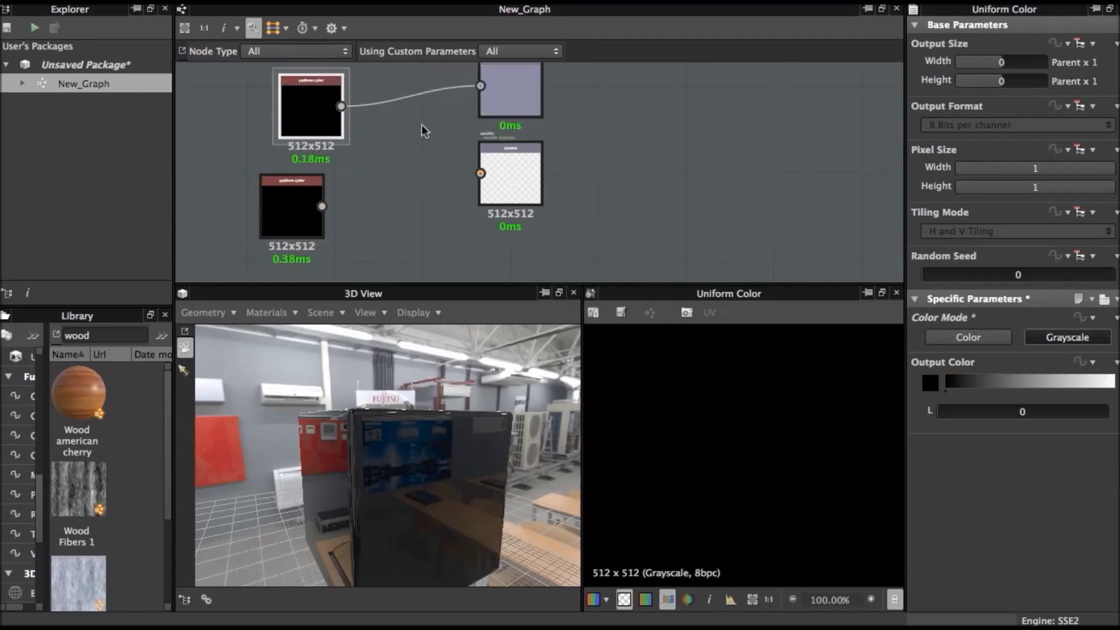
left_click_drag(322, 206, 480, 174)
left_click_drag(276, 210, 325, 191)
left_click(509, 180)
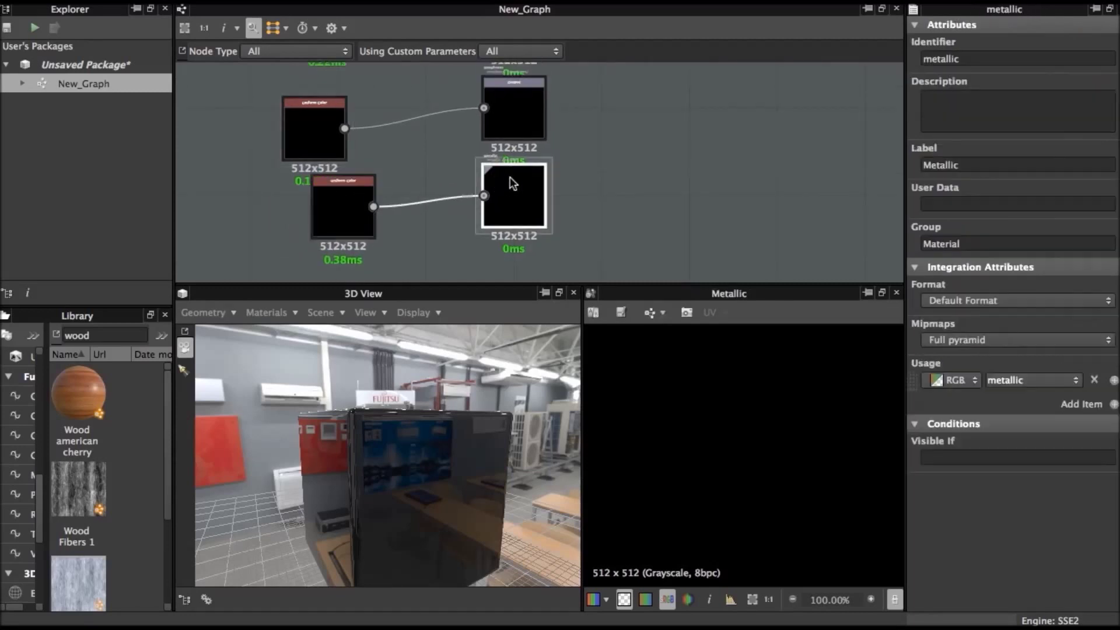
Step: Zoom and pan to read the Roughness and Normal output node labels
scroll(509, 180, "up", 3)
scroll(509, 178, "up", 2)
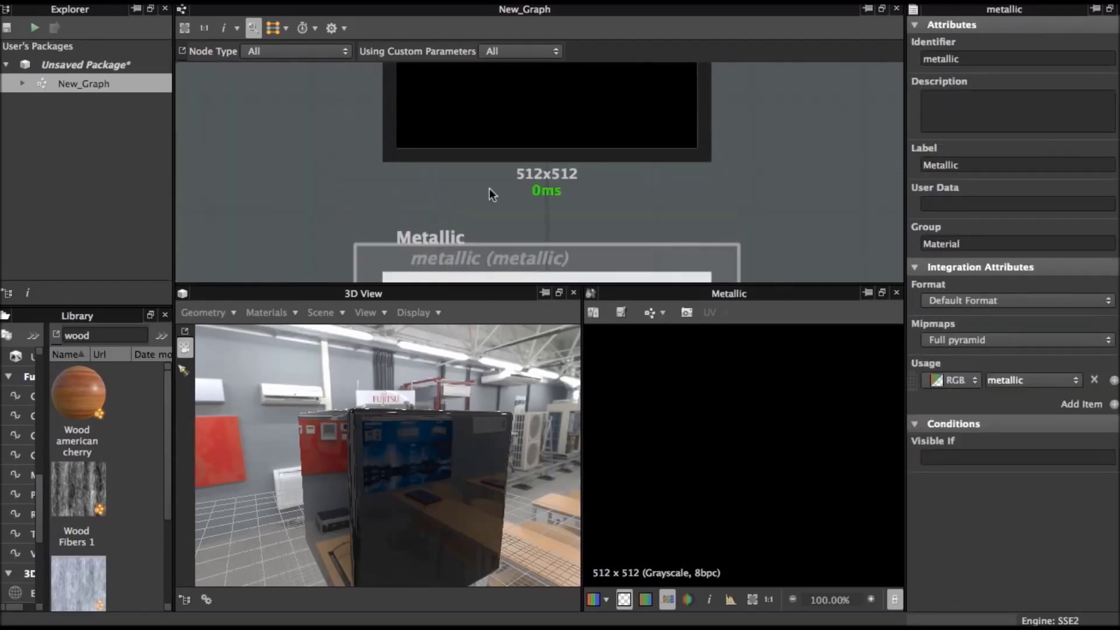
scroll(477, 111, "up", 3)
mouse_move(477, 117)
middle_mouse_down()
mouse_move(480, 212)
mouse_move(456, 227)
mouse_move(458, 245)
middle_mouse_up()
mouse_move(446, 63)
middle_mouse_down()
mouse_move(433, 159)
mouse_move(455, 237)
middle_mouse_up()
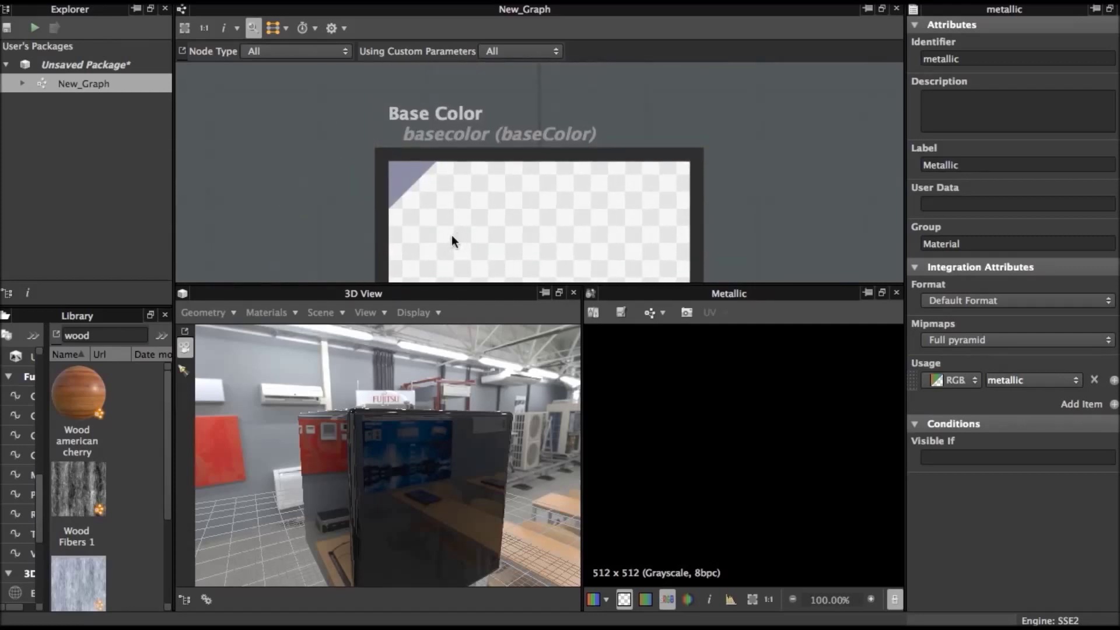
scroll(452, 236, "down", 3)
scroll(451, 236, "down", 2)
scroll(453, 225, "down", 1)
scroll(464, 174, "down", 1)
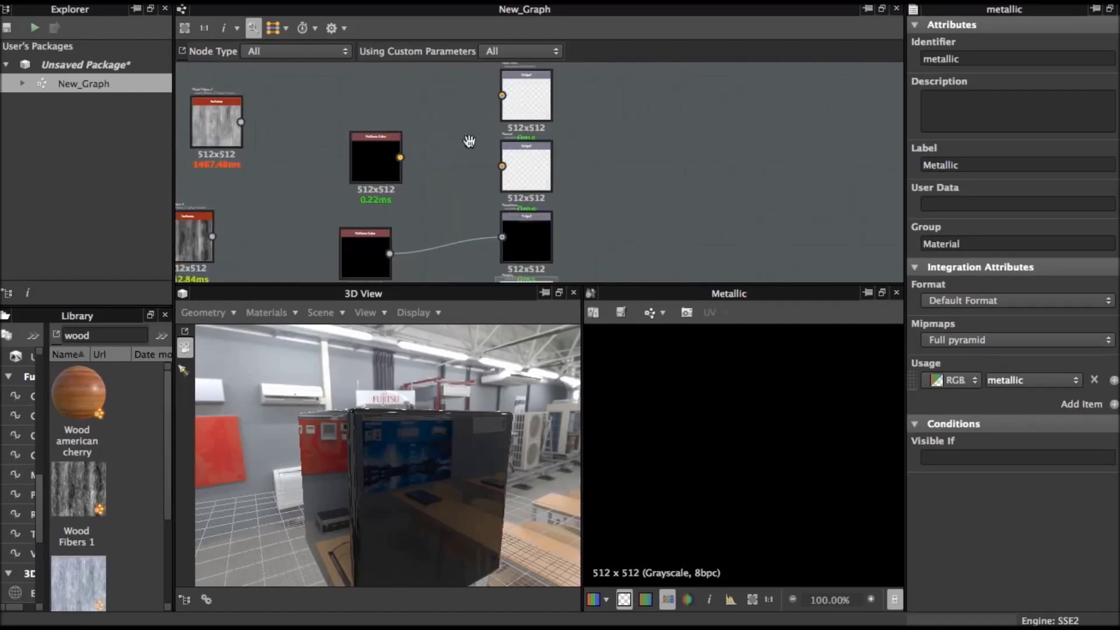
scroll(456, 216, "down", 1)
middle_click_drag(456, 215, 467, 139)
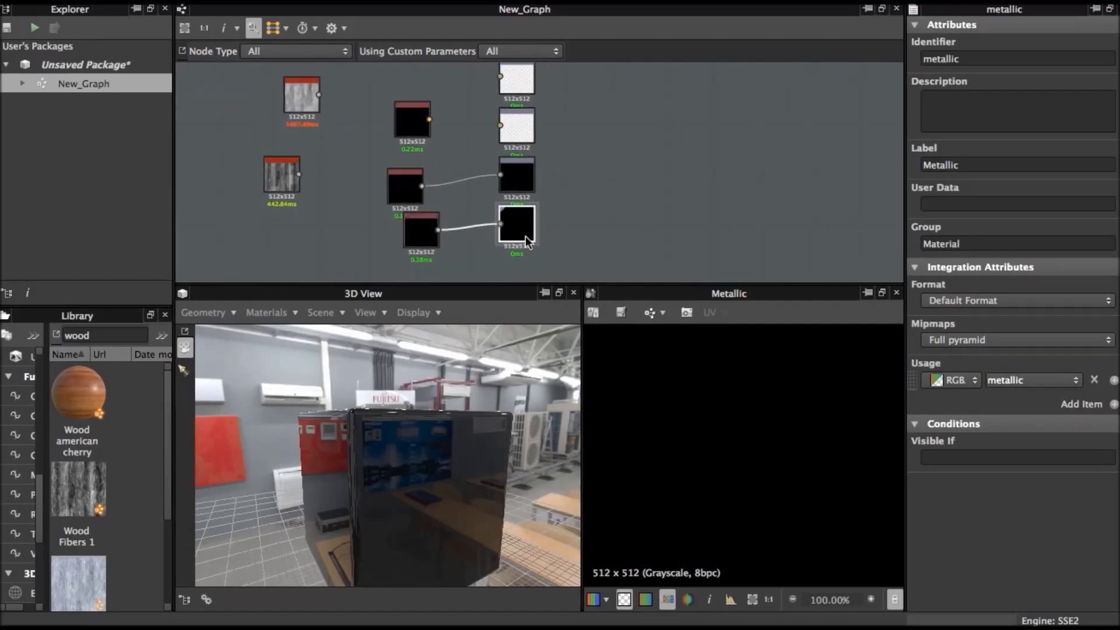
Step: Check the Metallic output and move its Uniform Color node down-left
scroll(526, 240, "up", 4)
mouse_move(520, 235)
middle_mouse_down()
mouse_move(417, 251)
mouse_move(482, 314)
middle_mouse_up()
scroll(432, 182, "down", 1)
scroll(430, 181, "down", 4)
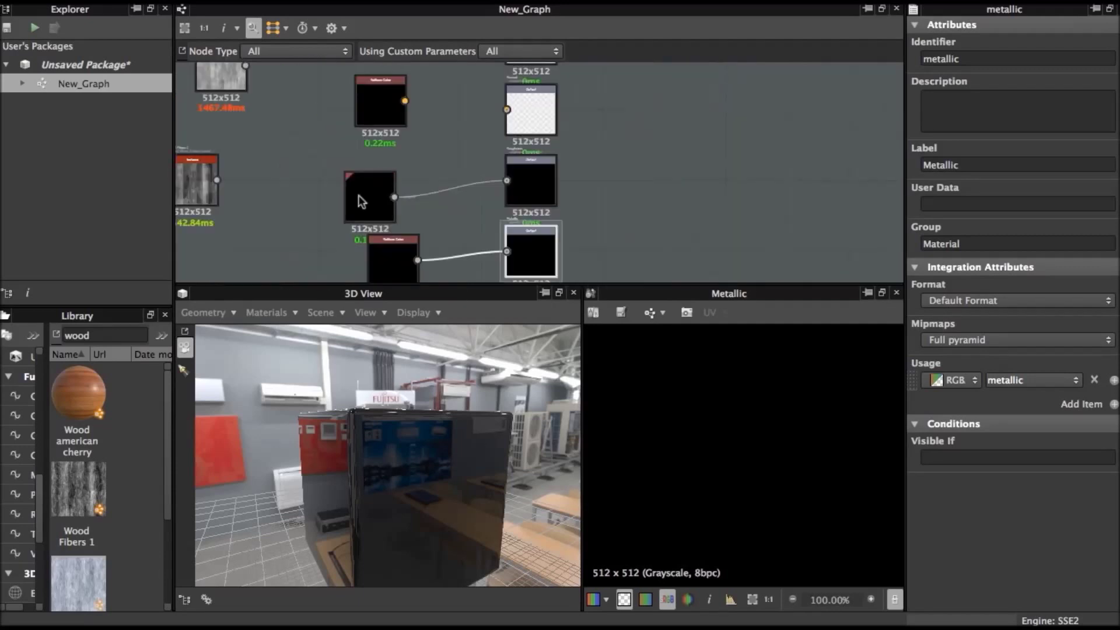
left_click(358, 201)
scroll(359, 202, "down", 2)
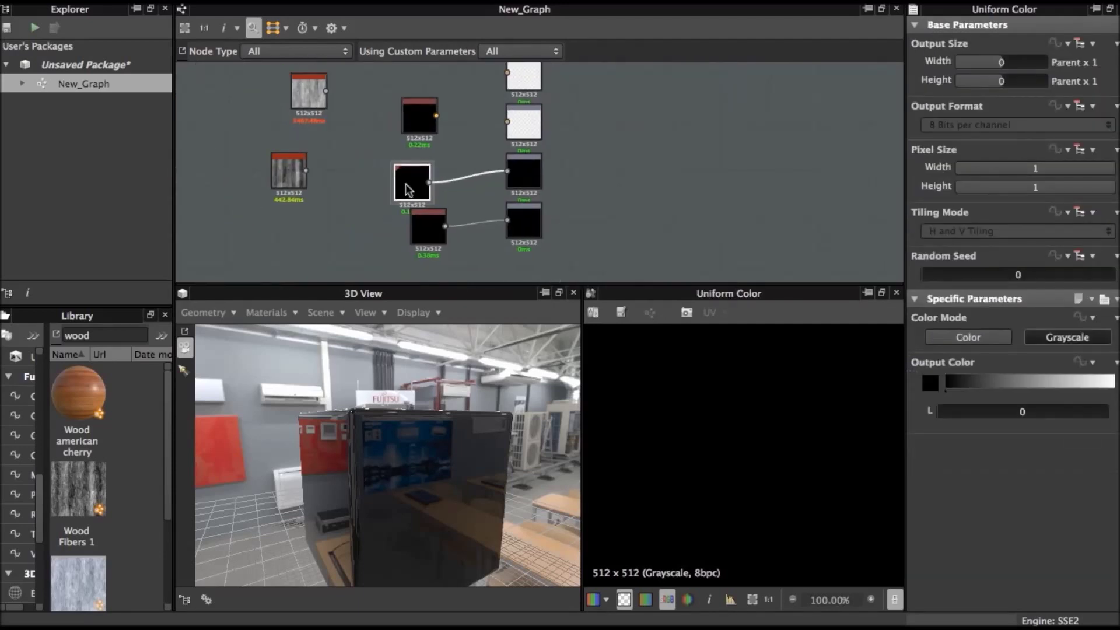
left_click_drag(411, 181, 348, 214)
Step: Add a Blend node fed by the wood fibers and the black Uniform Color
right_click(349, 164)
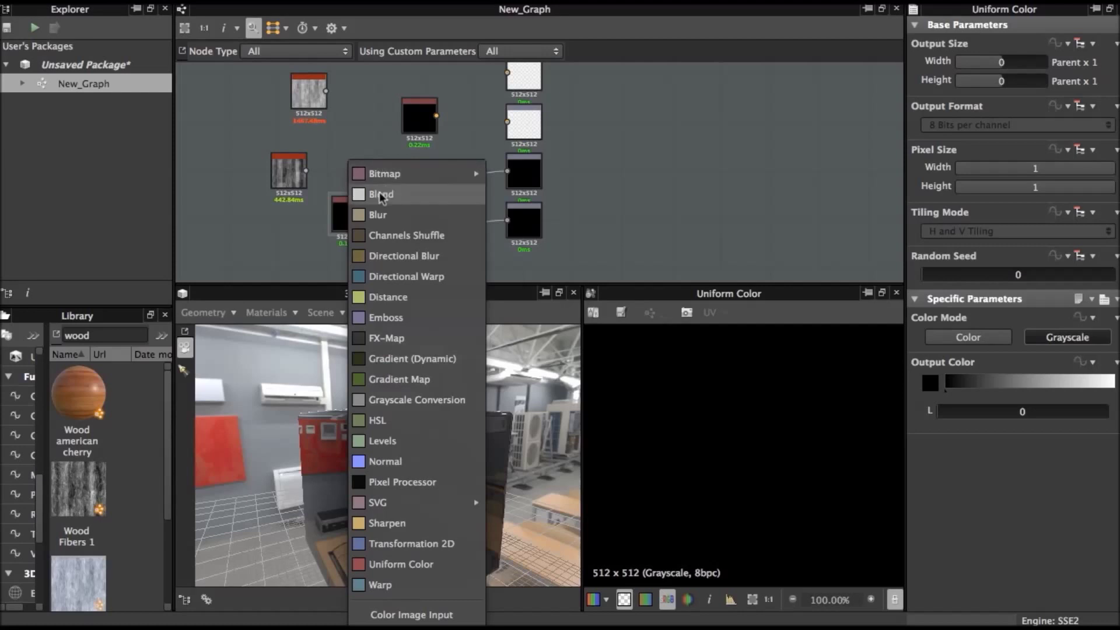
left_click(386, 187)
left_click_drag(343, 153, 385, 171)
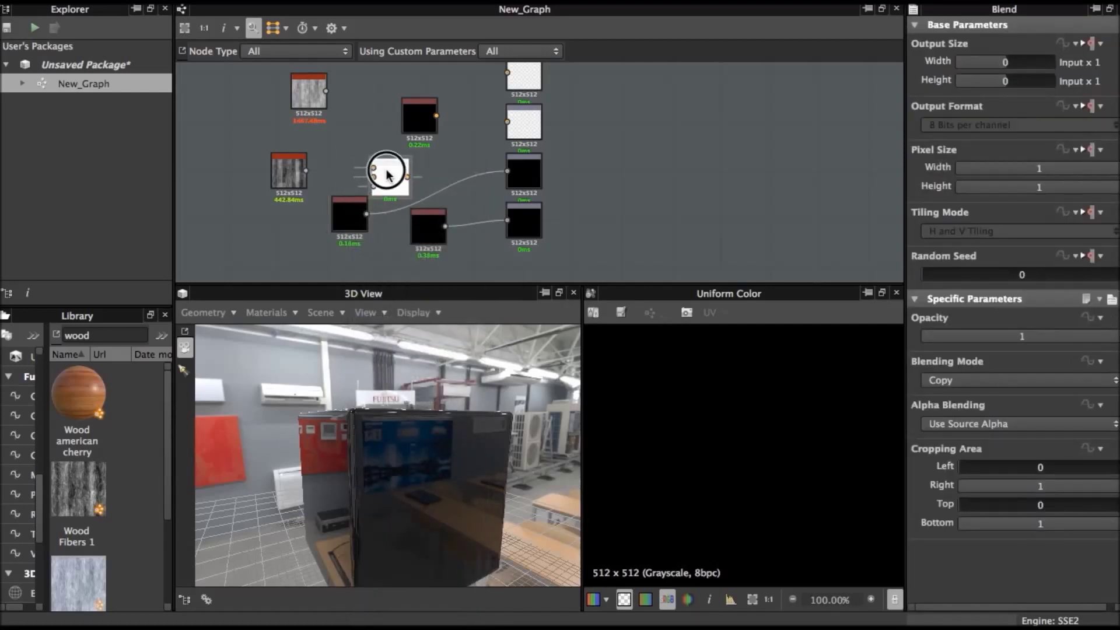
left_click_drag(424, 117, 416, 75)
left_click_drag(326, 92, 374, 171)
mouse_move(368, 217)
left_mouse_down()
mouse_move(331, 221)
mouse_move(374, 177)
left_mouse_up()
left_click(387, 175)
Step: Send the Blend to Roughness using Add (Linear Dodge) at 0.51 opacity
left_click(1111, 342)
left_click(1105, 379)
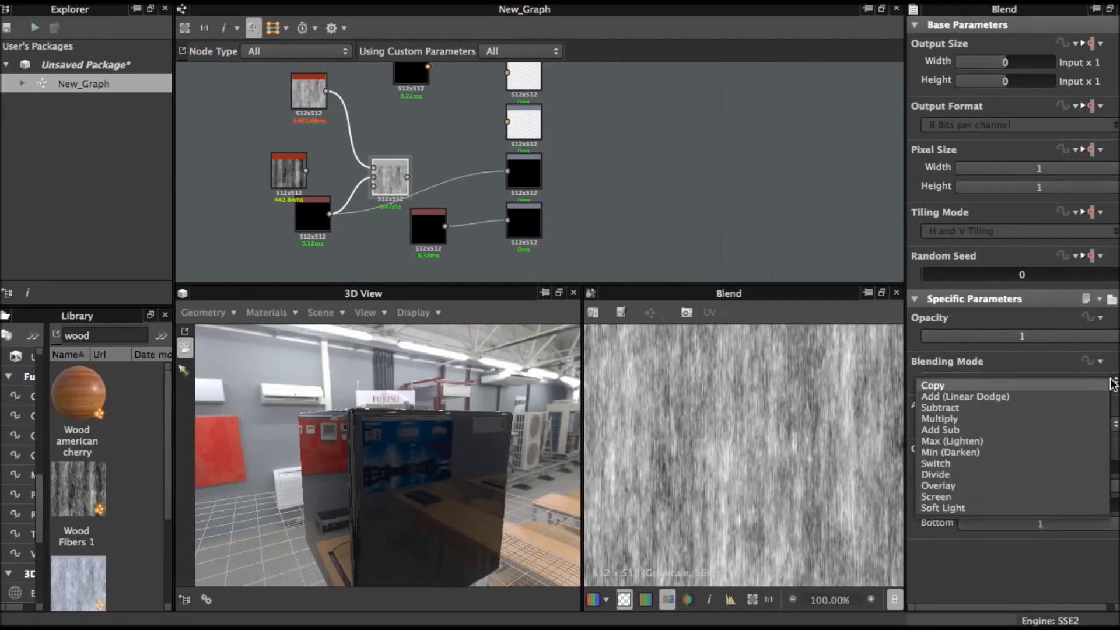
left_click(1100, 420)
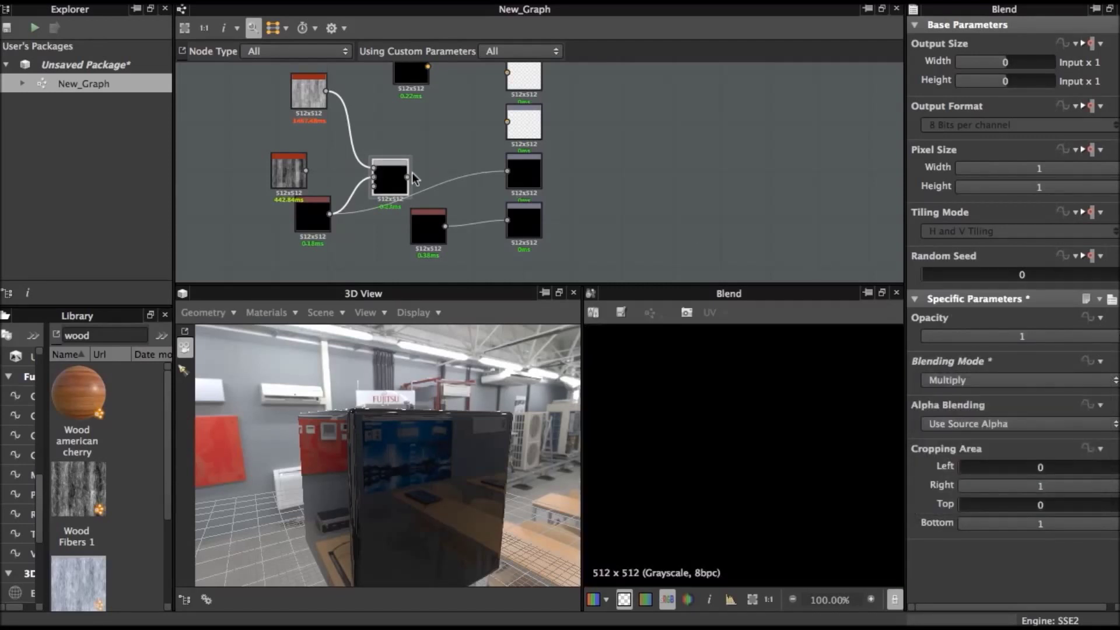
left_click_drag(469, 178, 509, 174)
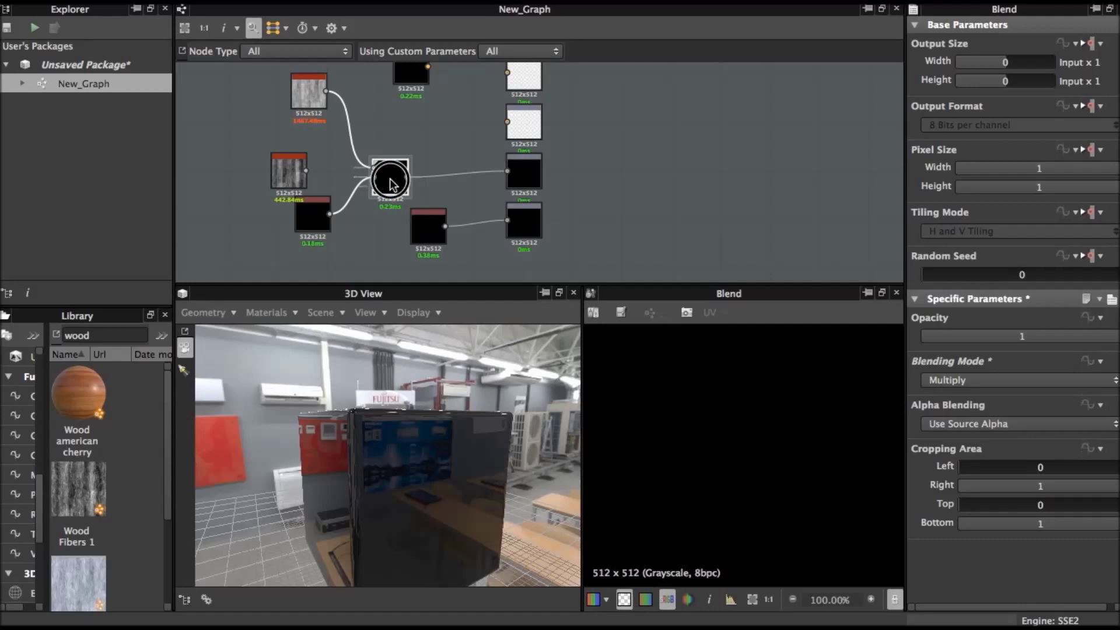
left_click(1116, 382)
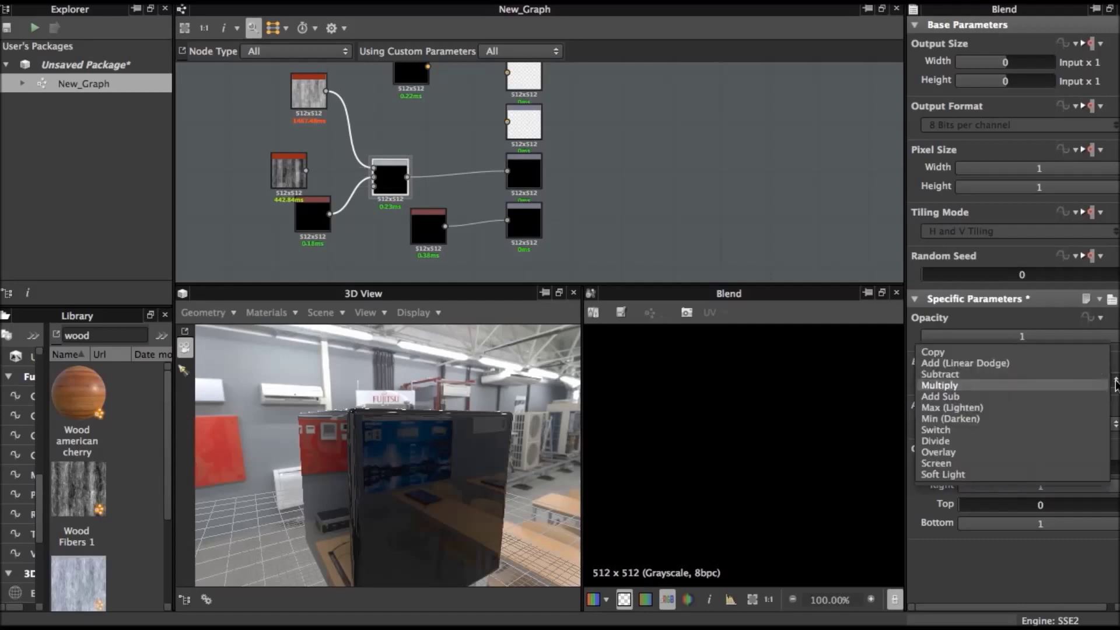
left_click(1088, 364)
left_click_drag(1115, 337, 1023, 339)
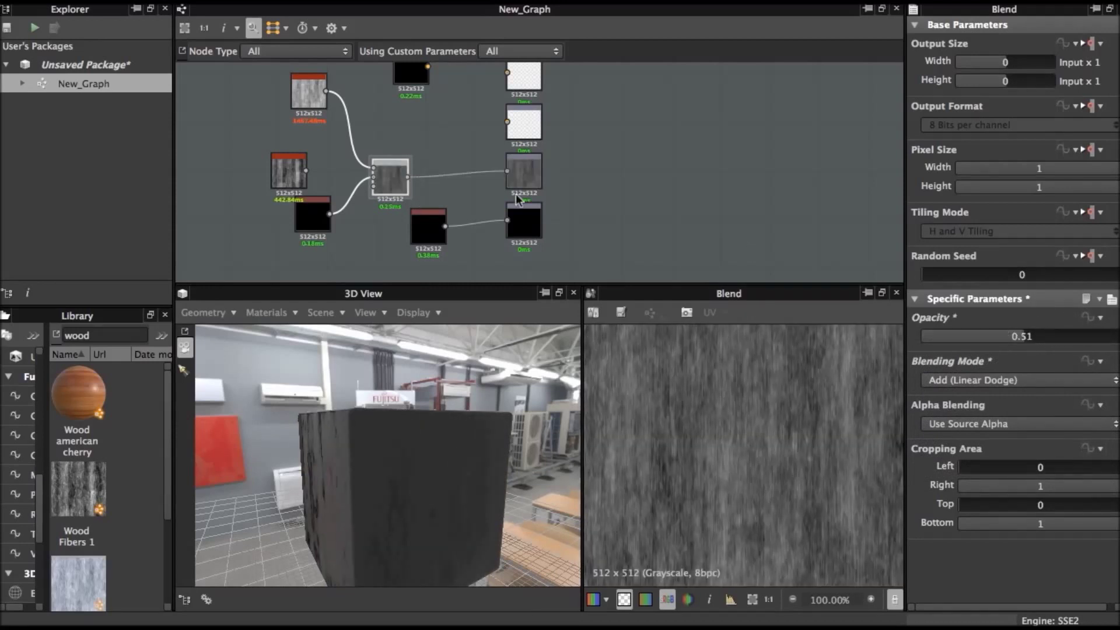
Step: Wire a Uniform Color set to RGB 166,124,0 into the Base Color output
scroll(456, 158, "up", 1)
middle_click_drag(456, 158, 544, 222)
left_click(469, 110)
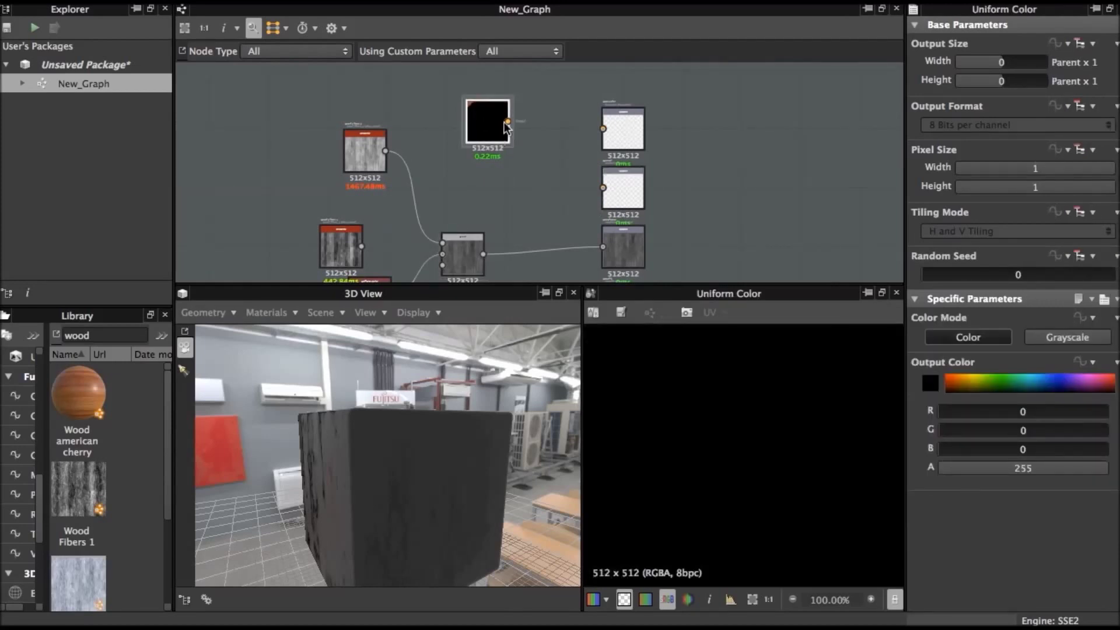
left_click_drag(508, 121, 603, 128)
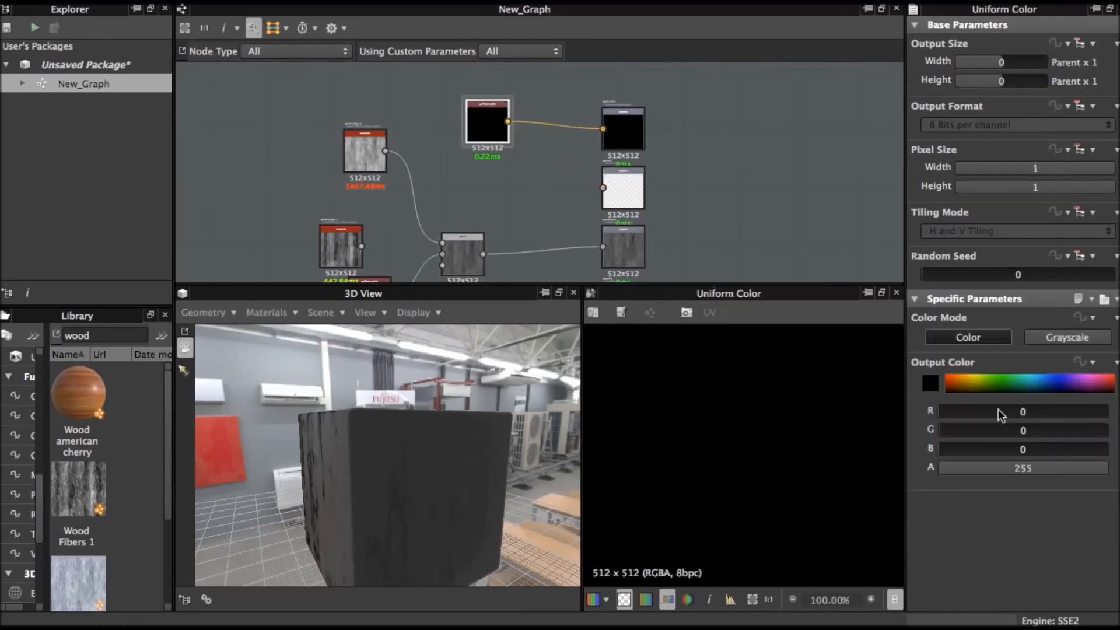
left_click_drag(972, 383, 966, 385)
mouse_move(497, 430)
left_mouse_down()
mouse_move(445, 445)
mouse_move(453, 475)
mouse_move(505, 344)
mouse_move(461, 429)
mouse_move(517, 453)
mouse_move(461, 350)
left_mouse_up()
scroll(367, 168, "down", 2)
scroll(368, 163, "down", 2)
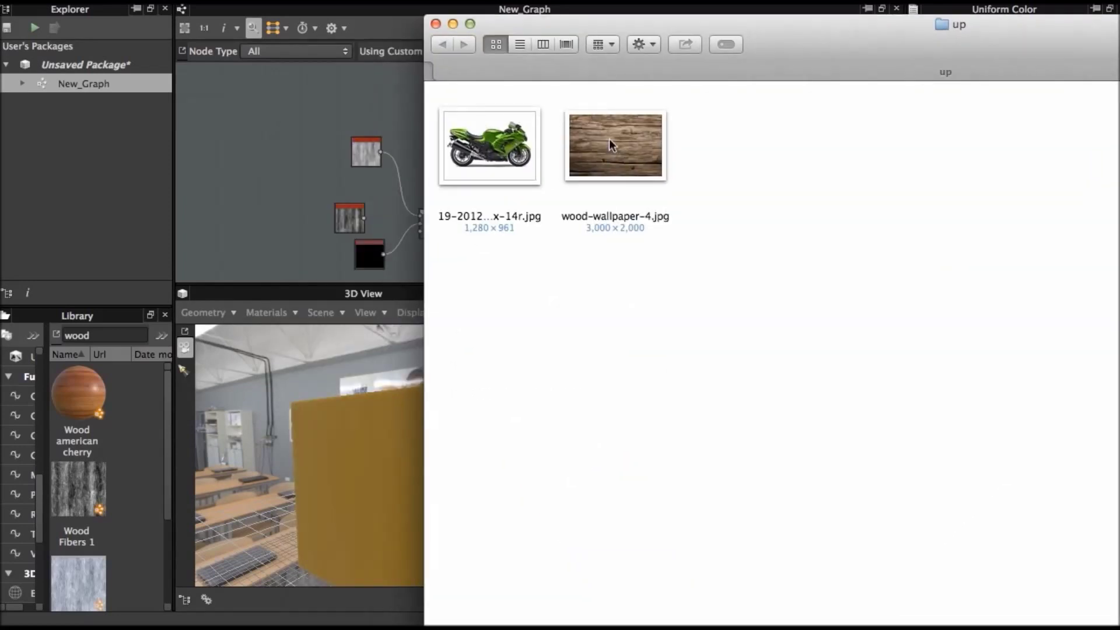
Step: Import wood-wallpaper-4.jpg from Finder as a package resource, then minimize Finder
left_click_drag(610, 144, 93, 82)
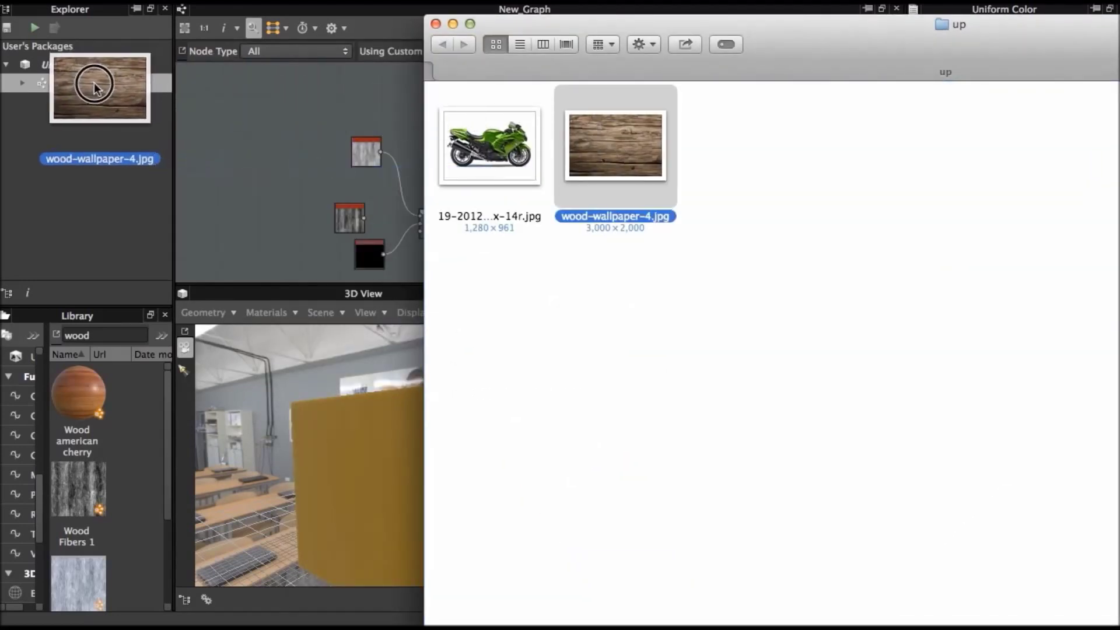
left_click_drag(93, 83, 66, 68)
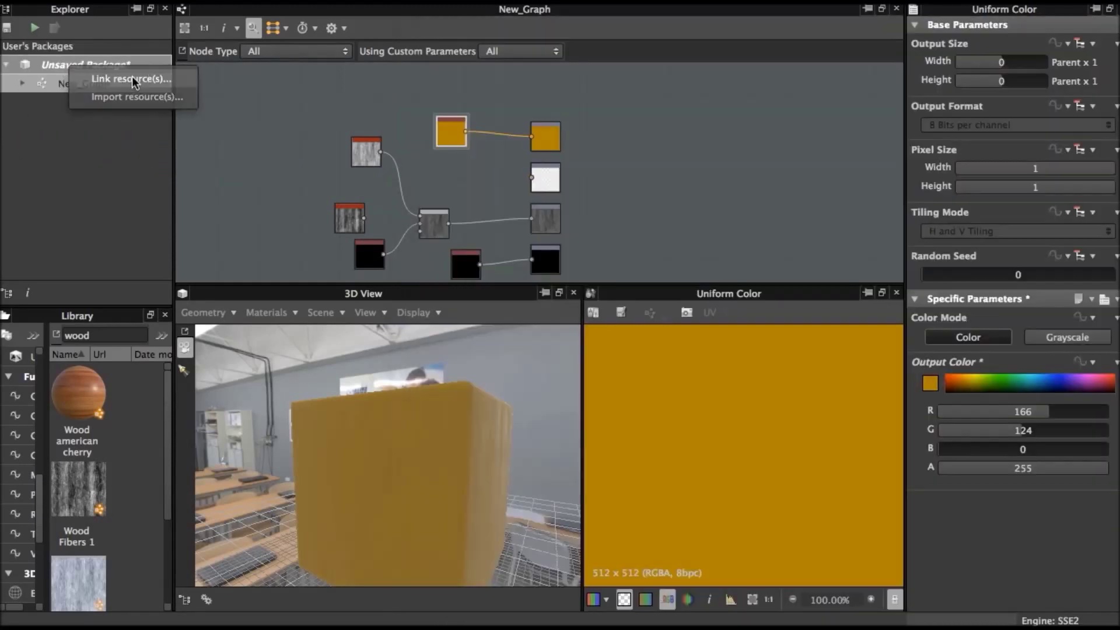
left_click(131, 79)
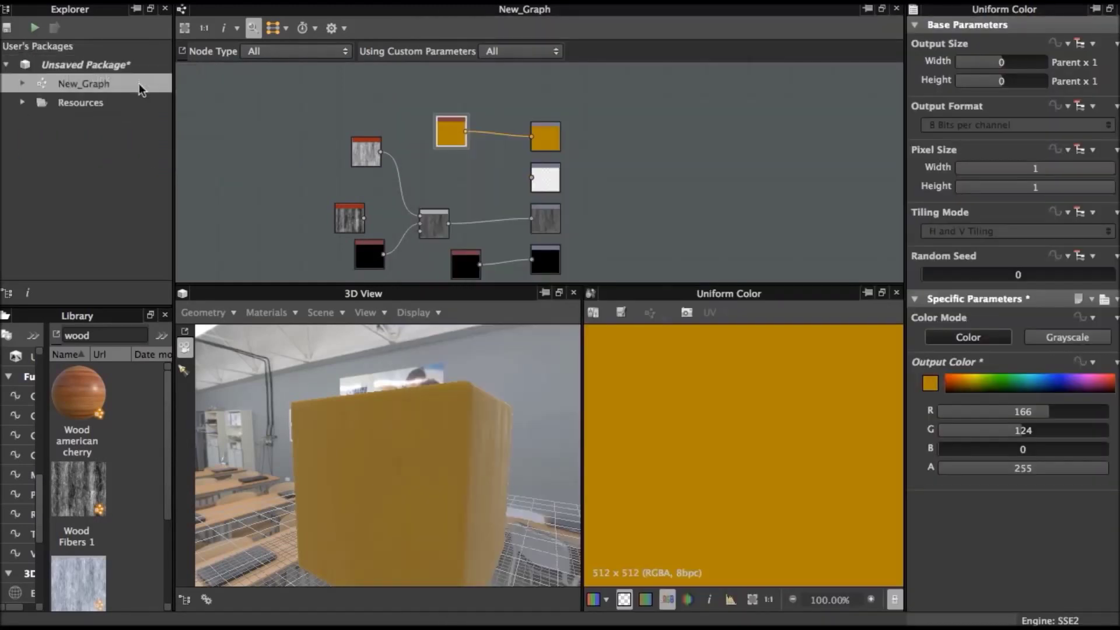
key("super+Tab")
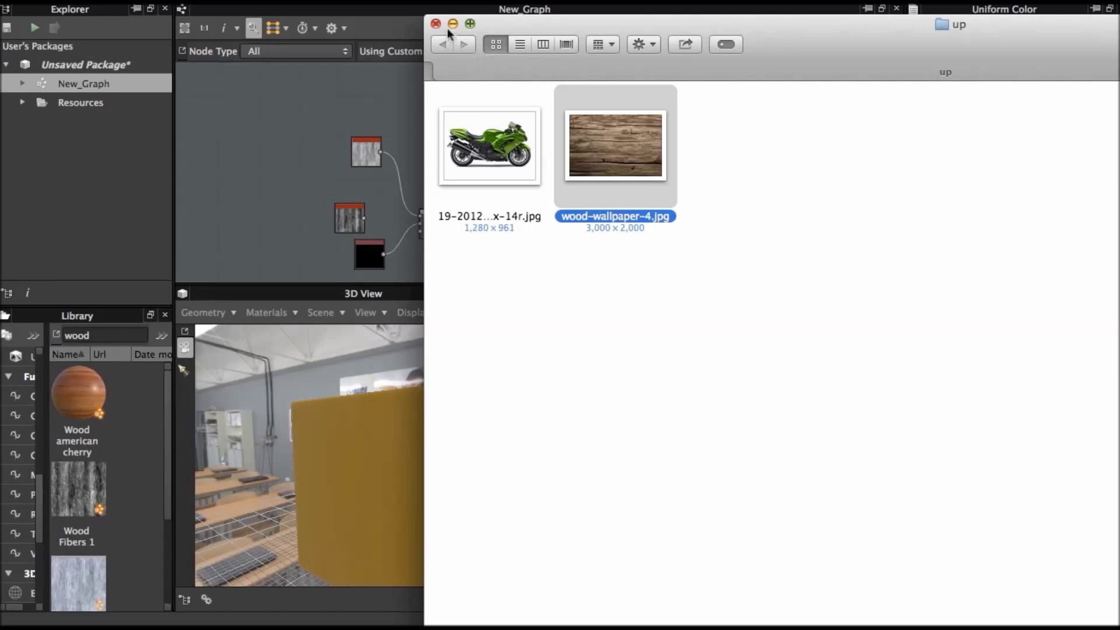
left_click(453, 24)
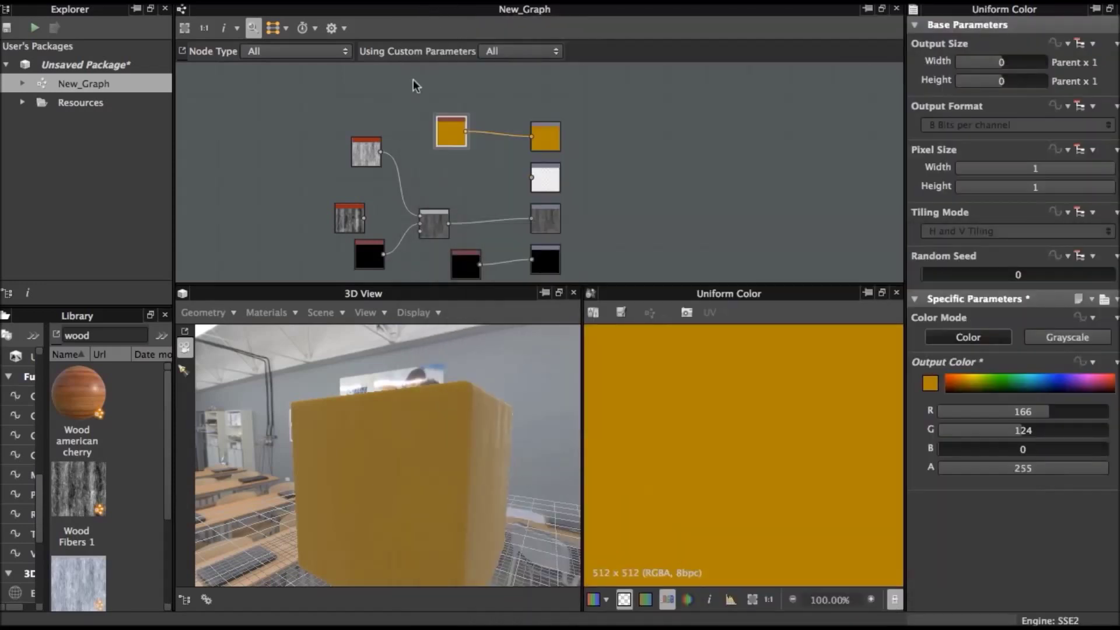
Step: Place the wood-wallpaper-4 resource in the graph as a Bitmap node
left_click(17, 102)
double_click(84, 122)
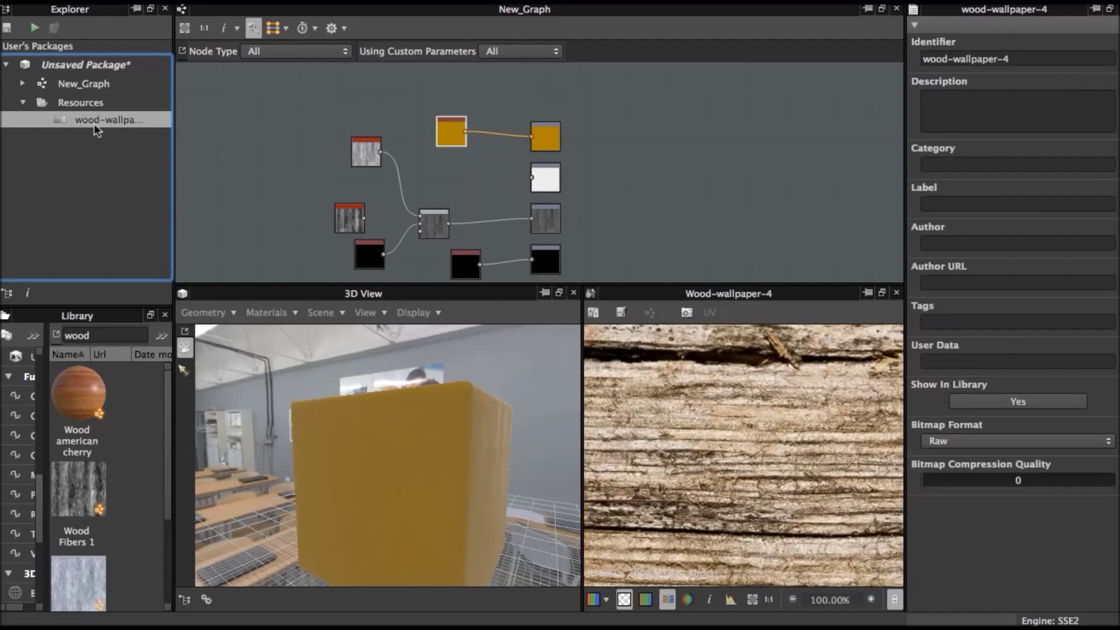
left_click_drag(121, 118, 259, 132)
double_click(258, 130)
scroll(752, 488, "down", 5)
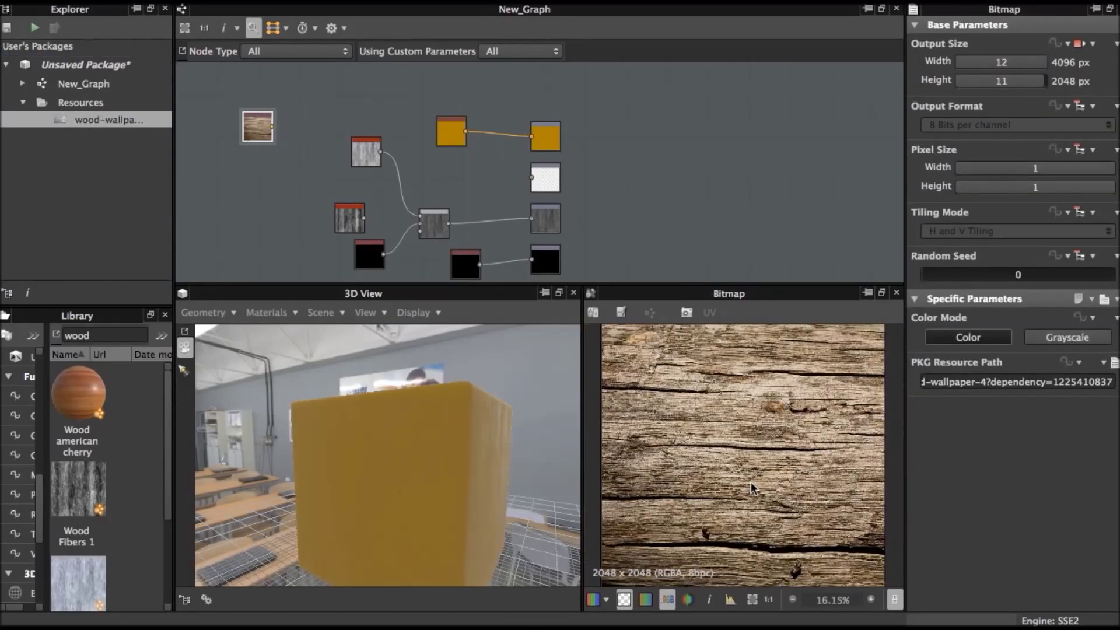
scroll(346, 156, "up", 2)
Step: Add a Gradient Map node and preview it
right_click(309, 120)
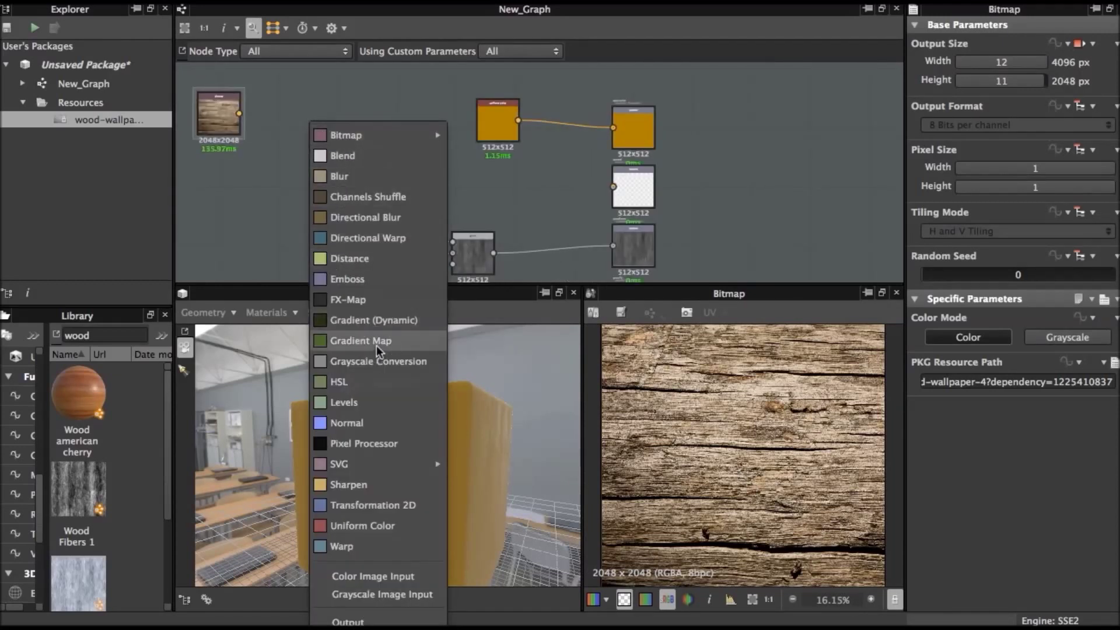
left_click(377, 342)
double_click(302, 129)
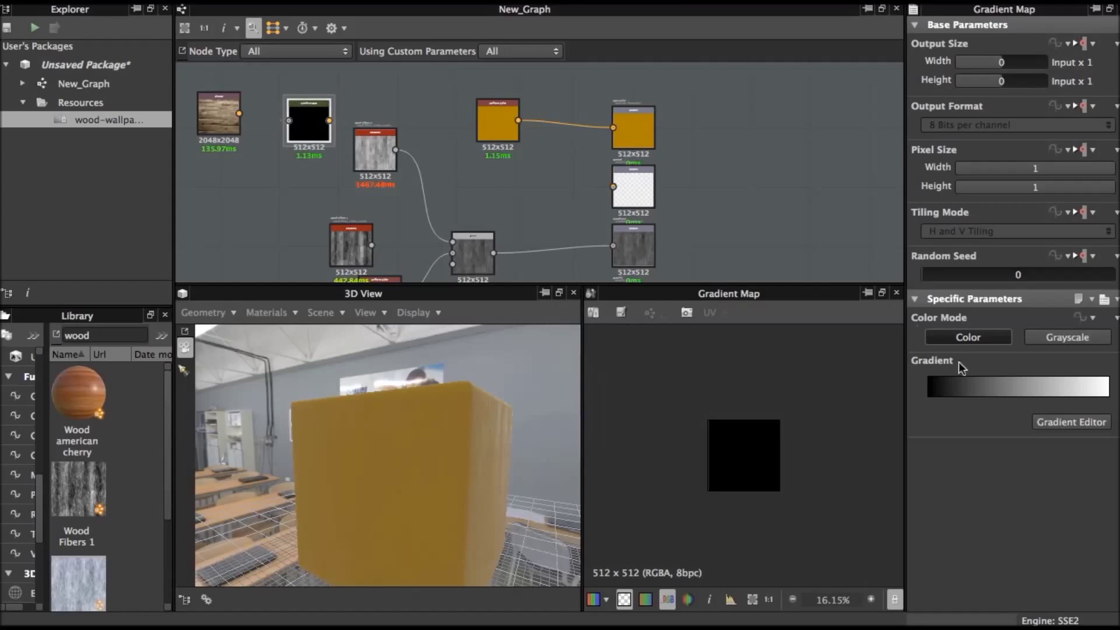
scroll(712, 507, "up", 2)
scroll(715, 500, "up", 3)
left_click(1070, 422)
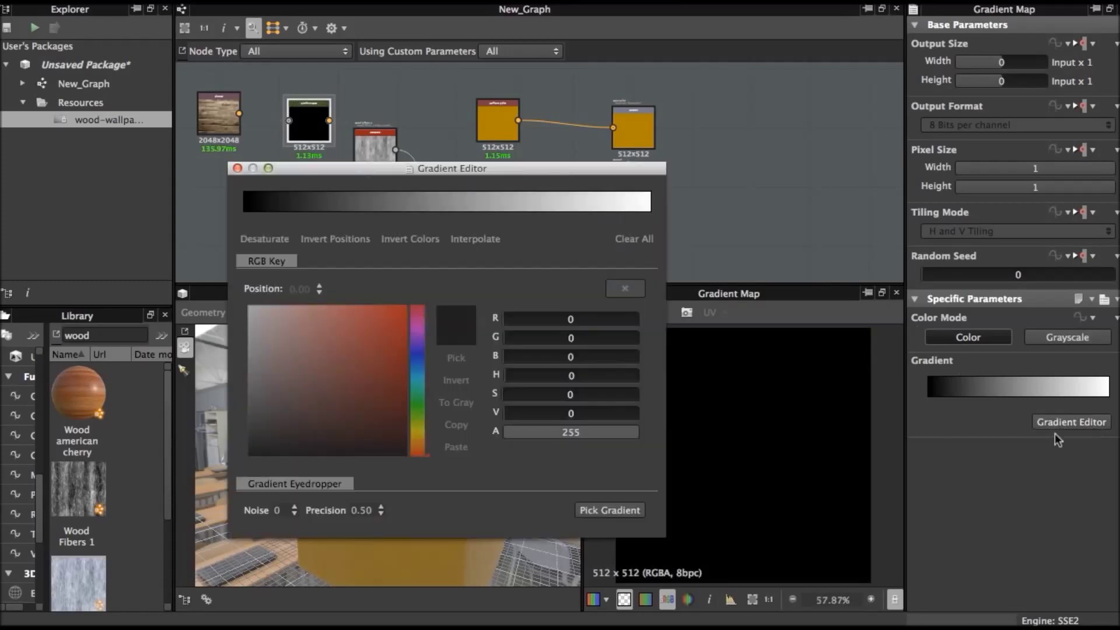
left_click(237, 168)
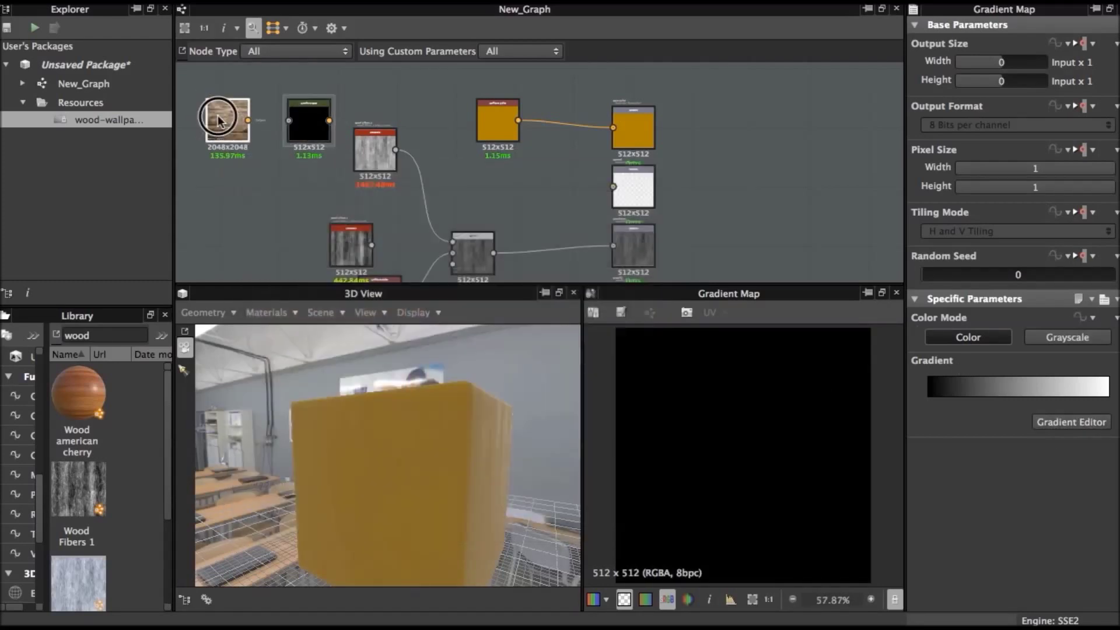
Step: Pick the Gradient Map's gradient from wood tones across the bitmap photo
double_click(219, 120)
left_click_drag(218, 120, 242, 129)
left_click(306, 108)
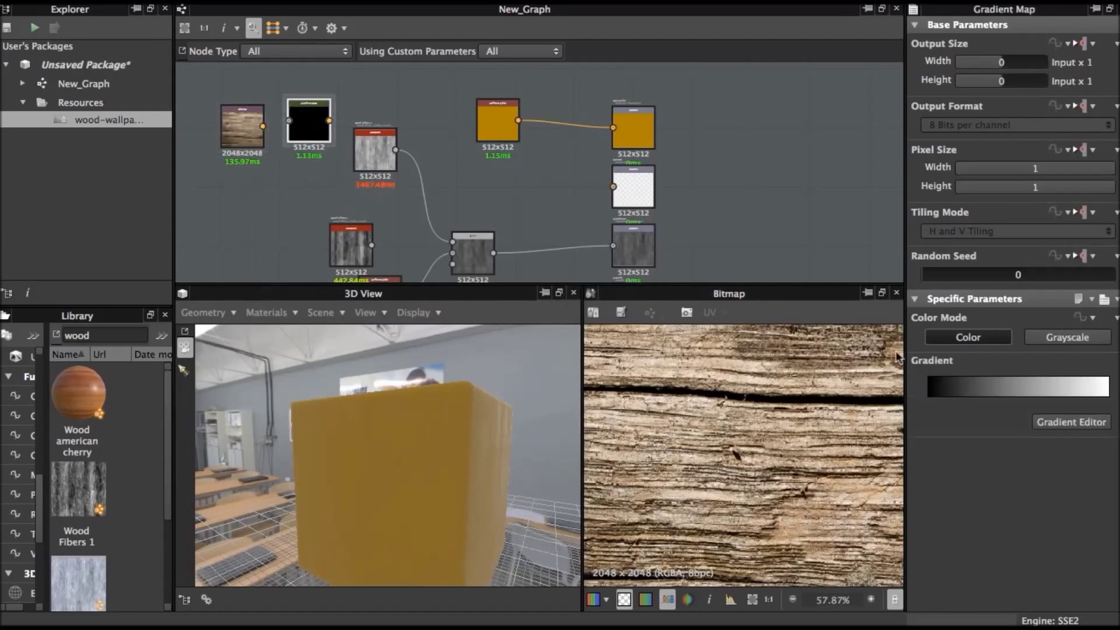
left_click(1070, 422)
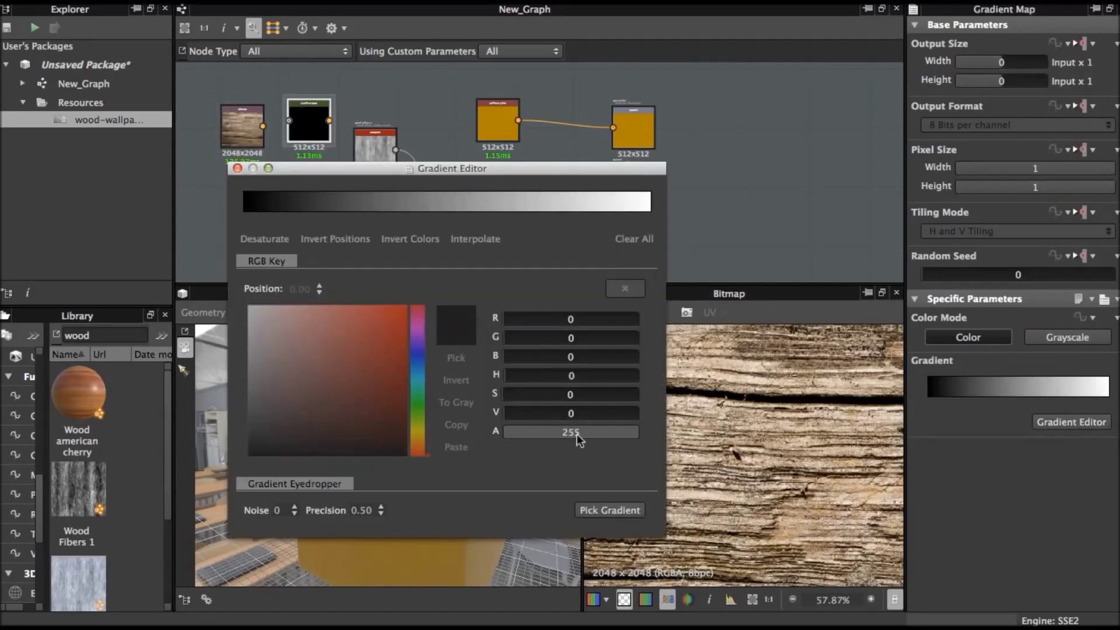
left_click(601, 512)
left_click_drag(714, 419, 884, 423)
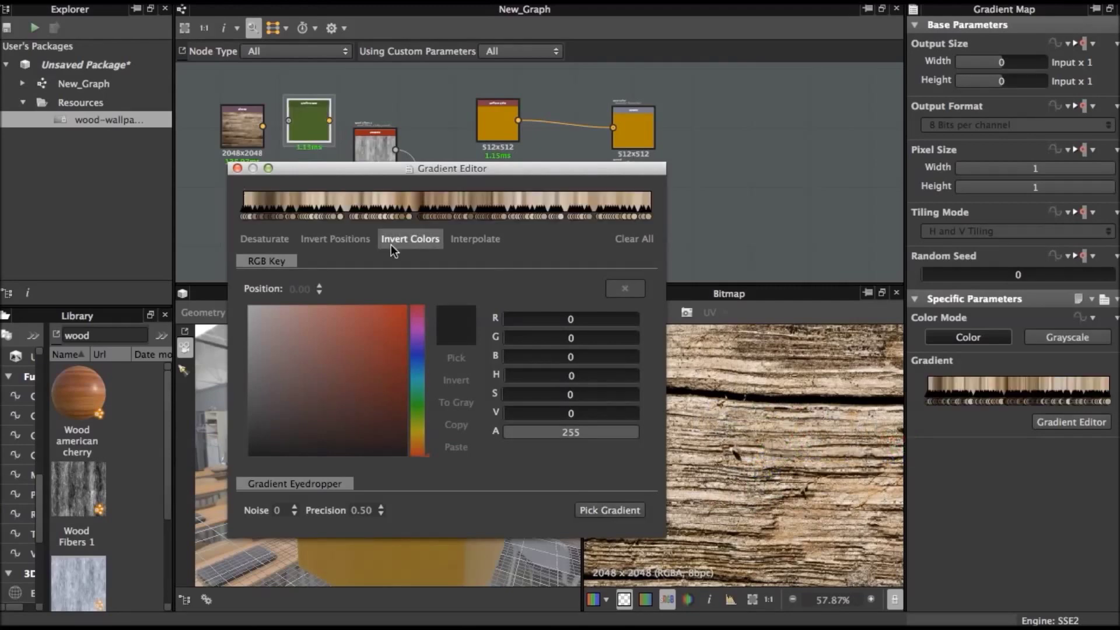
left_click(237, 169)
scroll(336, 166, "down", 2)
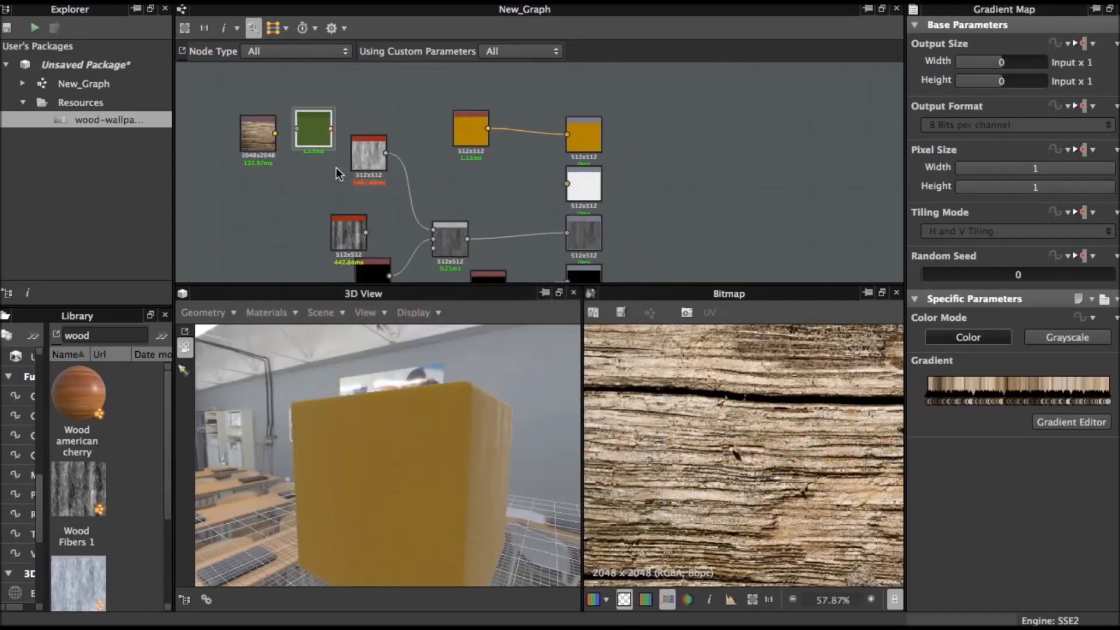
Step: Connect the grey grain texture into the Gradient Map input
scroll(336, 167, "down", 1)
left_click(312, 165)
left_click_drag(312, 165, 268, 181)
left_click_drag(310, 116, 345, 103)
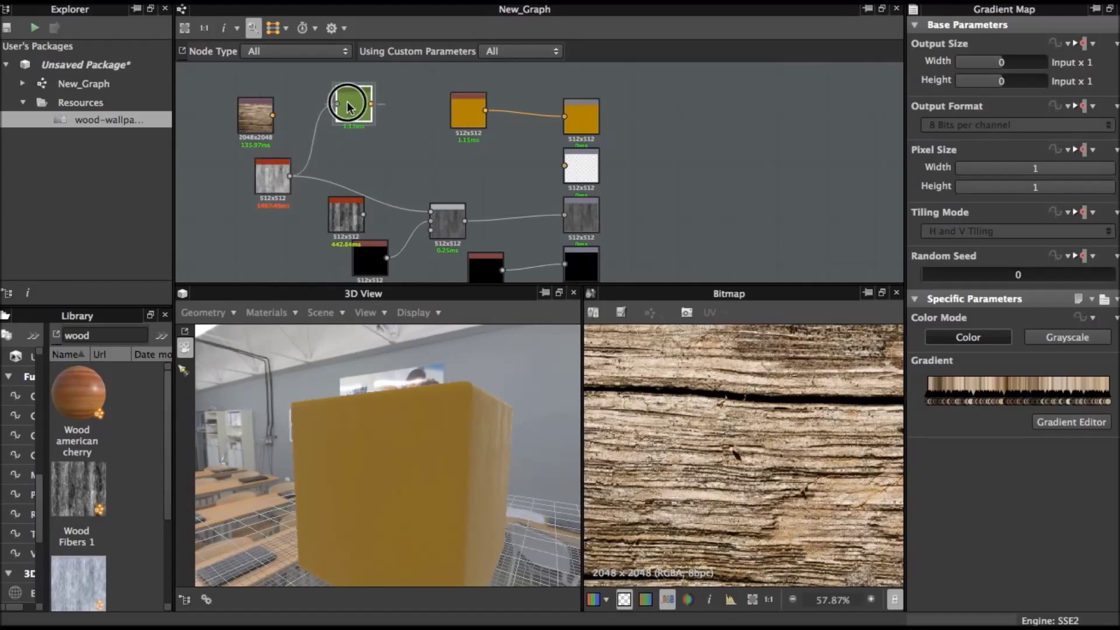
double_click(349, 107)
left_click_drag(360, 104, 398, 127)
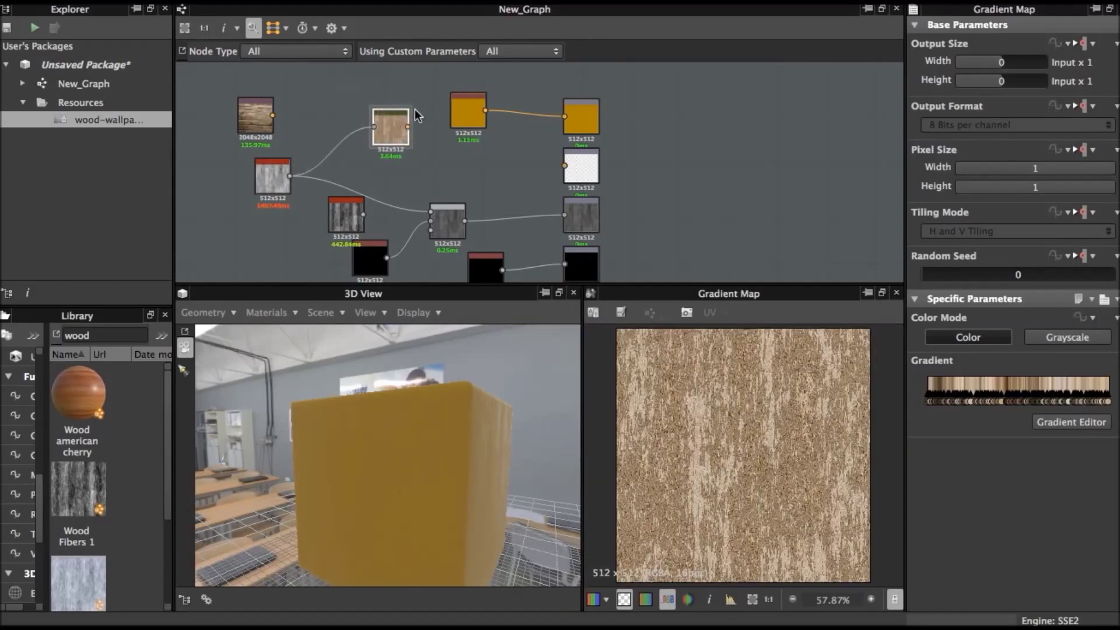
Step: Drive Base Color from the Gradient Map and delete the orange Uniform Color node
left_click_drag(470, 117, 432, 71)
left_click_drag(407, 126, 564, 118)
left_click_drag(433, 89, 322, 115)
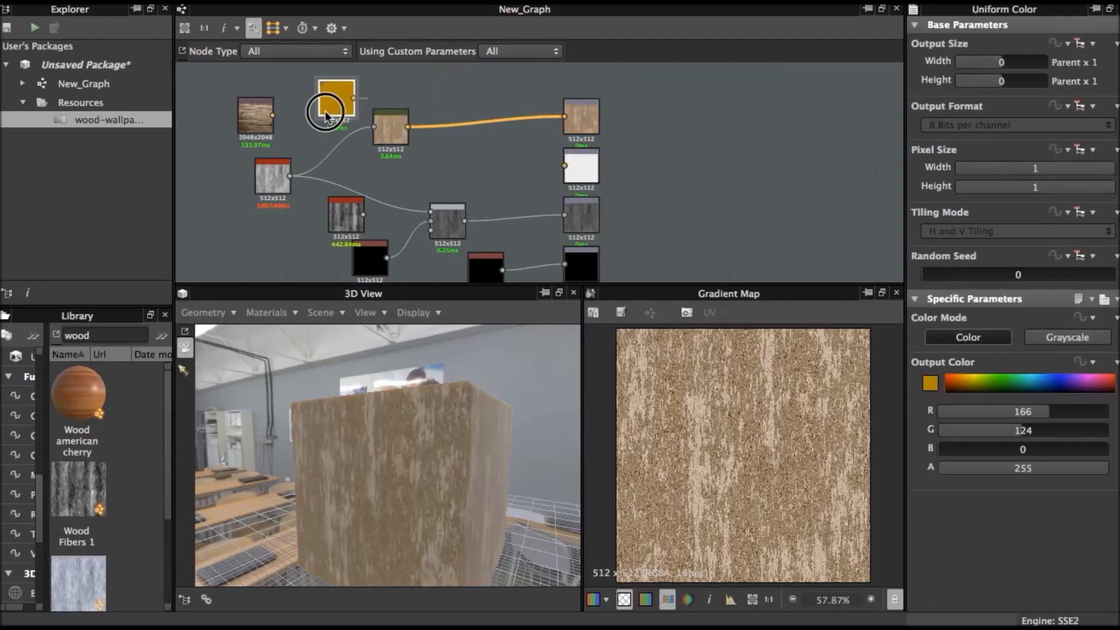
key("Delete")
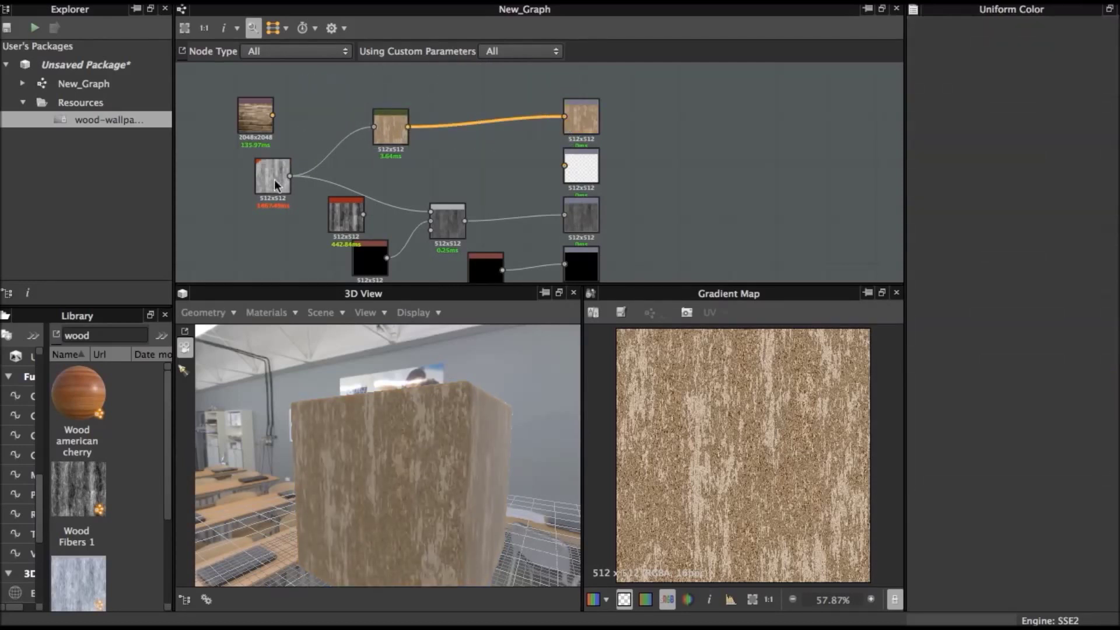
left_click_drag(272, 179, 304, 151)
mouse_move(426, 457)
left_mouse_down()
mouse_move(380, 445)
mouse_move(348, 323)
mouse_move(384, 485)
left_mouse_up()
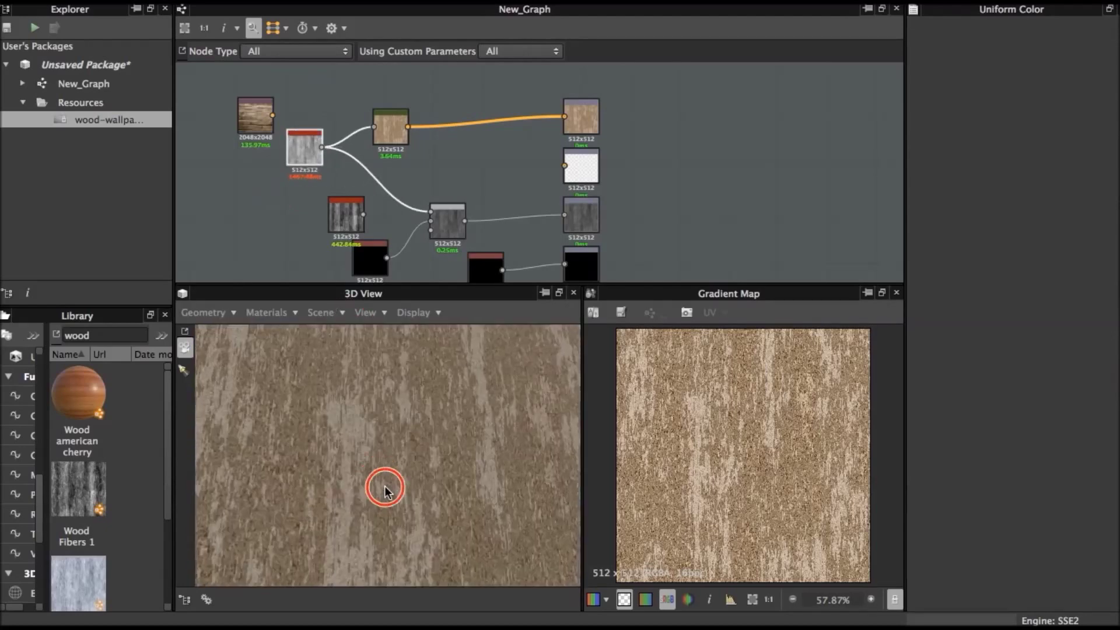
left_click(385, 134)
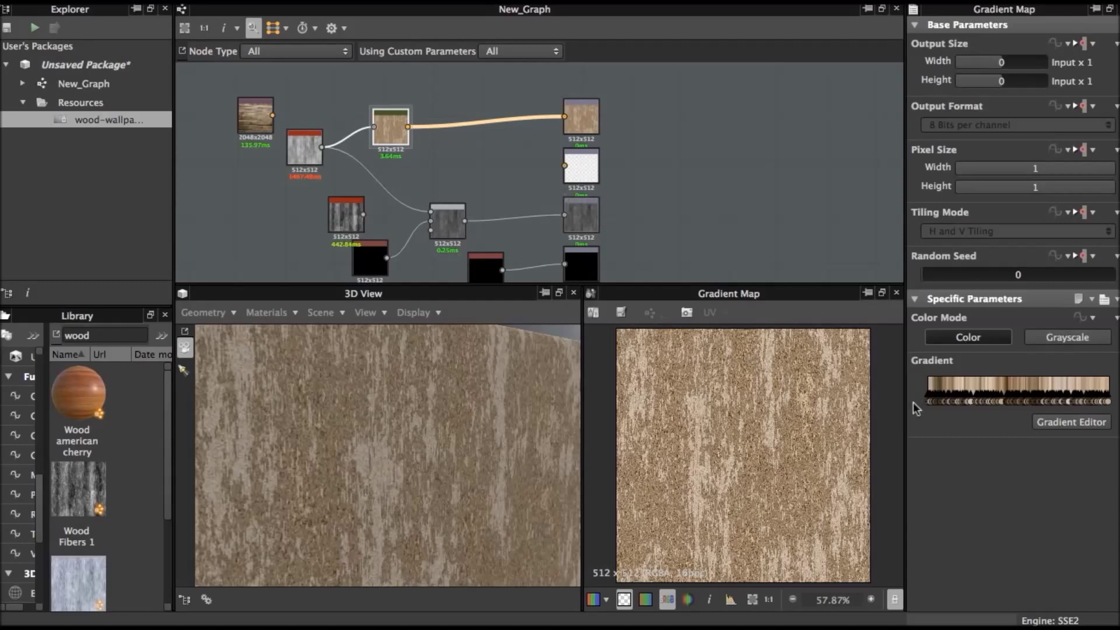
Step: Preview the wood photo and start re-sampling the Gradient Map's gradient
left_click(255, 117)
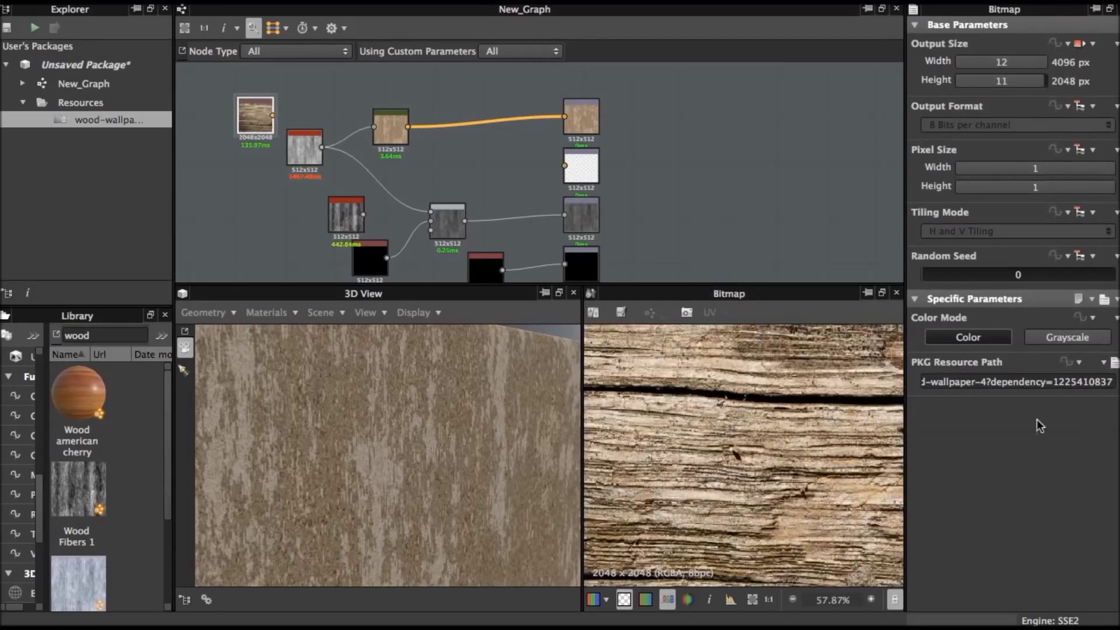
left_click(399, 137)
left_click(1070, 422)
left_click(610, 510)
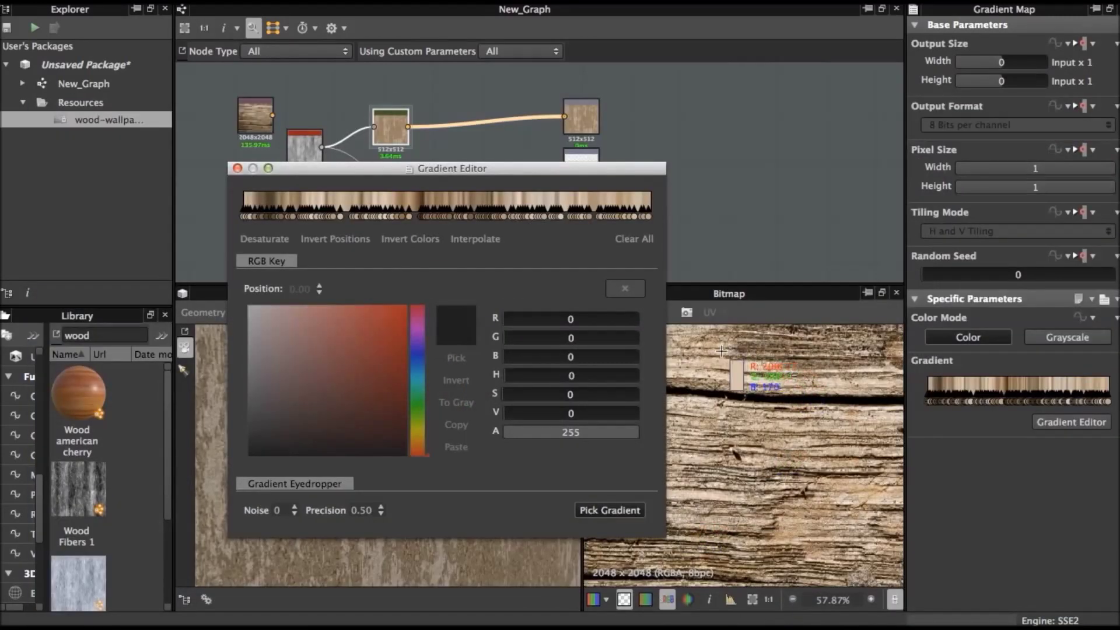
left_click_drag(736, 353, 771, 351)
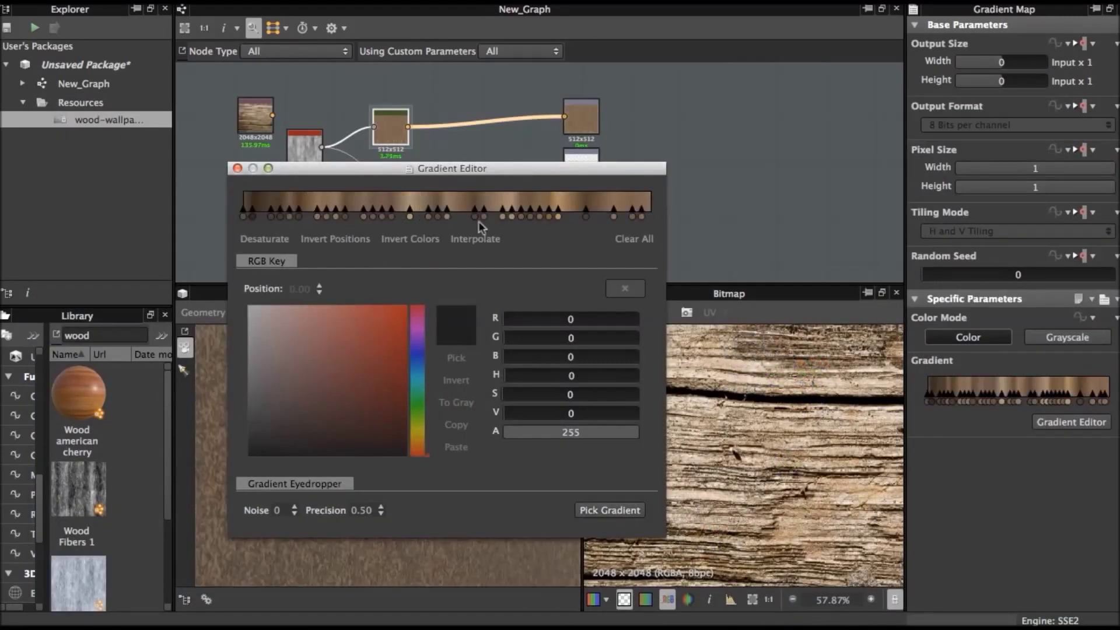
Step: Re-sample a paler beige wood gradient from the photo and tidy the graph nodes
left_click_drag(457, 170, 81, 125)
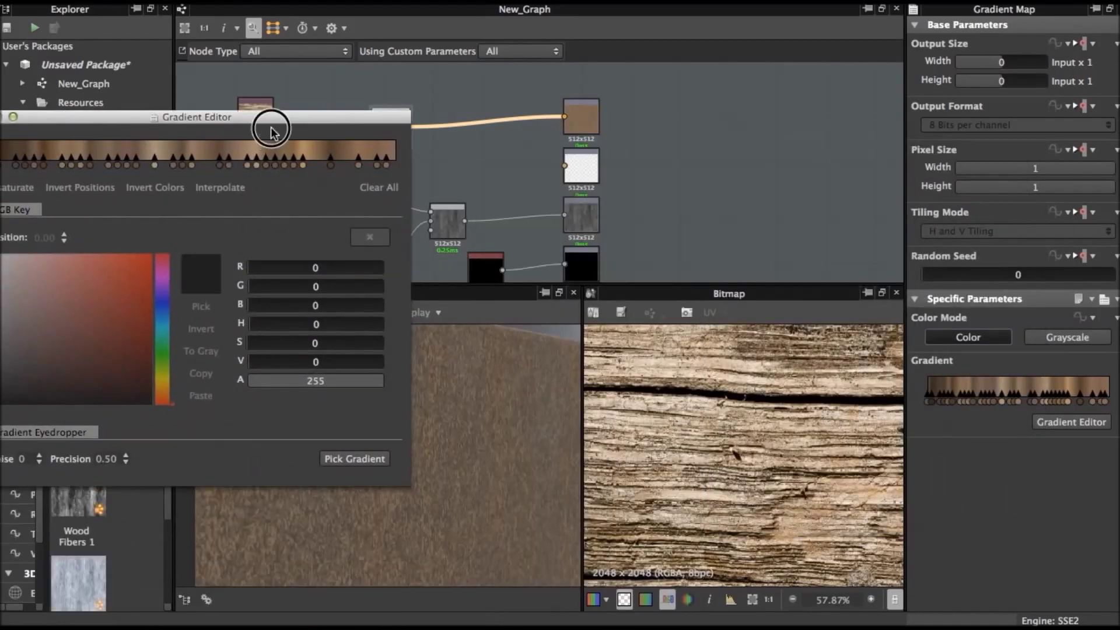
left_click(363, 461)
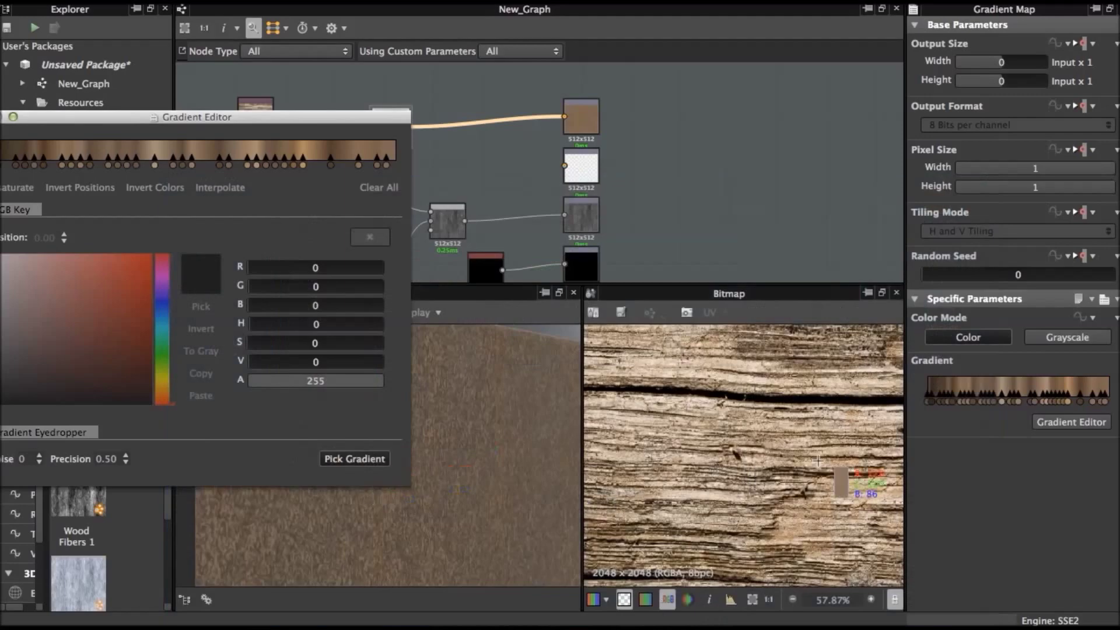
left_click_drag(711, 361, 787, 373)
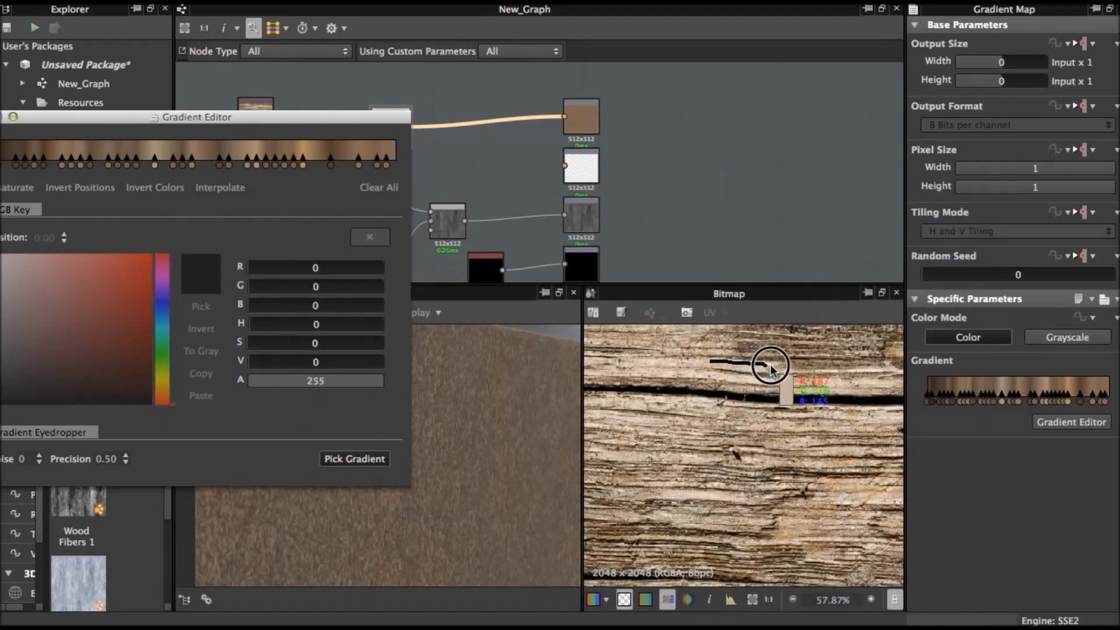
mouse_move(226, 121)
left_mouse_down()
mouse_move(268, 139)
mouse_move(502, 499)
left_mouse_up()
mouse_move(425, 366)
left_mouse_down()
mouse_move(433, 463)
mouse_move(461, 356)
left_mouse_up()
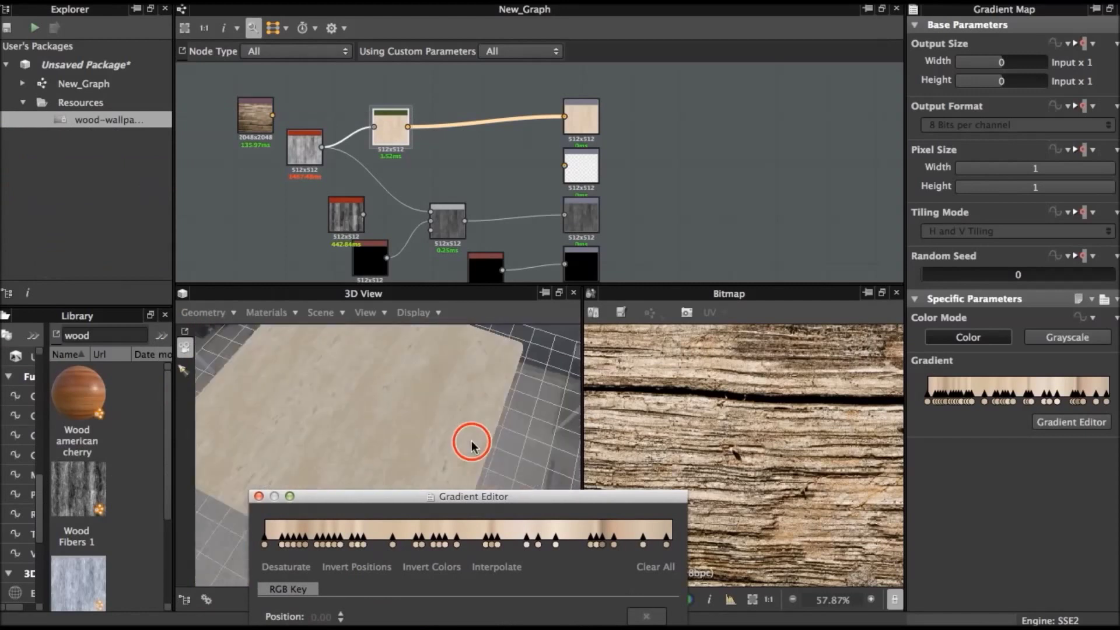
left_click(258, 497)
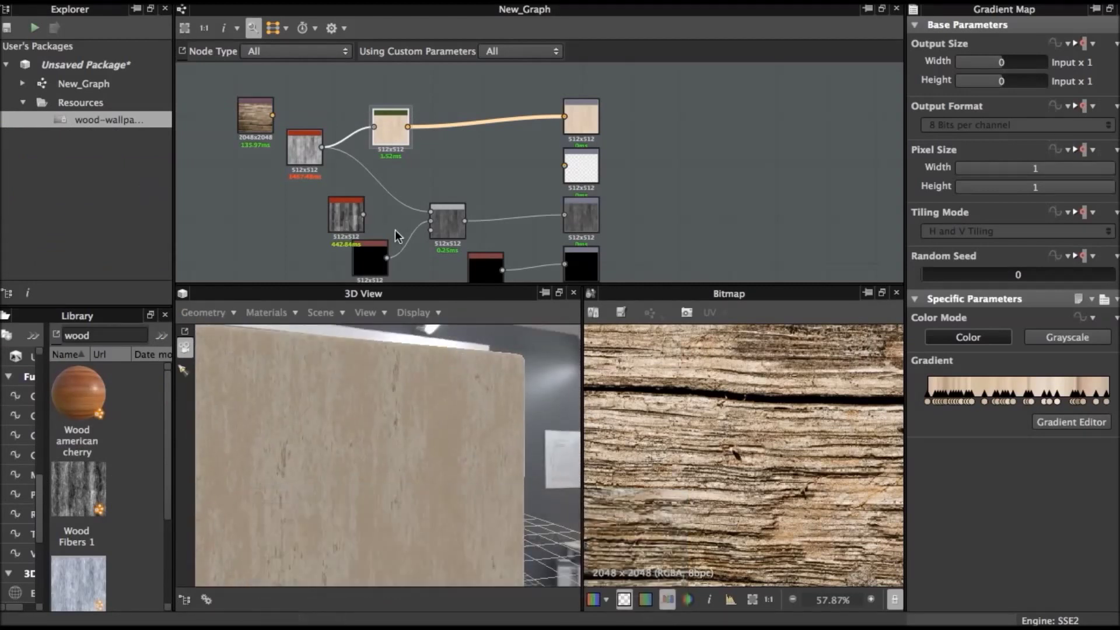
left_click_drag(338, 217, 330, 92)
middle_click_drag(368, 113, 460, 178)
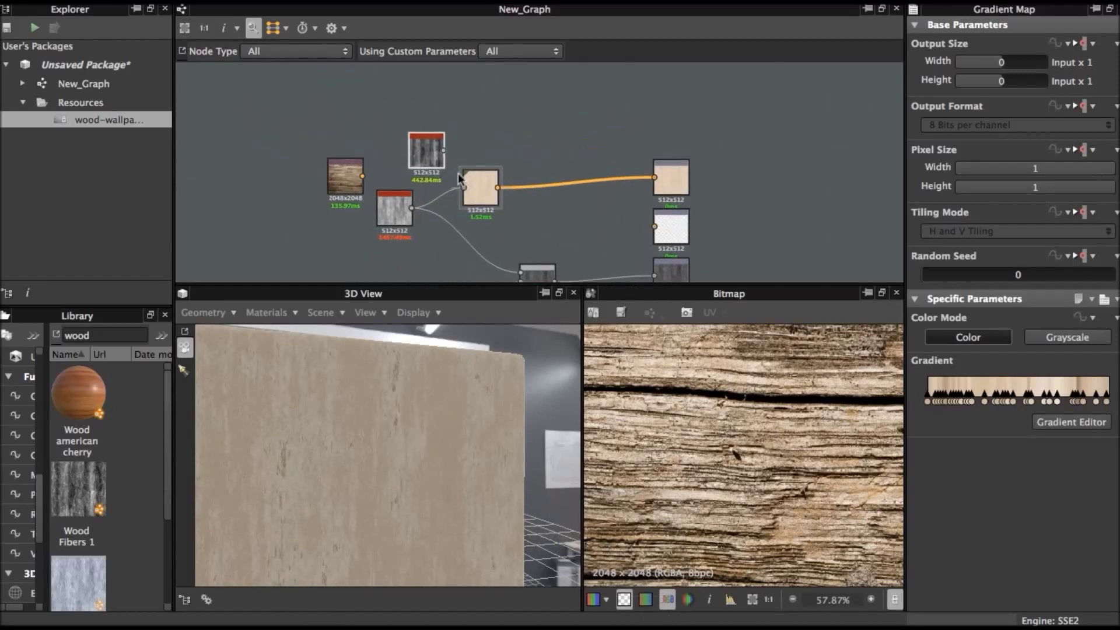
Step: Add a second Gradient Map above the others, fed by Wood Fibers 1
right_click(481, 188)
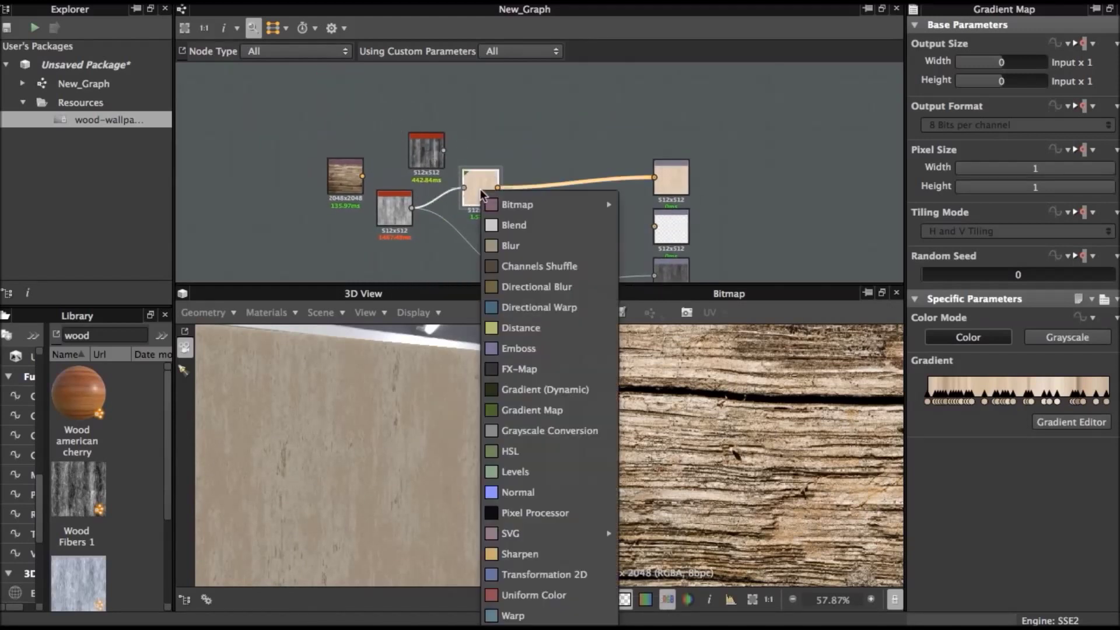
left_click_drag(538, 165, 505, 108)
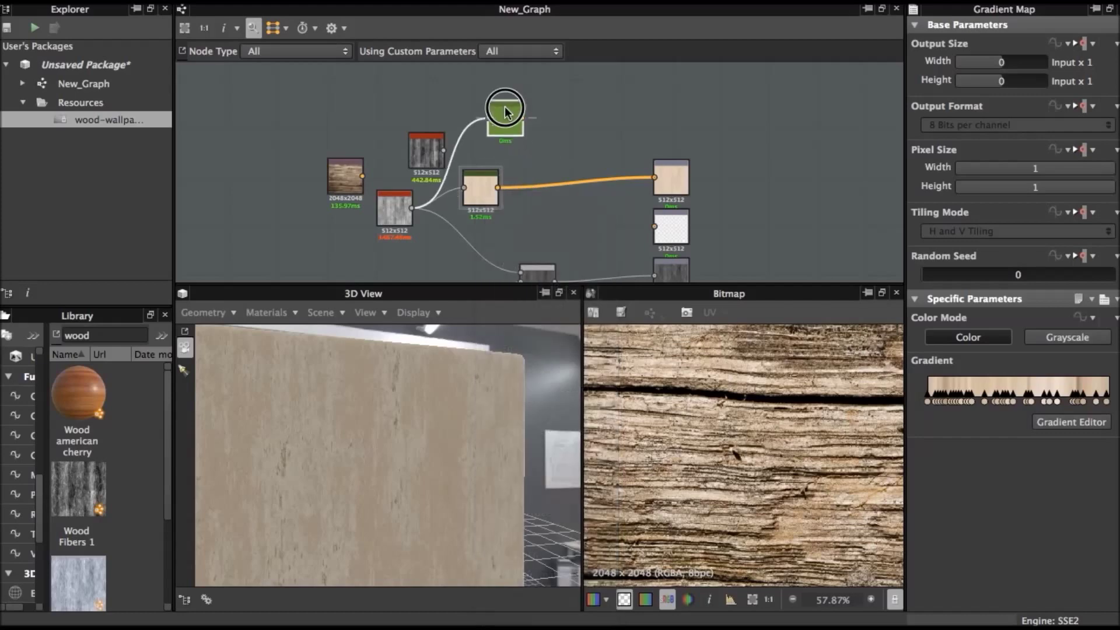
double_click(505, 107)
left_click(463, 132)
key("Delete")
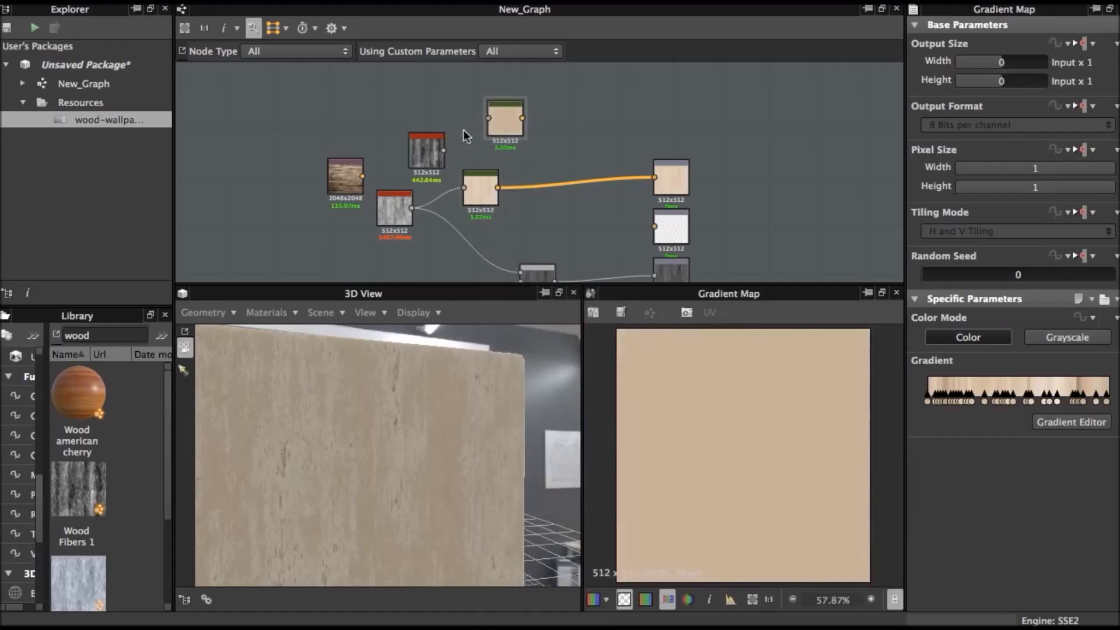
left_click_drag(422, 138, 397, 122)
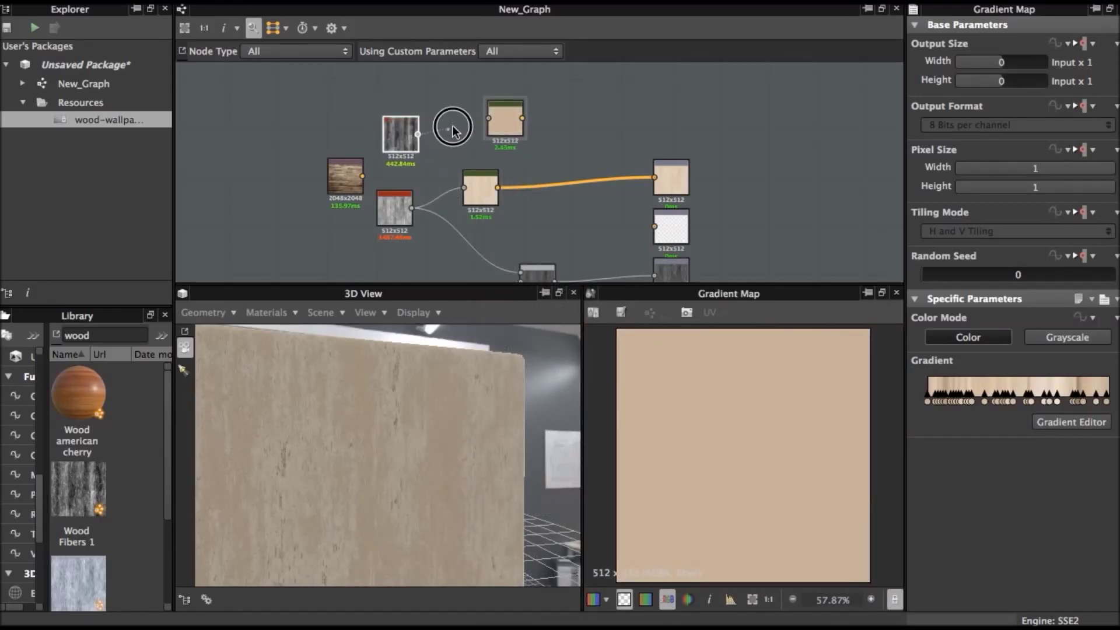
left_click_drag(487, 122, 489, 121)
left_click(500, 120)
scroll(499, 120, "up", 2)
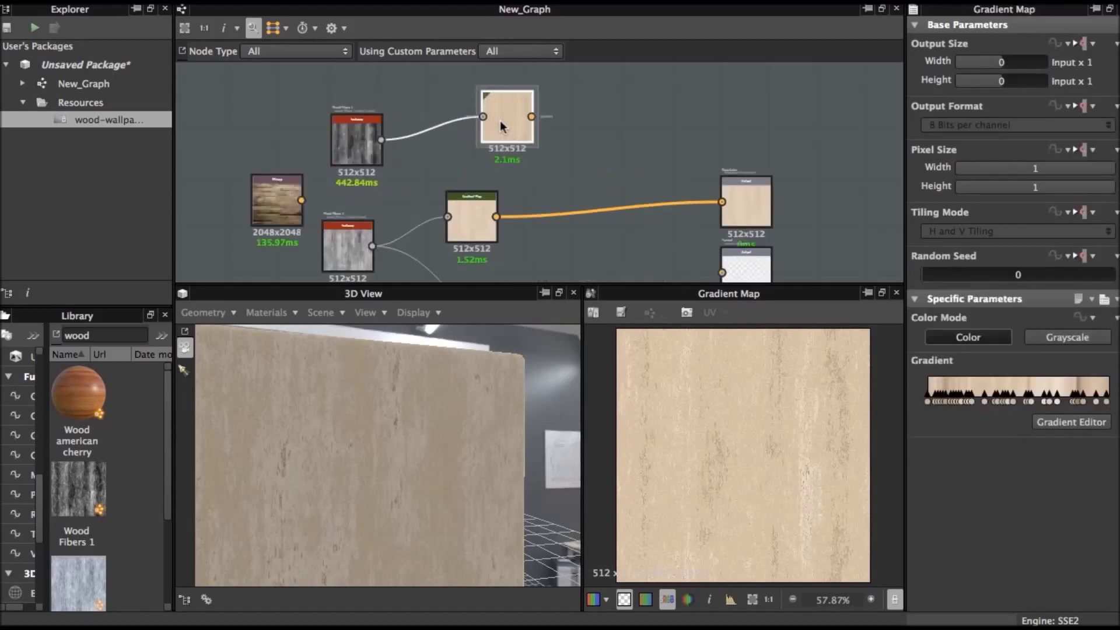
scroll(499, 120, "up", 3)
middle_click_drag(502, 121, 537, 194)
scroll(495, 200, "up", 2)
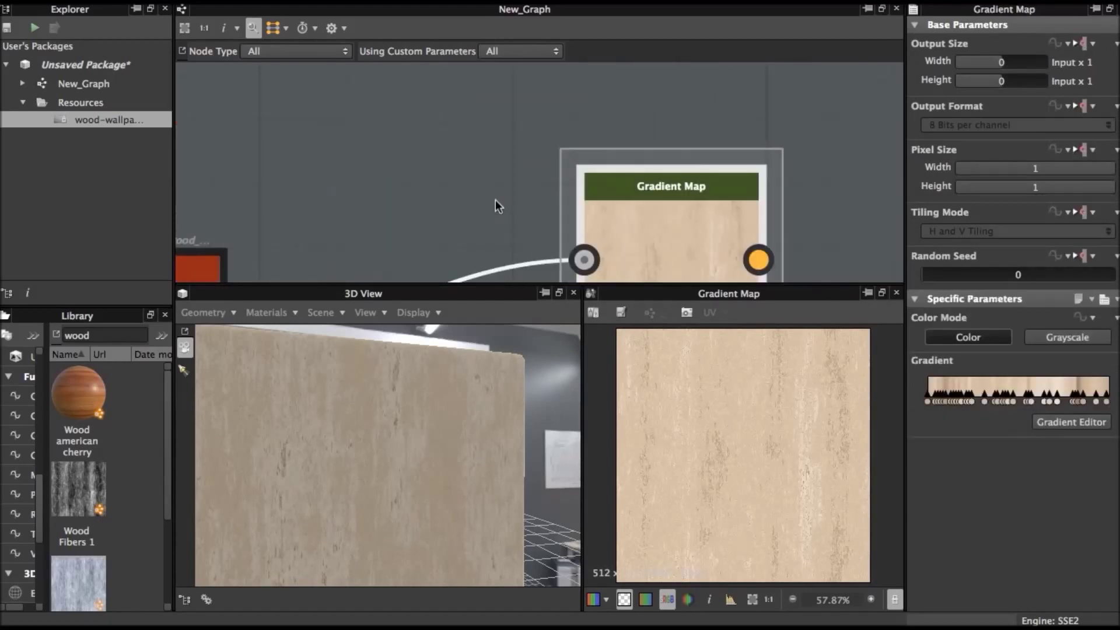
middle_click_drag(495, 200, 470, 168)
scroll(459, 135, "down", 2)
scroll(459, 140, "down", 2)
scroll(481, 152, "up", 2)
scroll(482, 153, "down", 1)
scroll(484, 128, "down", 1)
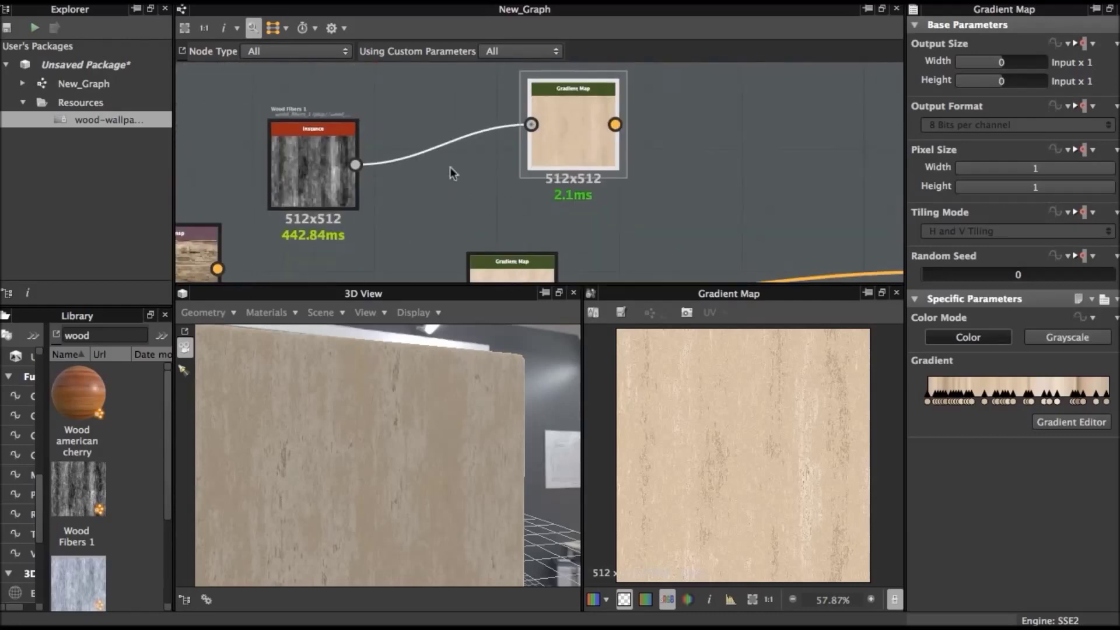
scroll(469, 179, "down", 1)
scroll(465, 162, "down", 1)
scroll(472, 146, "down", 1)
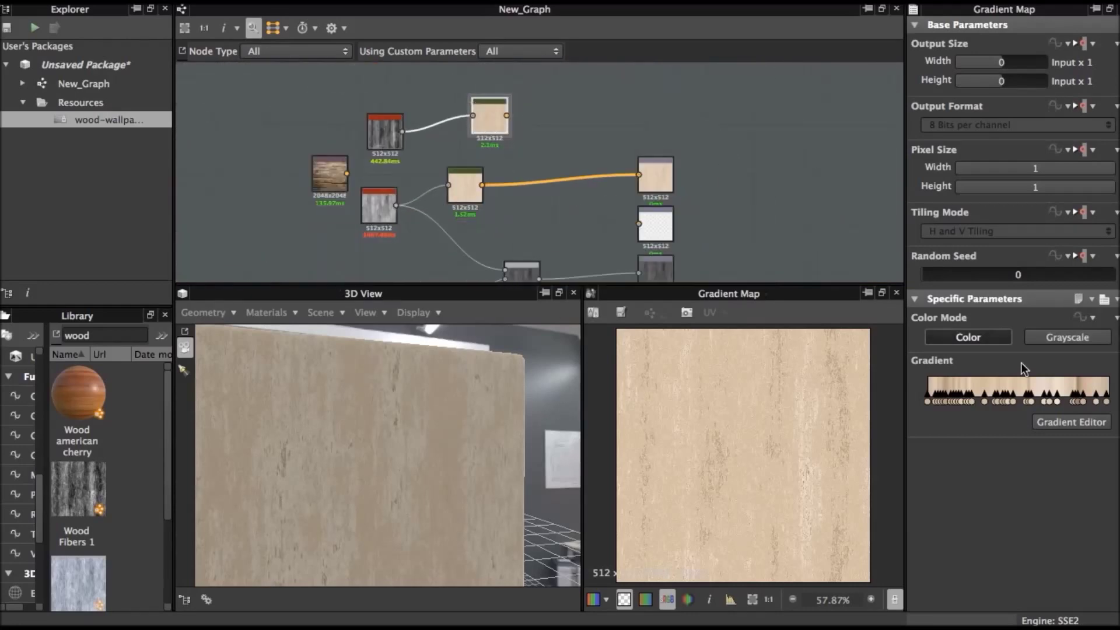
Step: Pick a darker brown gradient from the wood photo into the new Gradient Map
double_click(338, 178)
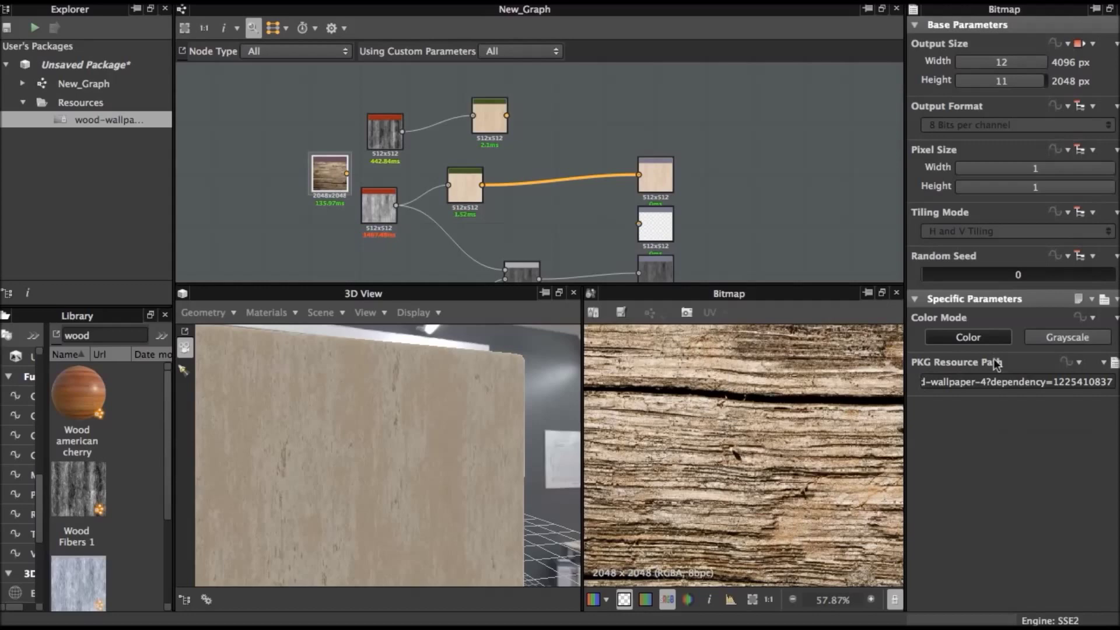
left_click(482, 116)
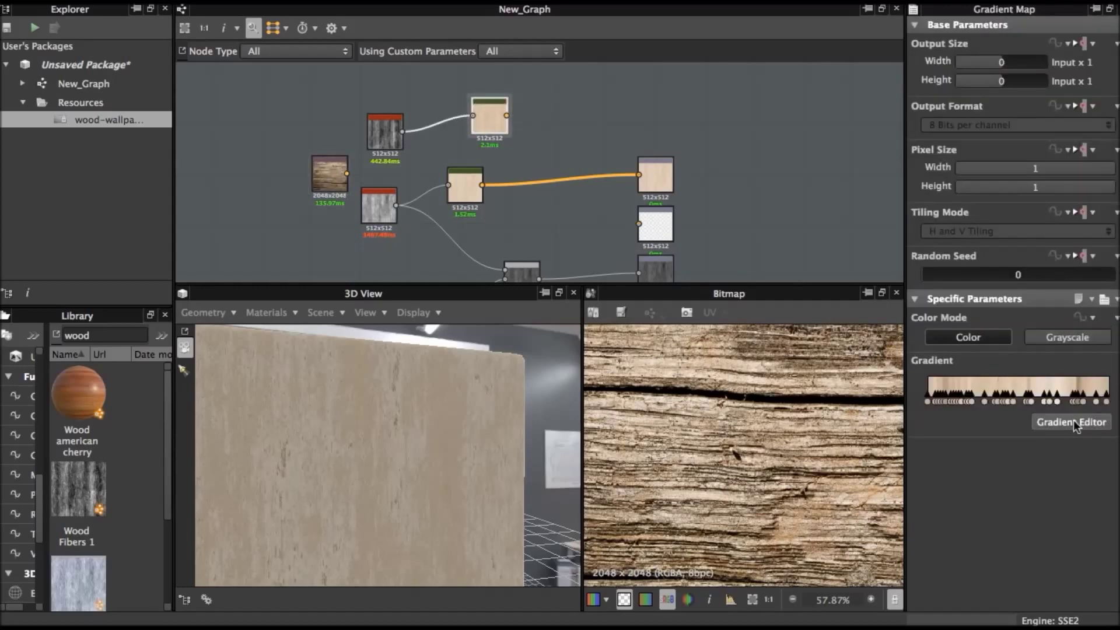
left_click(1069, 420)
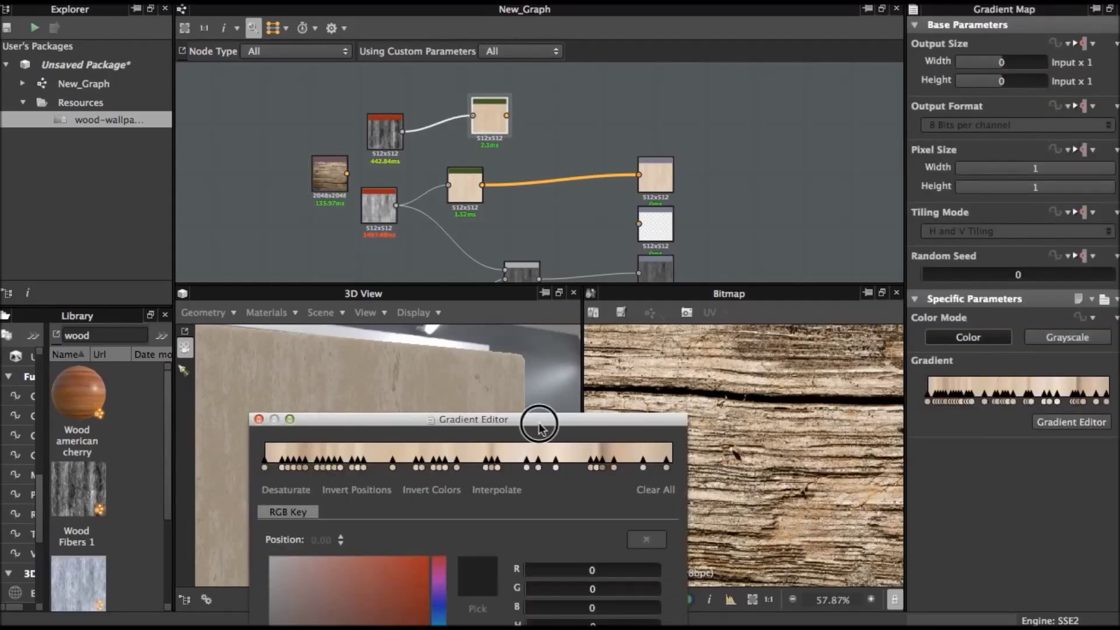
left_click_drag(538, 428, 289, 160)
left_click(376, 503)
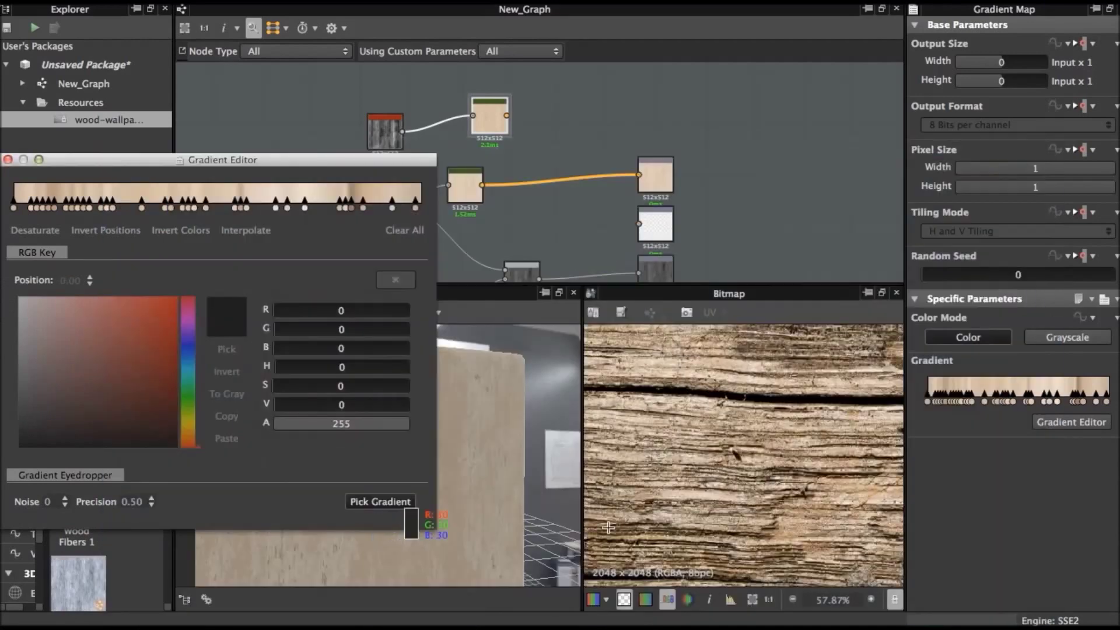
left_click_drag(752, 345, 857, 351)
double_click(489, 117)
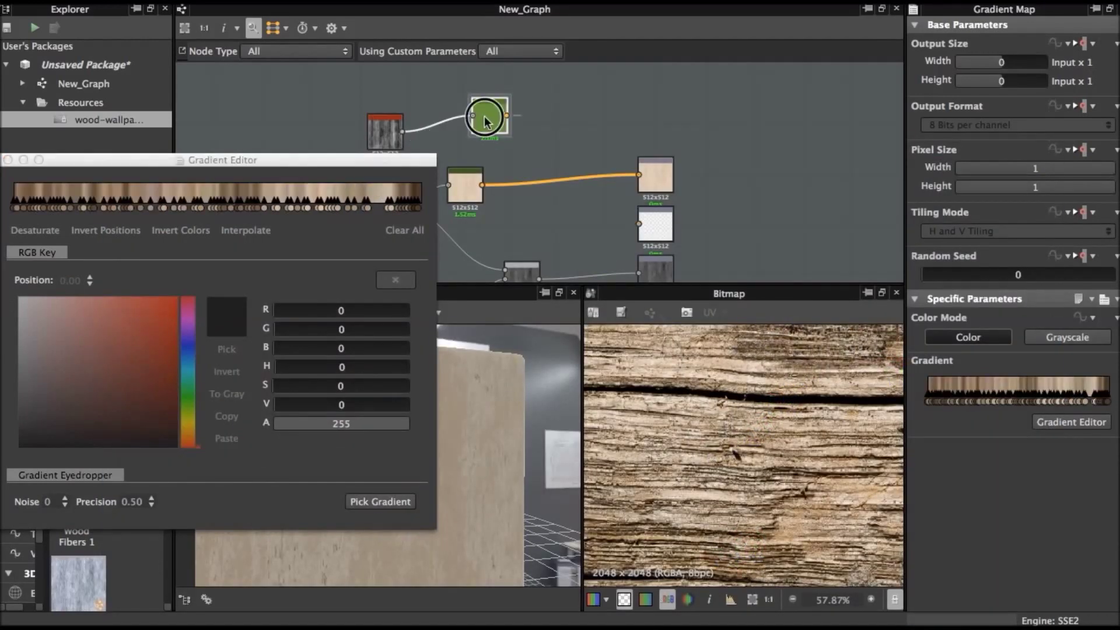
left_click(7, 160)
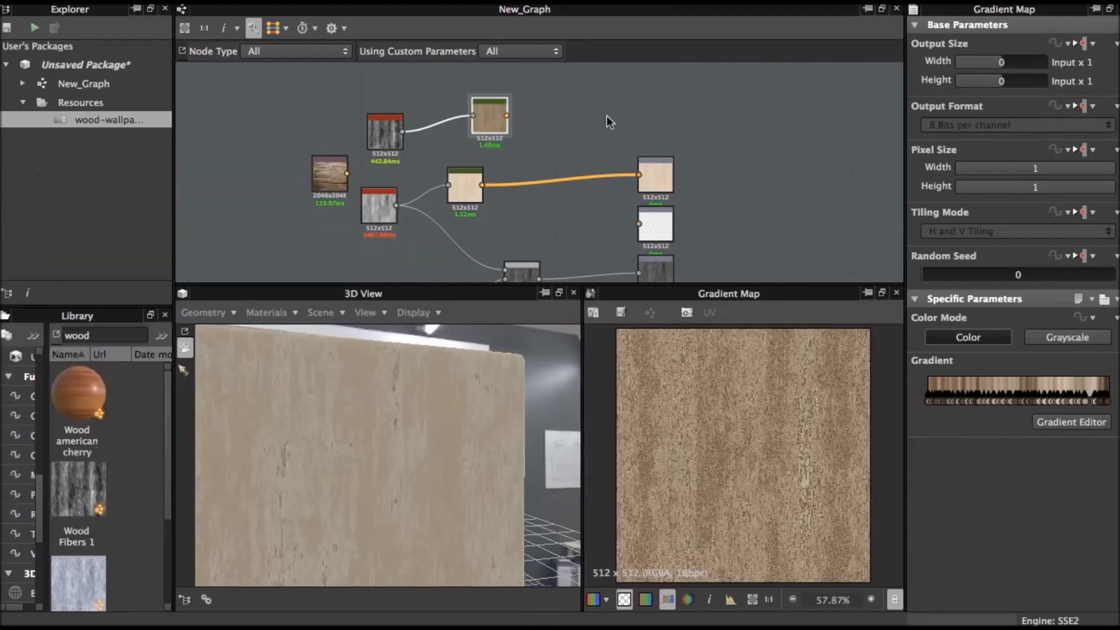
Step: Combine the first and second Gradient Maps through a Blend node in Multiply mode
right_click(464, 194)
left_click(497, 224)
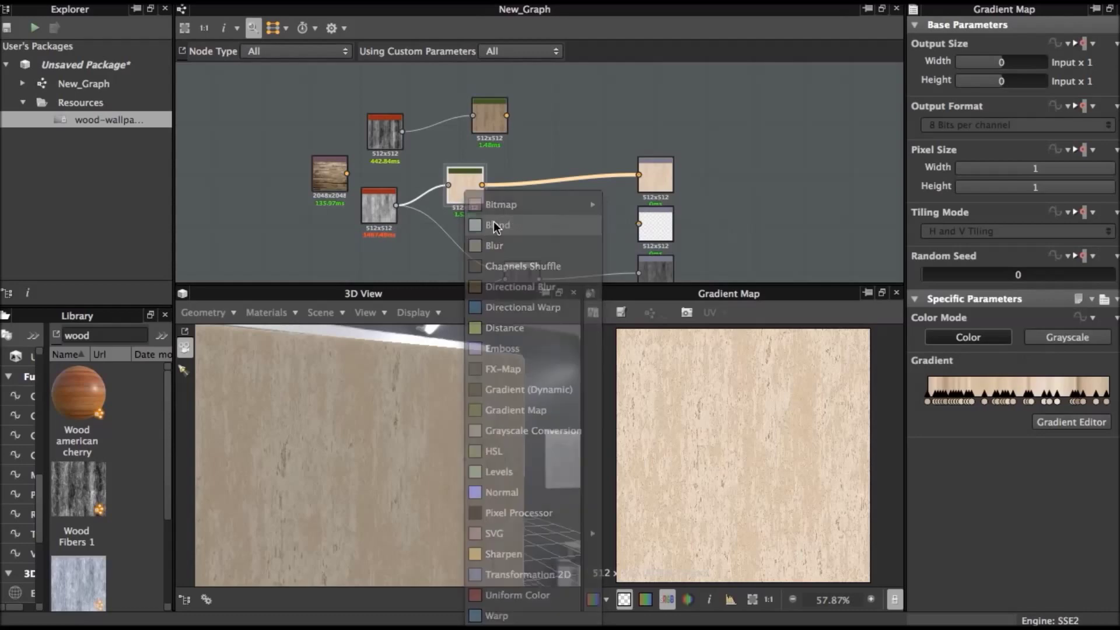
left_click_drag(513, 185, 576, 185)
left_click_drag(506, 114, 546, 168)
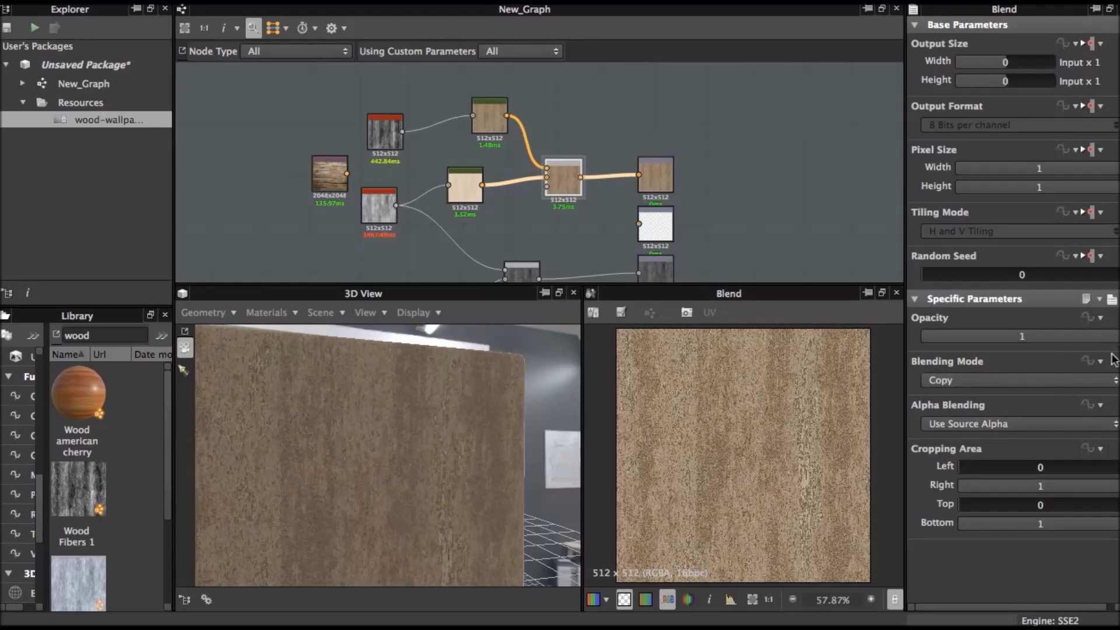
left_click(1108, 379)
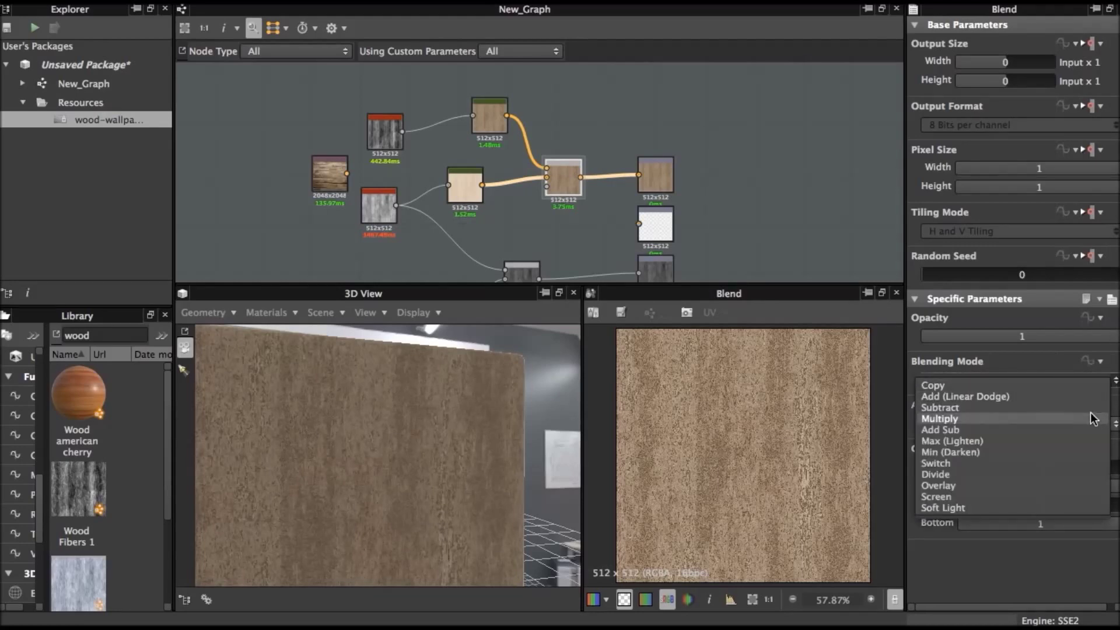
left_click(1095, 419)
mouse_move(370, 453)
left_mouse_down()
mouse_move(475, 545)
mouse_move(408, 511)
mouse_move(475, 395)
mouse_move(578, 435)
left_mouse_up()
type("normal")
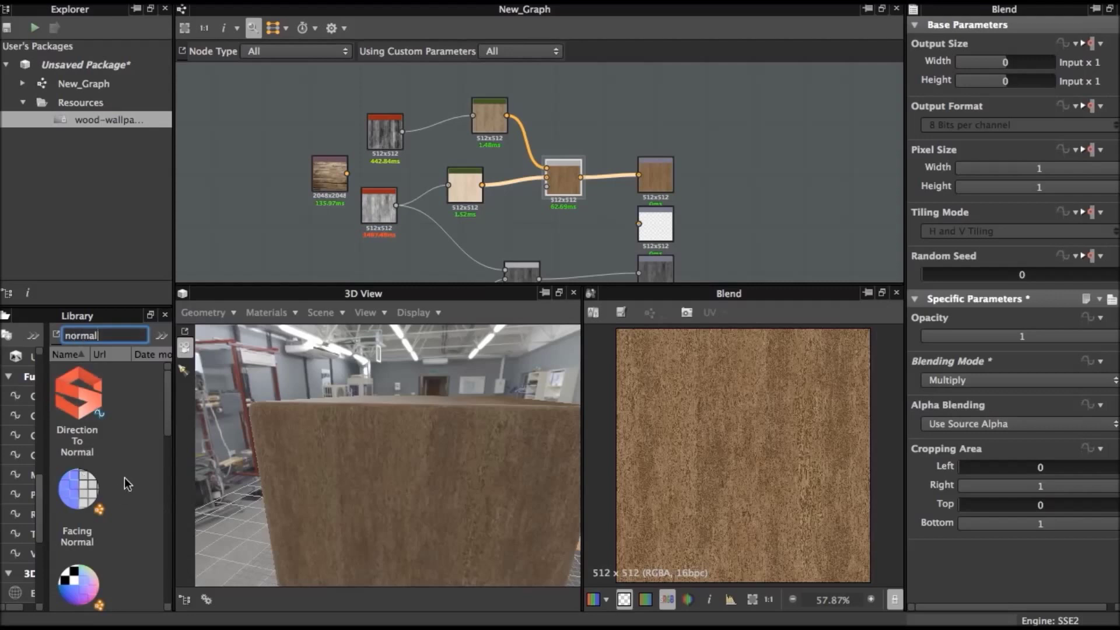
Step: Add a Normal node fed by the lower wood fibers node and preview it
left_click_drag(165, 411, 155, 484)
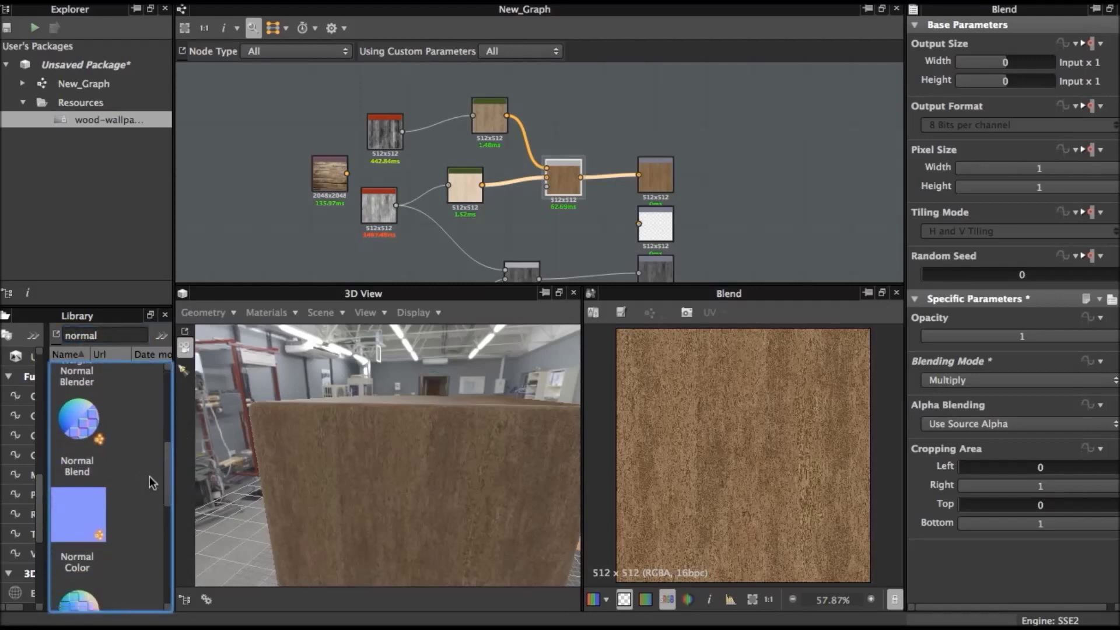
right_click(253, 104)
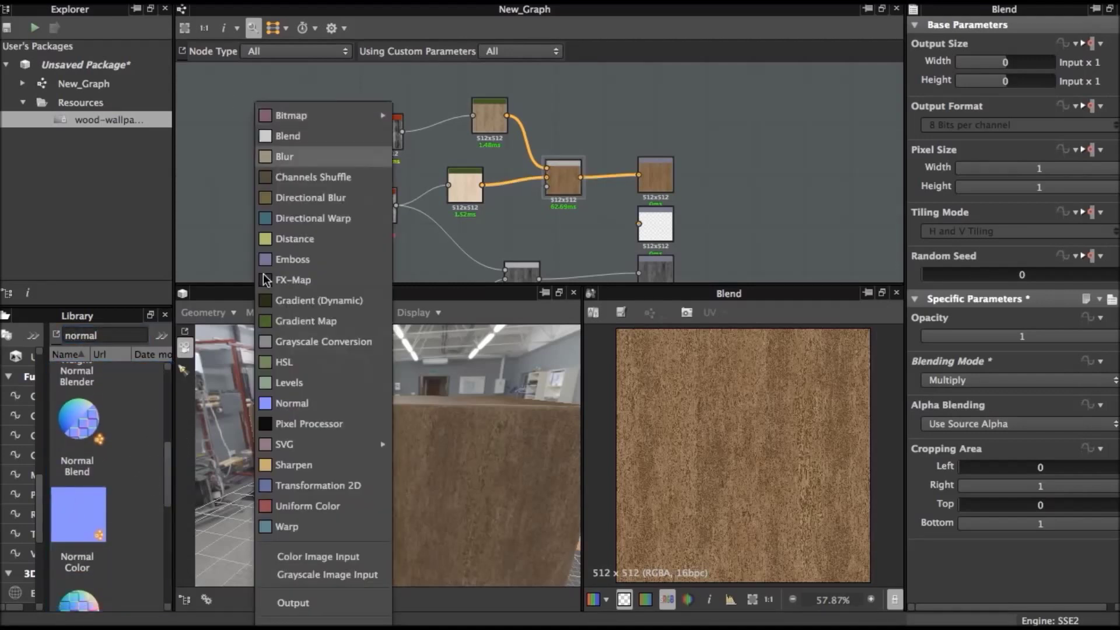
left_click(278, 403)
mouse_move(252, 103)
left_mouse_down()
mouse_move(548, 113)
mouse_move(544, 201)
left_mouse_up()
scroll(490, 117, "up", 2)
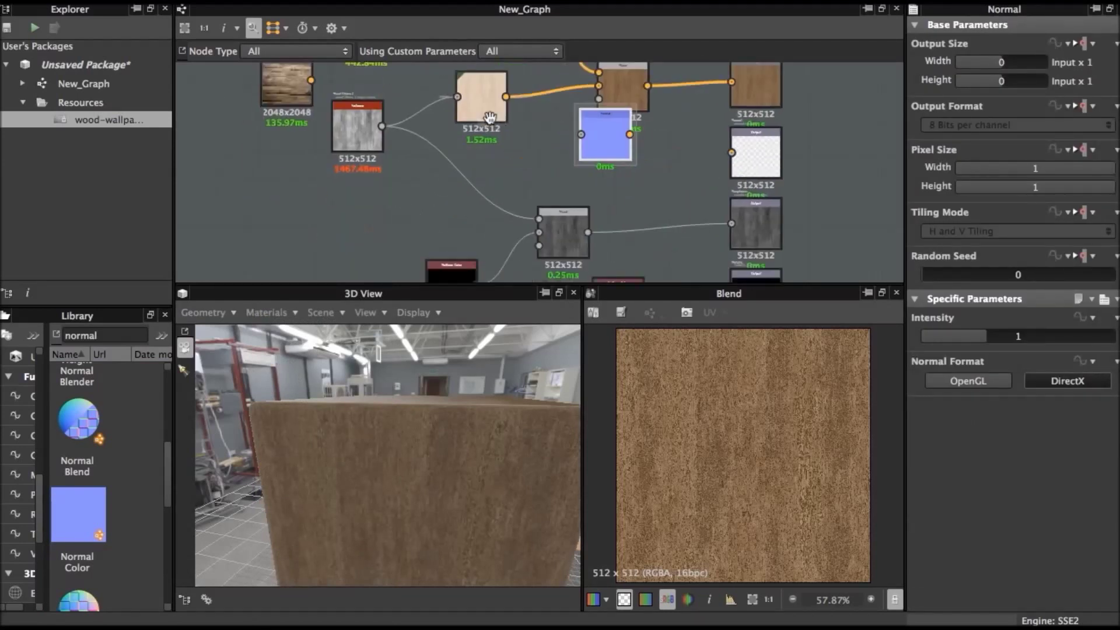
mouse_move(424, 131)
left_mouse_down()
mouse_move(582, 134)
mouse_move(577, 157)
mouse_move(552, 170)
left_mouse_up()
double_click(606, 142)
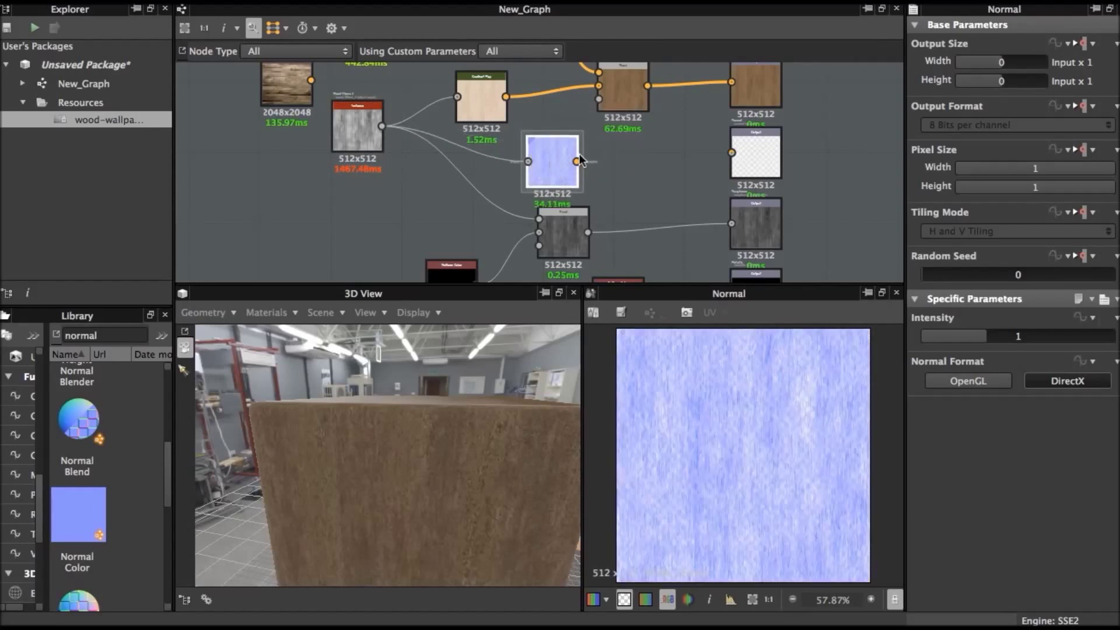
Step: Set the Normal node to OpenGL, intensity 3, and wire it to the normal output
left_click(995, 385)
left_click_drag(995, 337, 1114, 336)
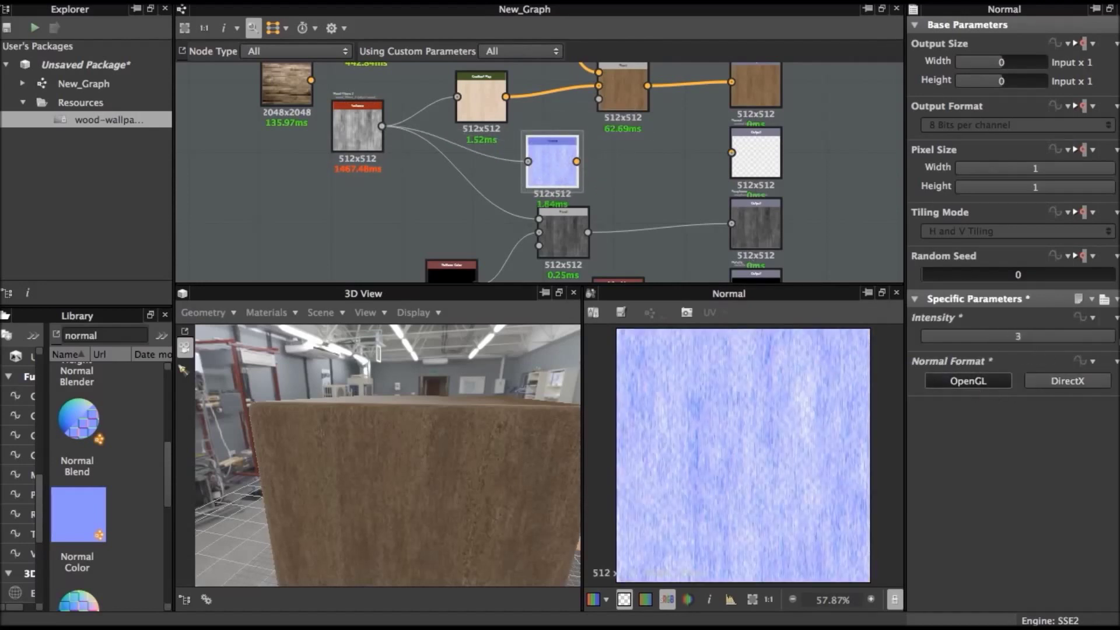
left_click_drag(578, 161, 719, 155)
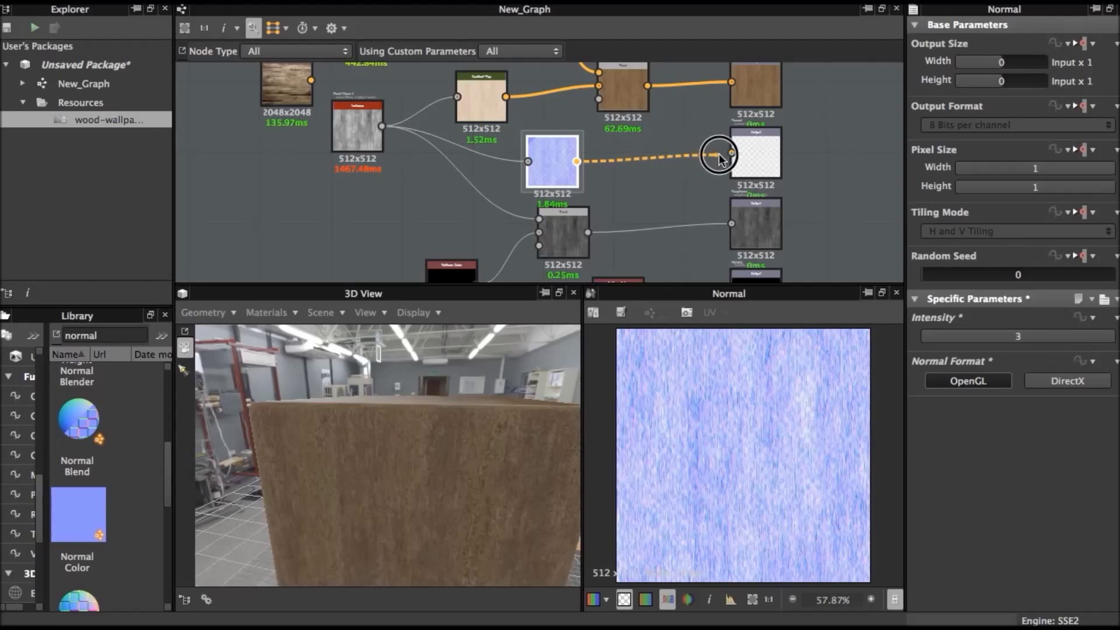
scroll(439, 482, "down", 3)
mouse_move(438, 482)
left_mouse_down()
mouse_move(444, 495)
mouse_move(549, 336)
left_mouse_up()
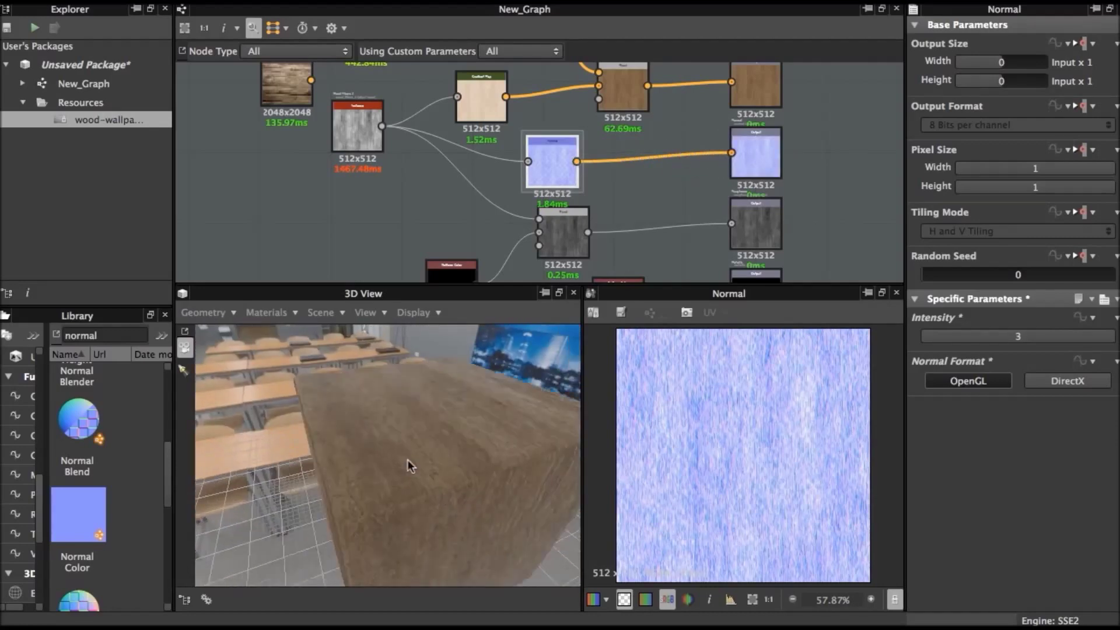
Step: Show New_Graph's outputs on the 3D cube and orbit in to inspect its side
right_click(69, 83)
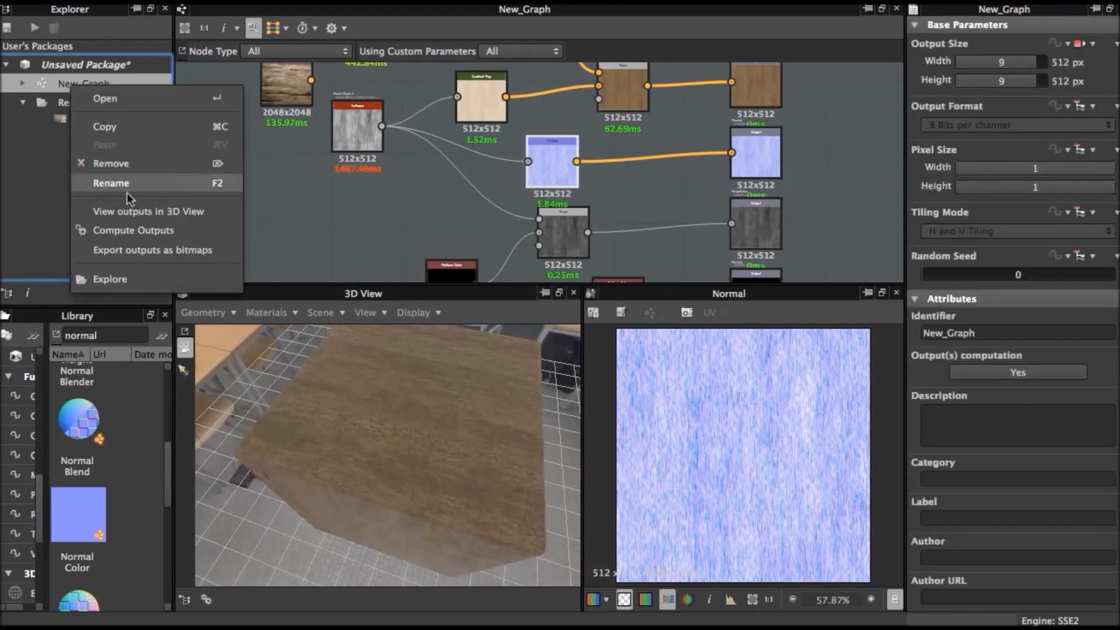
left_click(132, 208)
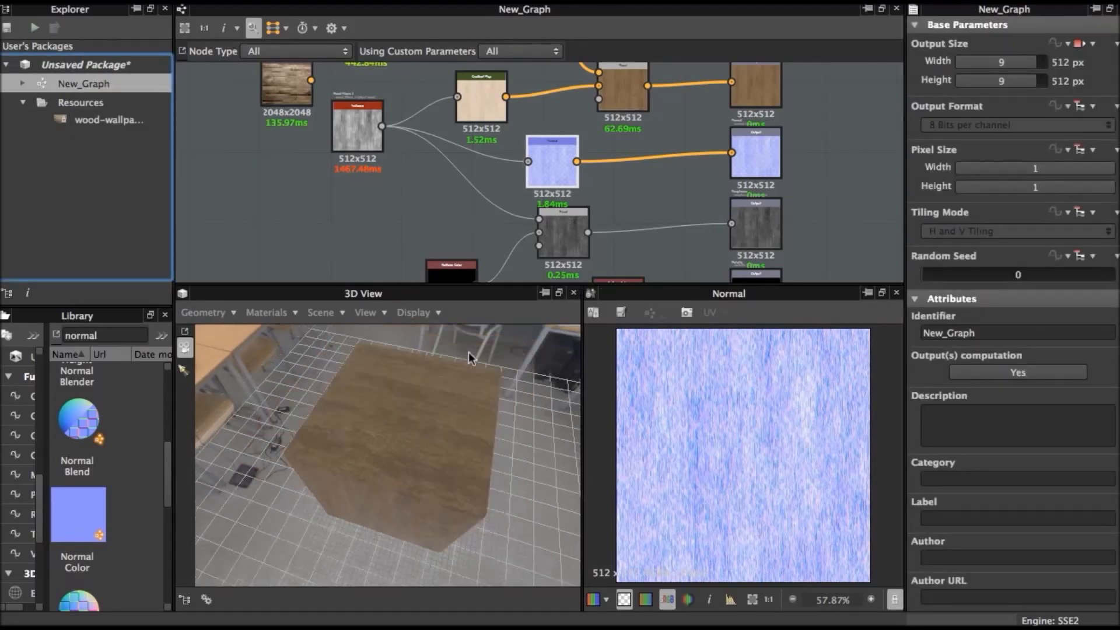
mouse_move(364, 487)
left_mouse_down()
mouse_move(483, 461)
mouse_move(439, 483)
mouse_move(299, 456)
mouse_move(302, 482)
left_mouse_up()
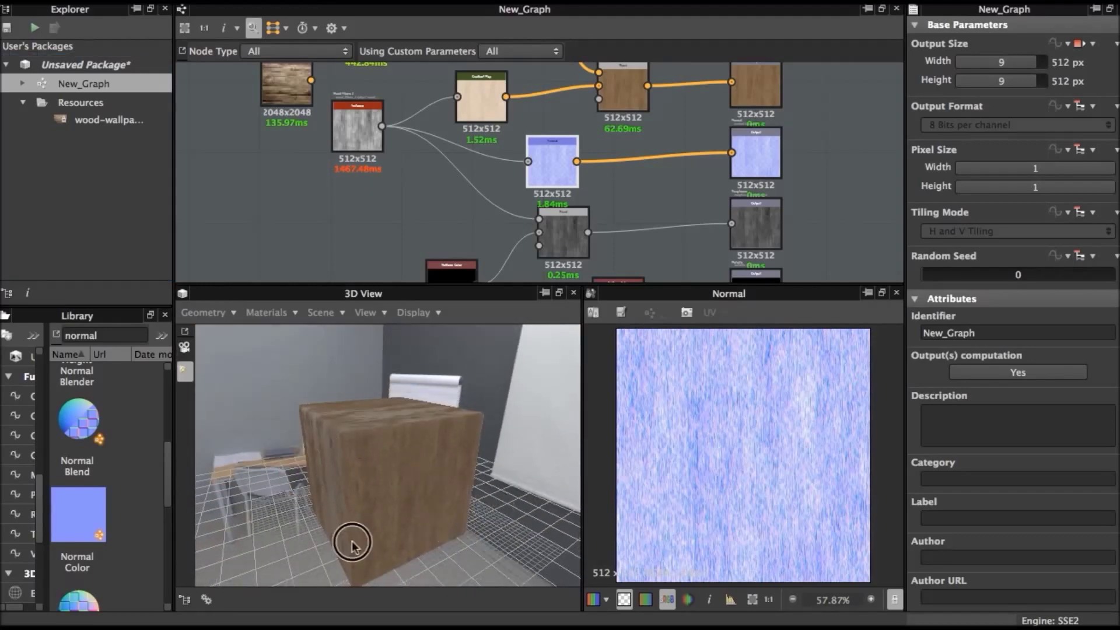
mouse_move(385, 518)
left_mouse_down()
mouse_move(375, 463)
mouse_move(490, 461)
left_mouse_up()
Step: Move the black Uniform Color node and the Blend node down and left
left_click(500, 500)
mouse_move(349, 426)
left_mouse_down()
mouse_move(417, 465)
mouse_move(392, 462)
mouse_move(407, 503)
mouse_move(349, 460)
mouse_move(373, 513)
mouse_move(413, 426)
left_mouse_up()
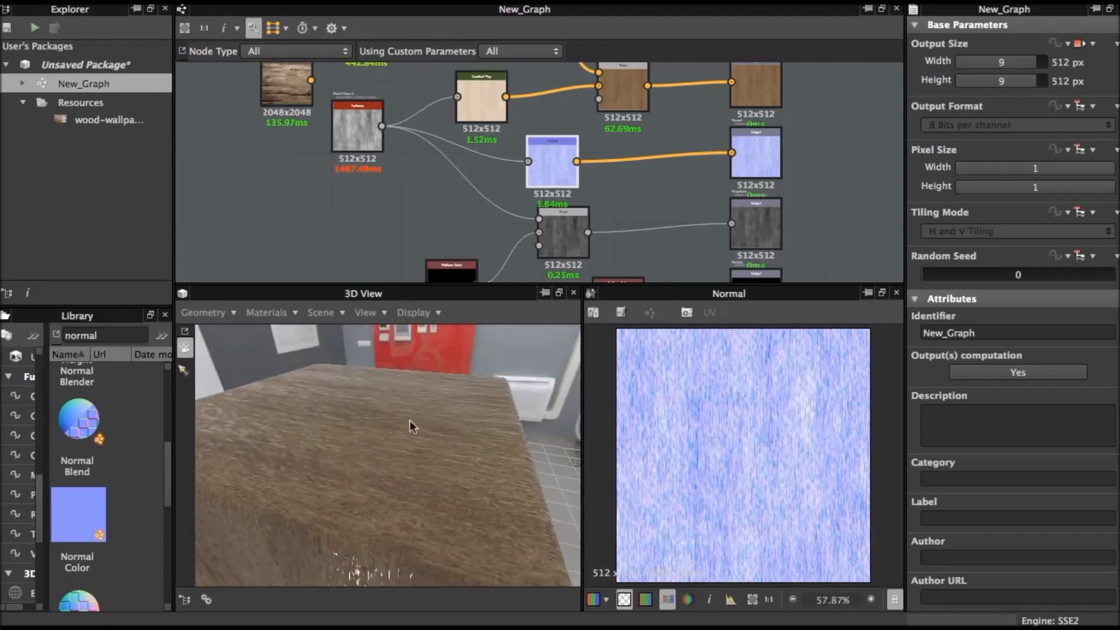
scroll(541, 130, "down", 3)
scroll(541, 130, "down", 1)
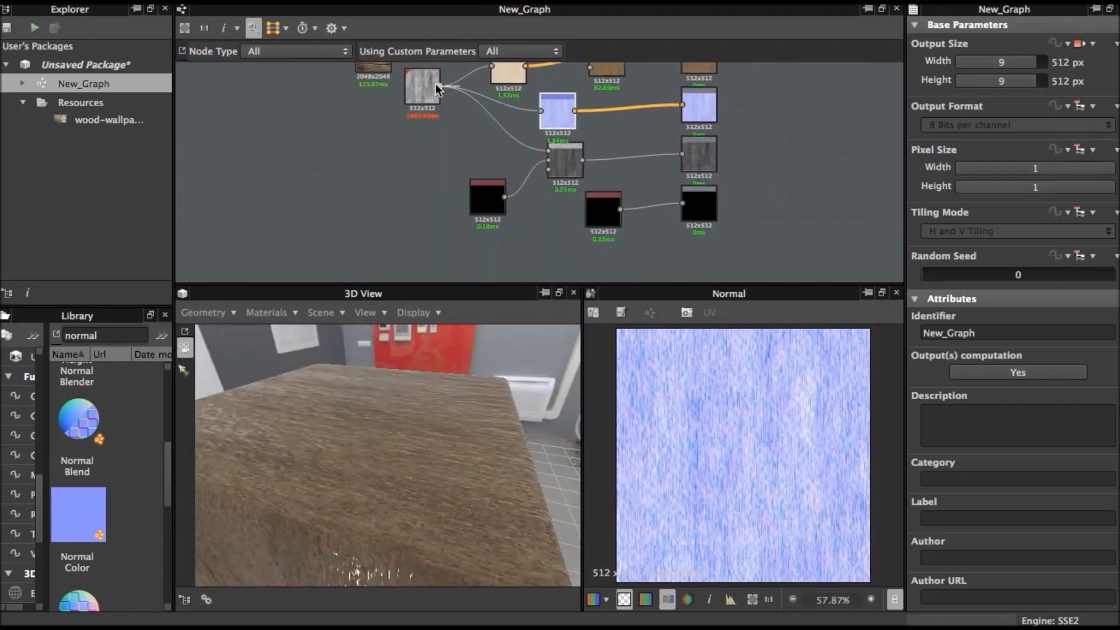
left_click_drag(491, 206, 393, 200)
left_click_drag(566, 167, 457, 188)
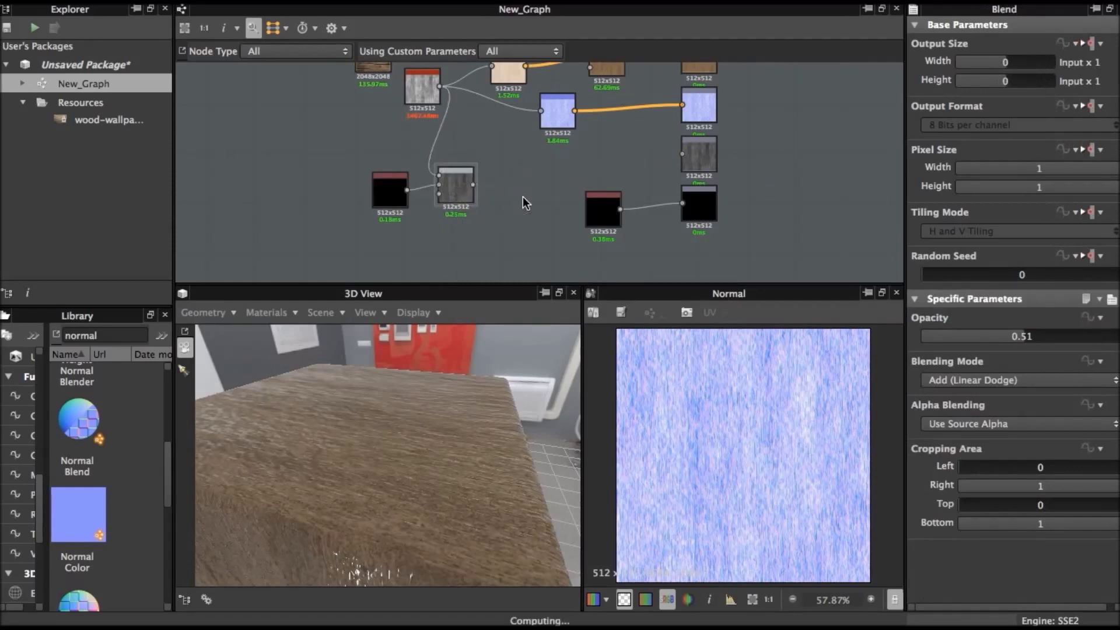
Step: Replace the wood-to-Blend link with a direct link from wood noise to the roughness output
key("Delete")
left_click_drag(439, 87, 682, 155)
left_click_drag(419, 403, 466, 528)
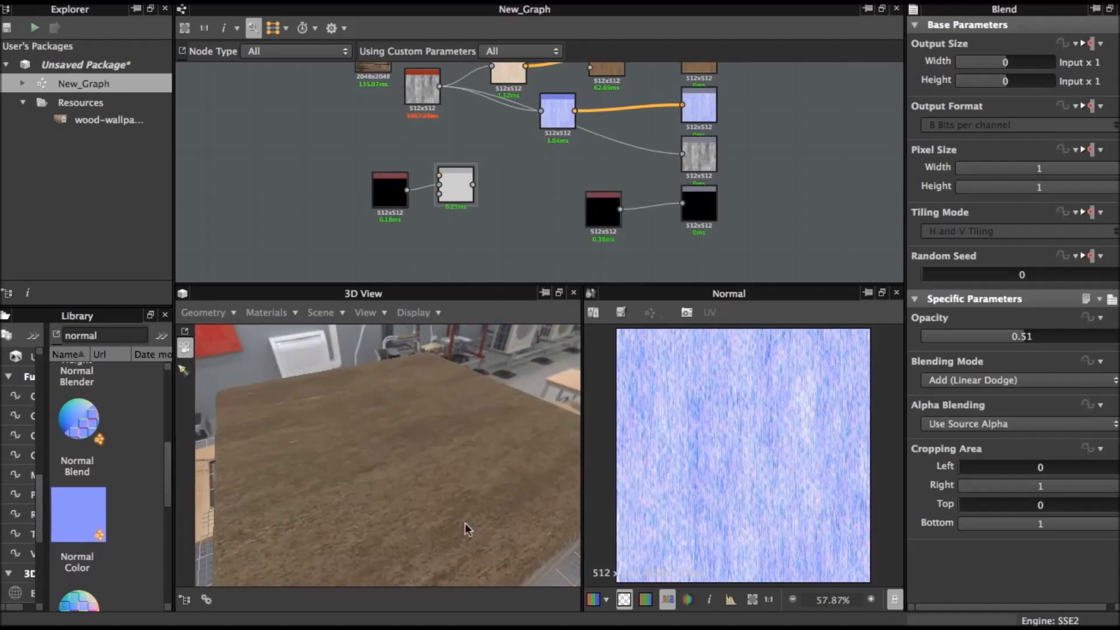
mouse_move(408, 492)
left_mouse_down()
mouse_move(512, 400)
mouse_move(525, 409)
left_mouse_up()
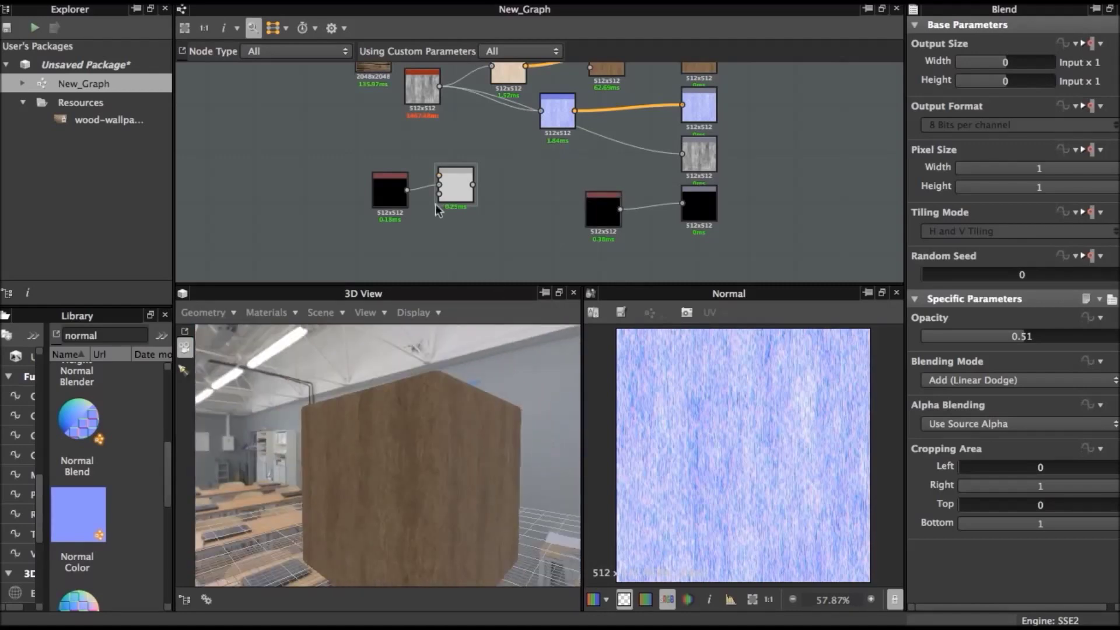
Step: Move the wood noise node down-left and re-centre the graph view
left_click_drag(420, 104, 382, 133)
mouse_move(450, 127)
middle_mouse_down()
mouse_move(453, 237)
mouse_move(450, 141)
middle_mouse_up()
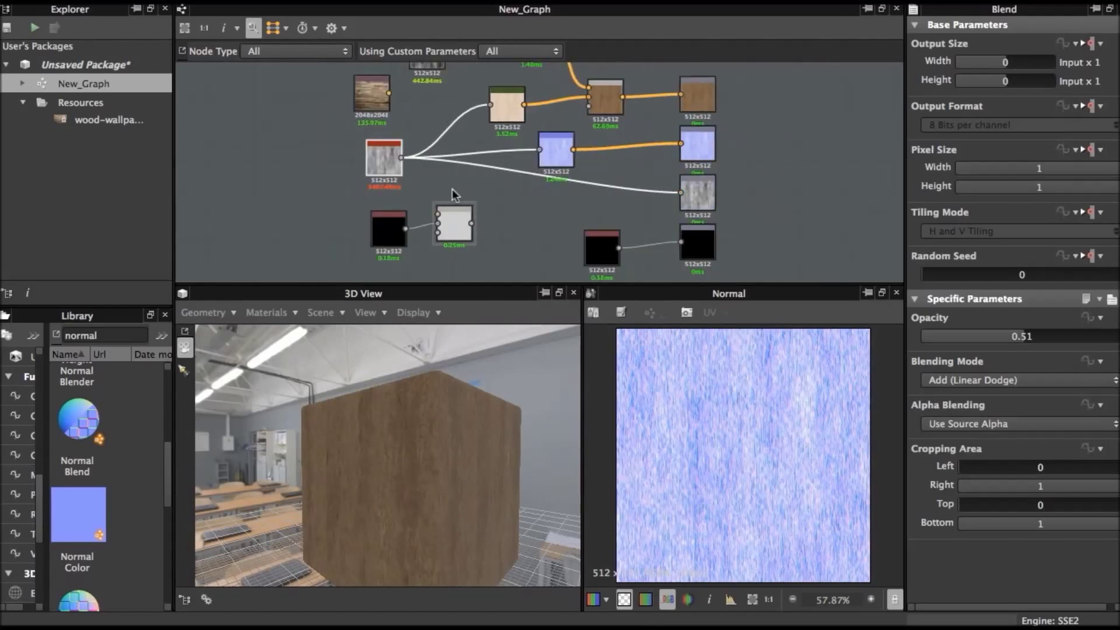
scroll(451, 193, "up", 2)
scroll(449, 195, "up", 2)
scroll(444, 201, "up", 2)
scroll(444, 207, "up", 2)
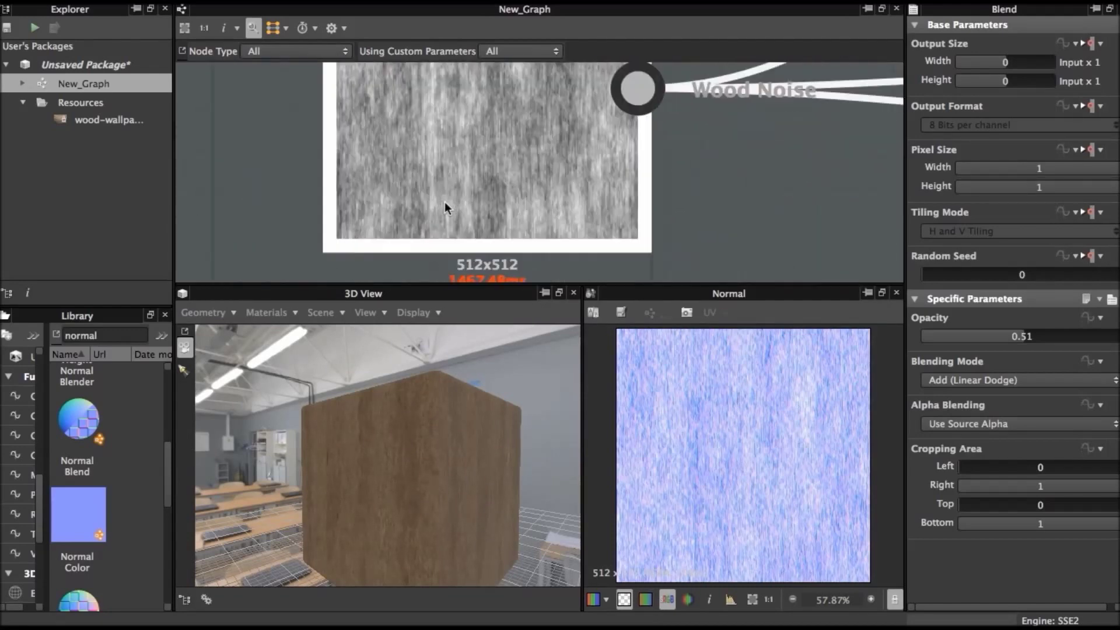
scroll(444, 207, "down", 1)
scroll(408, 175, "down", 2)
scroll(478, 180, "down", 2)
scroll(476, 185, "down", 1)
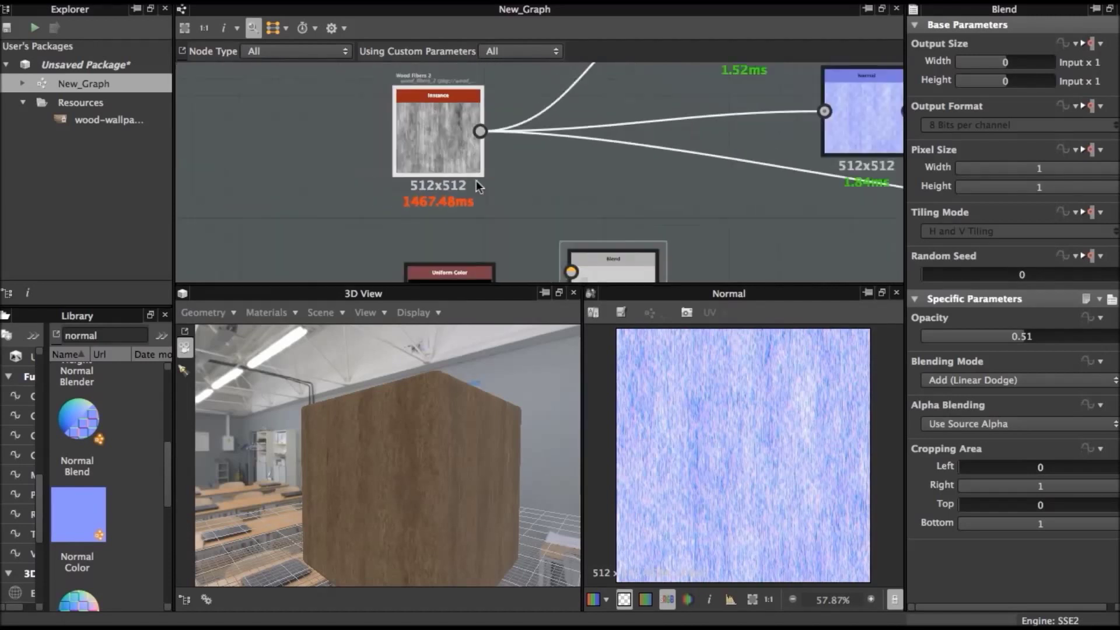
scroll(476, 185, "down", 3)
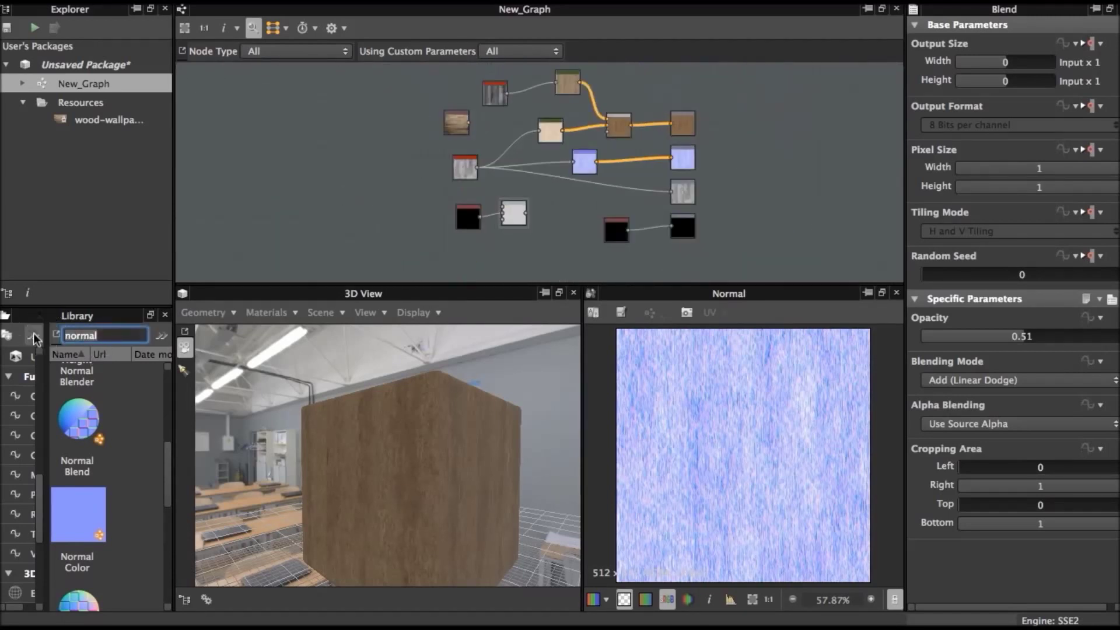
Step: Insert an Invert Grayscale node between the wood noise and the roughness output
type("inver")
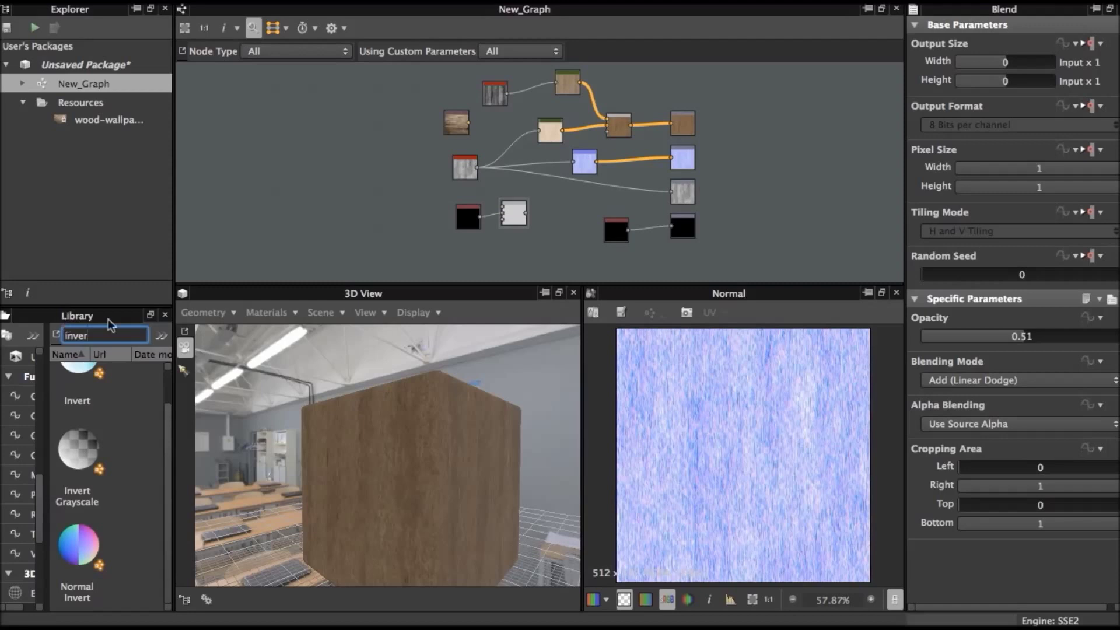
mouse_move(77, 449)
left_mouse_down()
mouse_move(410, 187)
mouse_move(531, 198)
left_mouse_up()
scroll(531, 196, "up", 2)
scroll(532, 196, "up", 4)
left_click_drag(223, 74, 499, 177)
double_click(543, 178)
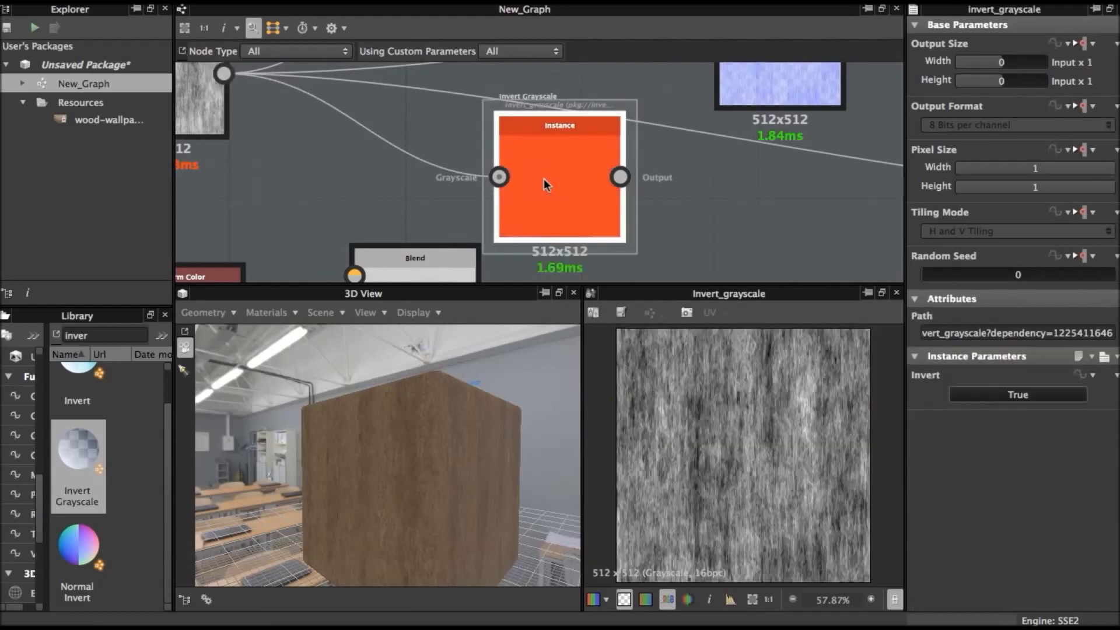
scroll(544, 178, "down", 2)
scroll(474, 135, "down", 2)
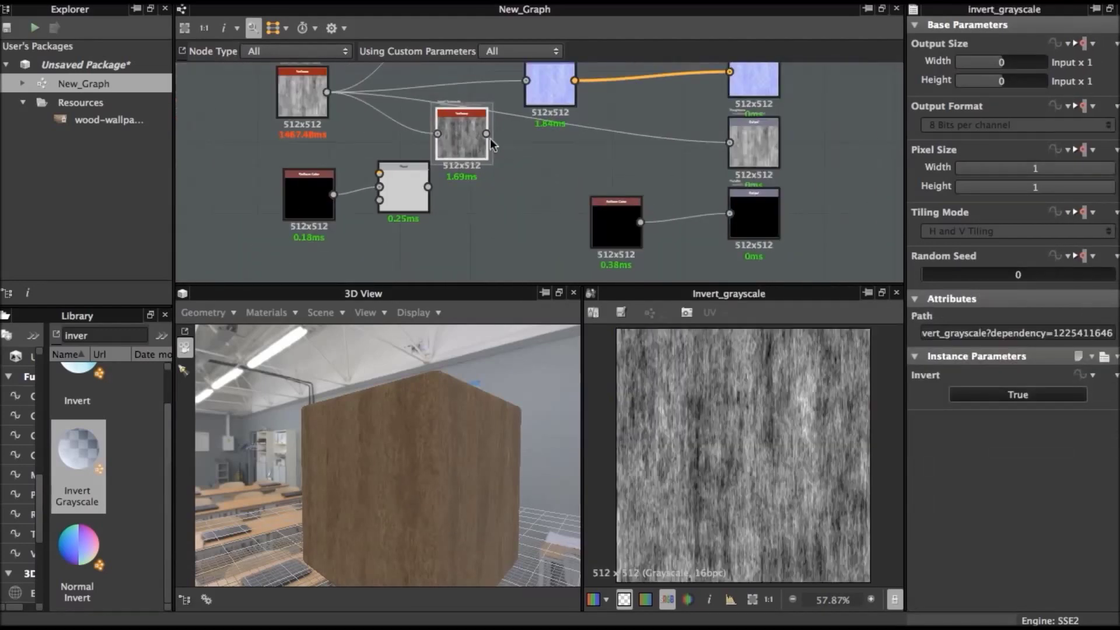
left_click_drag(569, 153, 729, 142)
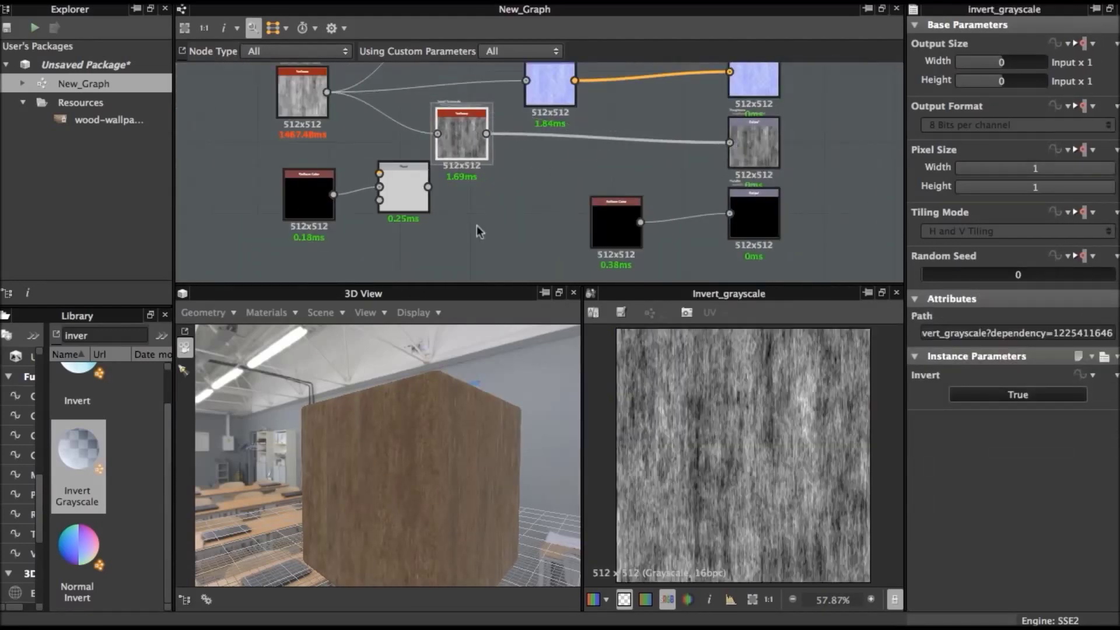
Step: Turn on the light display in the 3D view and orbit around the cube
left_click_drag(412, 542, 425, 465)
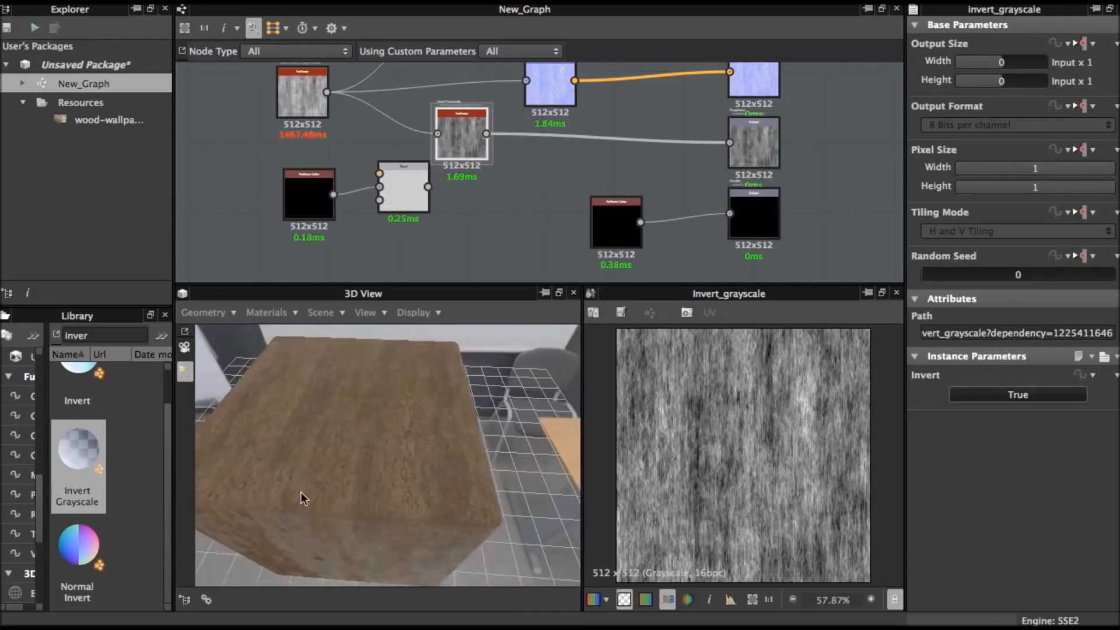
left_click_drag(367, 508, 360, 427)
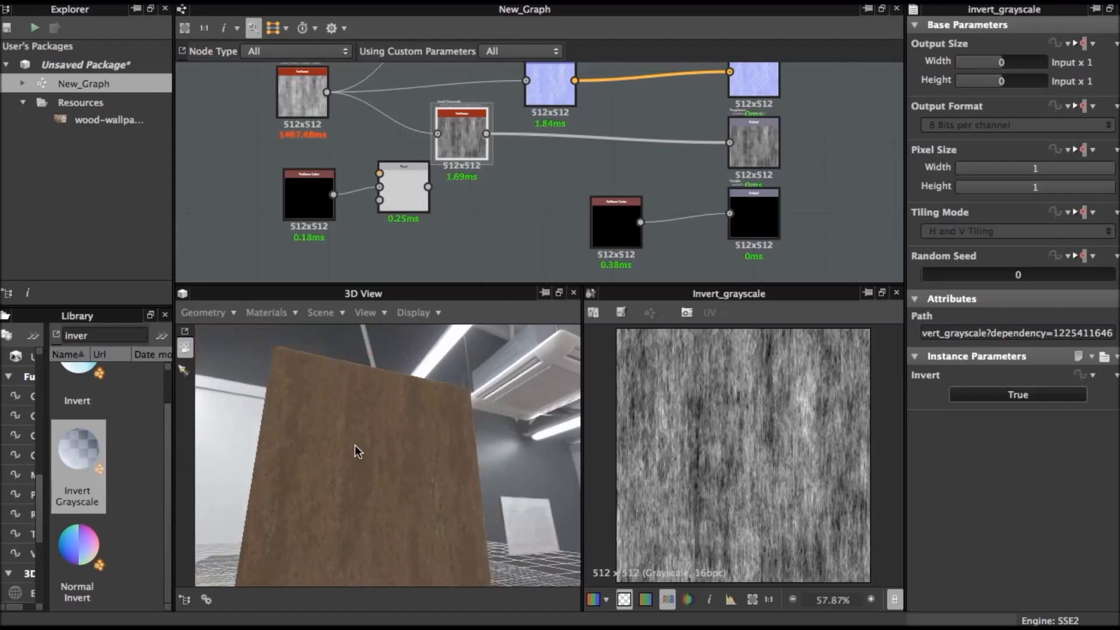
mouse_move(359, 427)
left_mouse_down()
mouse_move(375, 514)
mouse_move(374, 475)
mouse_move(418, 341)
left_mouse_up()
left_click(412, 312)
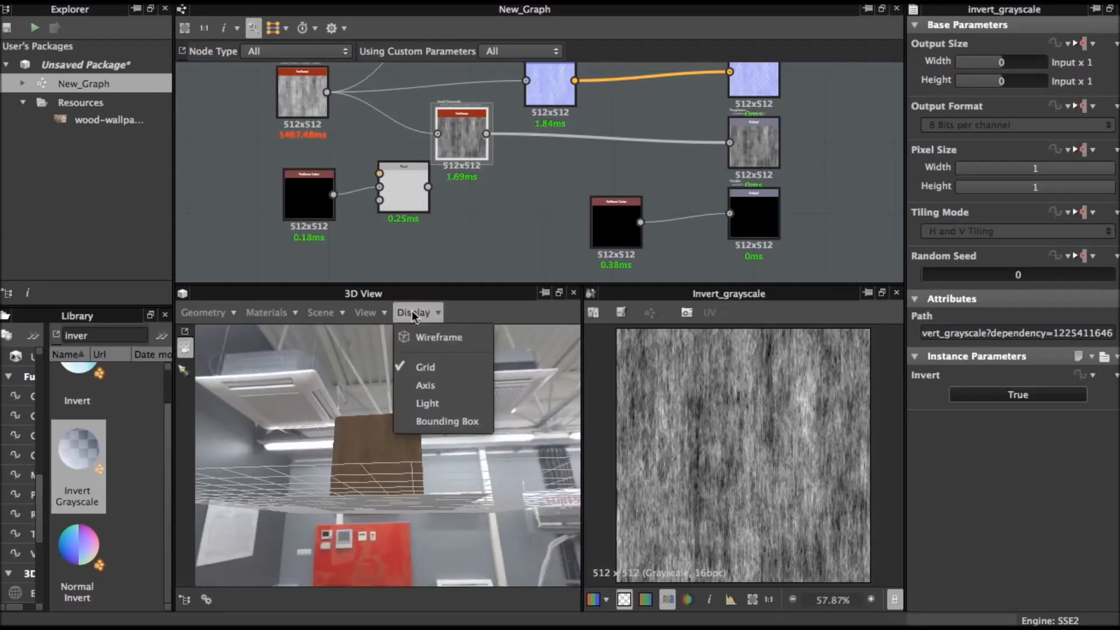
left_click(430, 401)
mouse_move(442, 421)
left_mouse_down()
mouse_move(418, 481)
mouse_move(390, 499)
left_mouse_up()
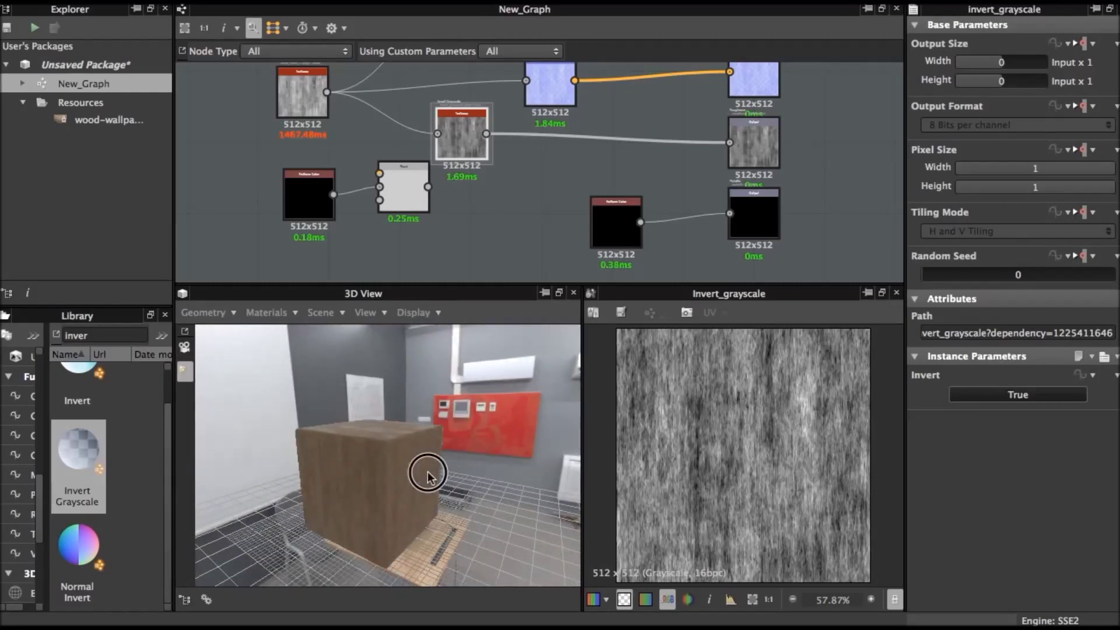
scroll(400, 475, "up", 3)
mouse_move(380, 450)
left_mouse_down()
mouse_move(412, 480)
mouse_move(377, 456)
left_mouse_up()
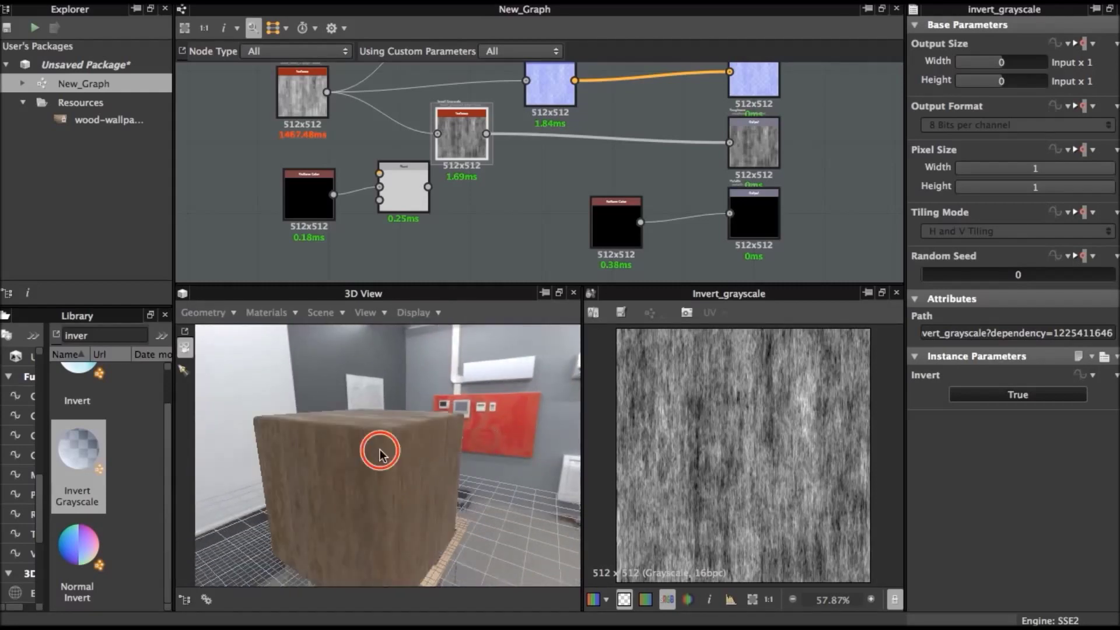
mouse_move(445, 461)
left_mouse_down()
mouse_move(300, 495)
mouse_move(441, 421)
left_mouse_up()
left_click(429, 314)
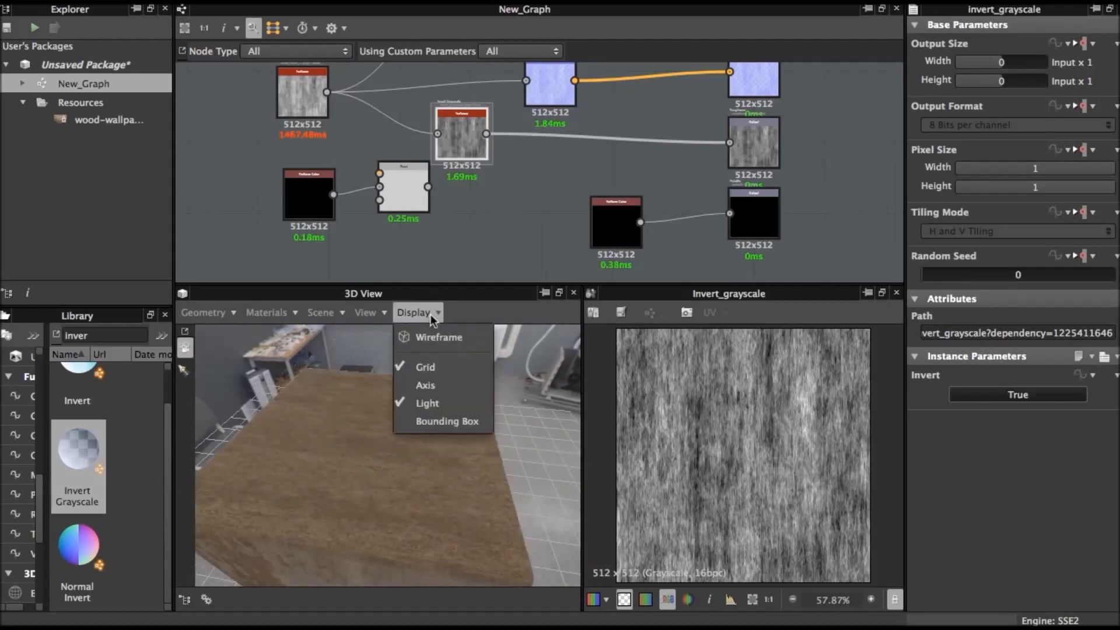
left_click(508, 384)
left_click_drag(513, 397, 459, 421)
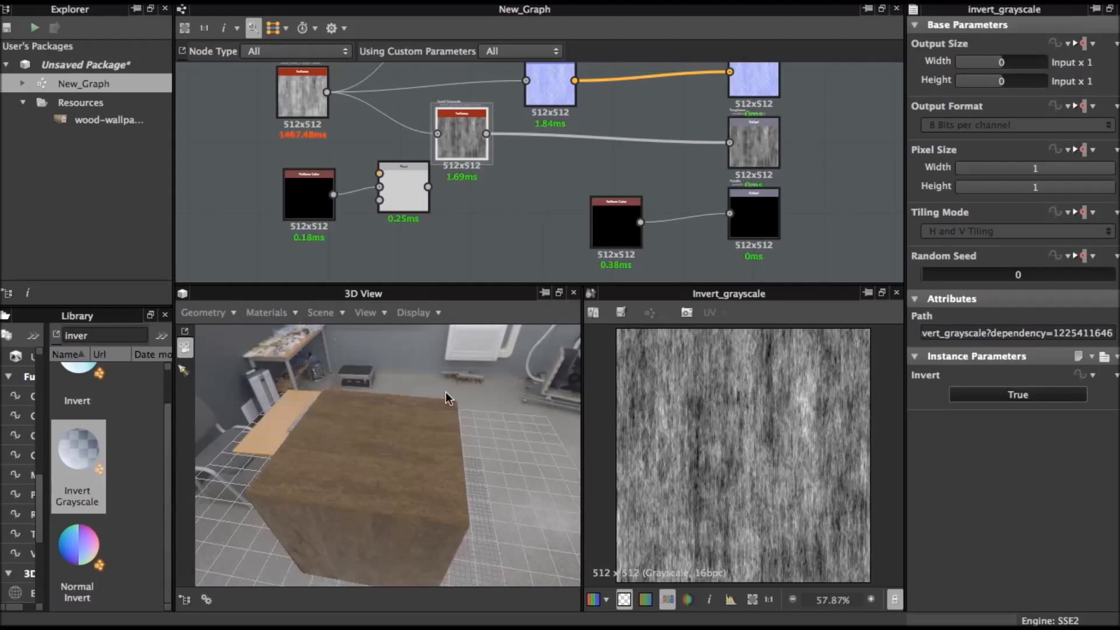
mouse_move(406, 472)
left_mouse_down()
mouse_move(408, 408)
mouse_move(279, 400)
mouse_move(240, 412)
mouse_move(352, 477)
mouse_move(428, 497)
left_mouse_up()
Step: Inspect the Normal node's parameters while orbiting closer to the cube's side
double_click(542, 89)
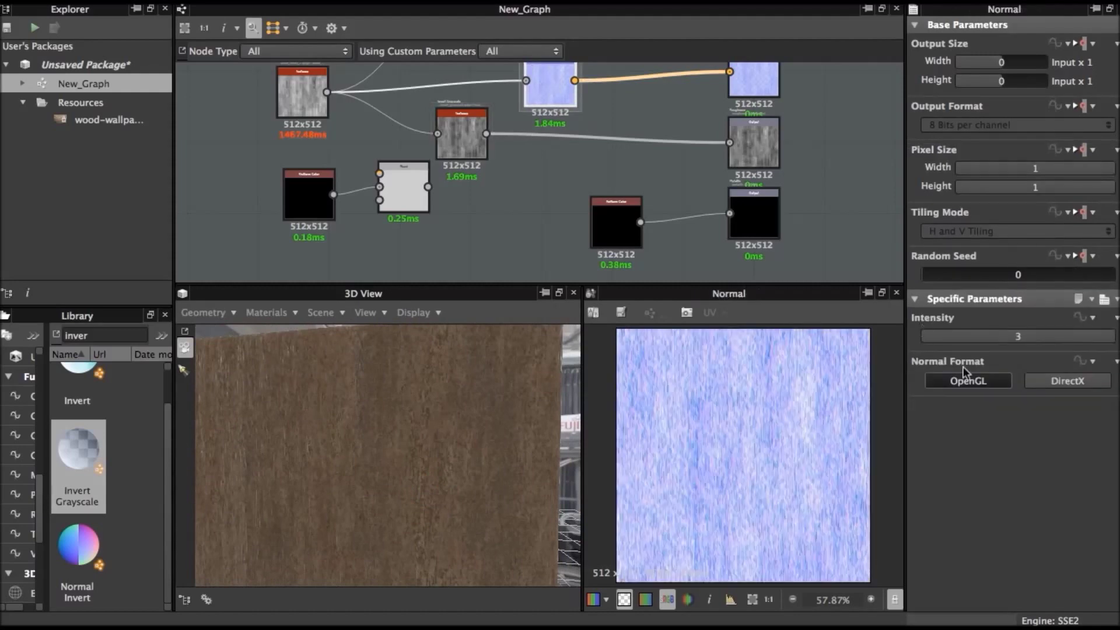
scroll(395, 420, "down", 5)
mouse_move(395, 420)
left_mouse_down()
mouse_move(488, 480)
mouse_move(522, 437)
left_mouse_up()
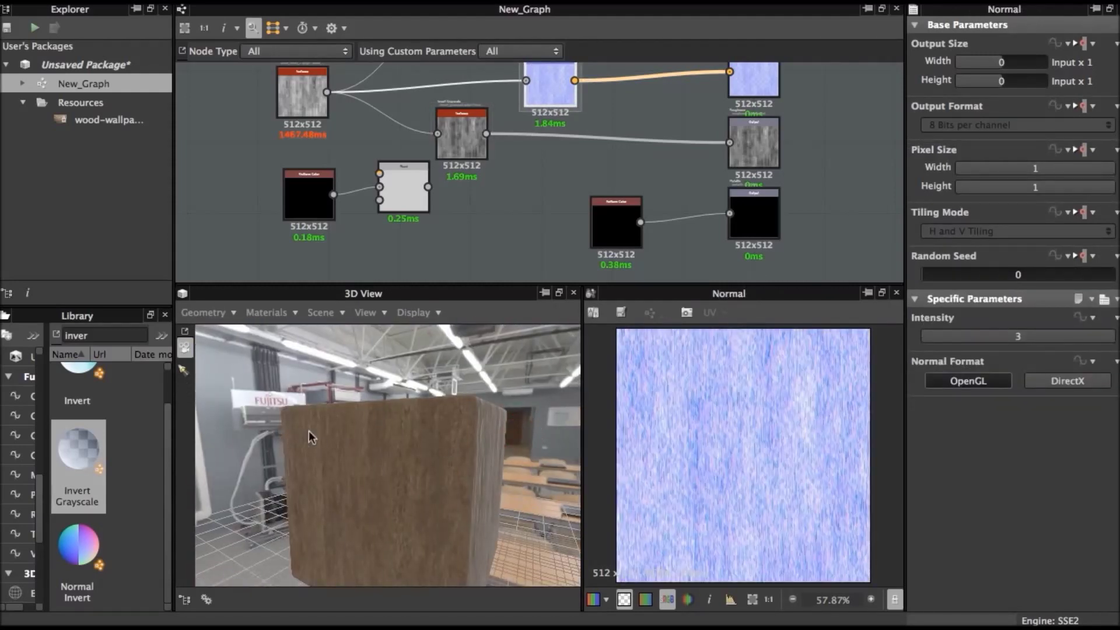
scroll(307, 430, "up", 3)
mouse_move(307, 431)
left_mouse_down()
mouse_move(355, 421)
mouse_move(424, 477)
left_mouse_up()
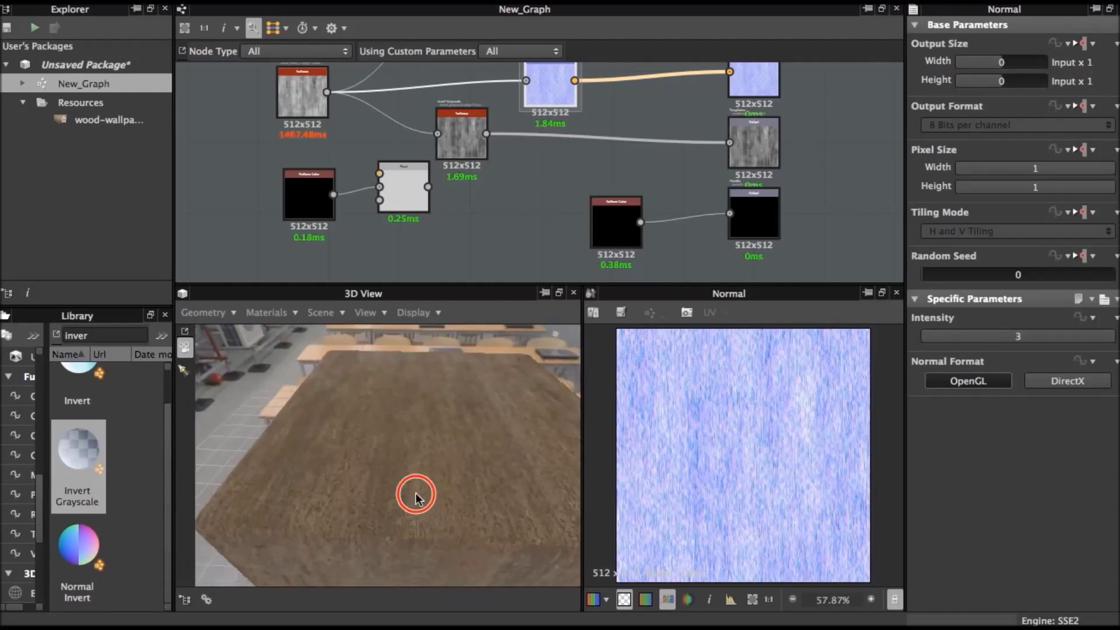
Step: Set the graph's output size to 1024 x 1024 px in Base Parameters
left_click(534, 155)
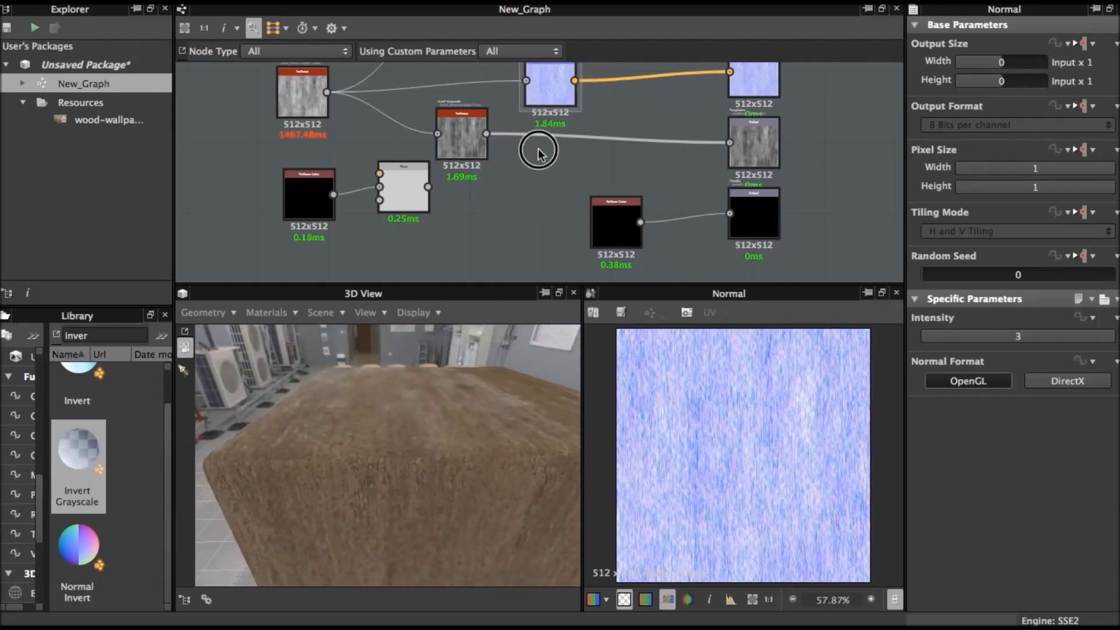
left_click(1039, 61)
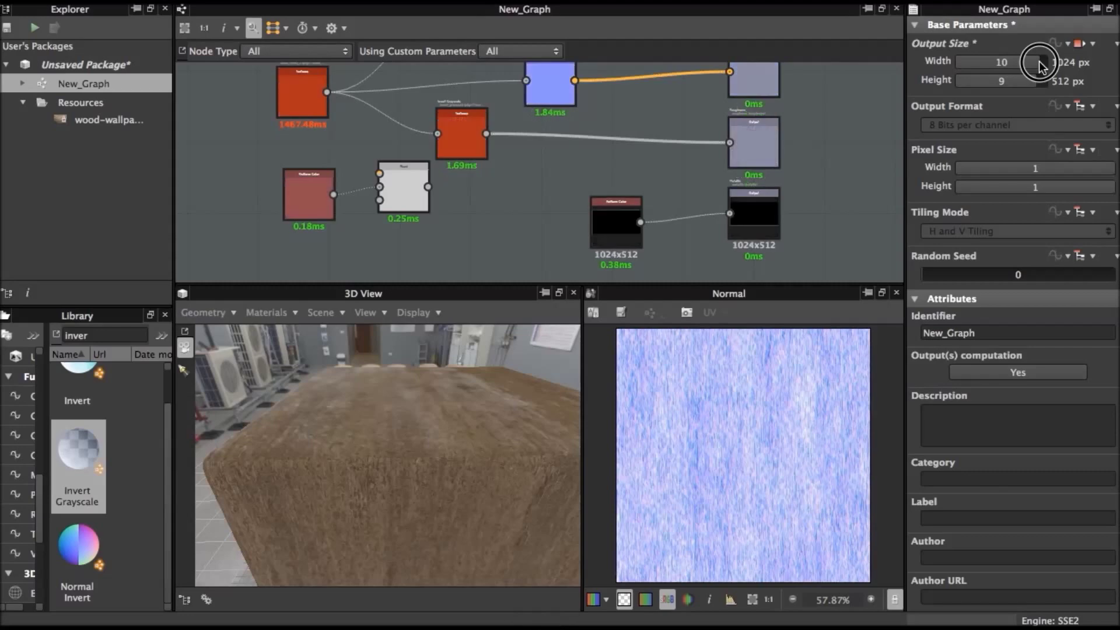
left_click(1038, 83)
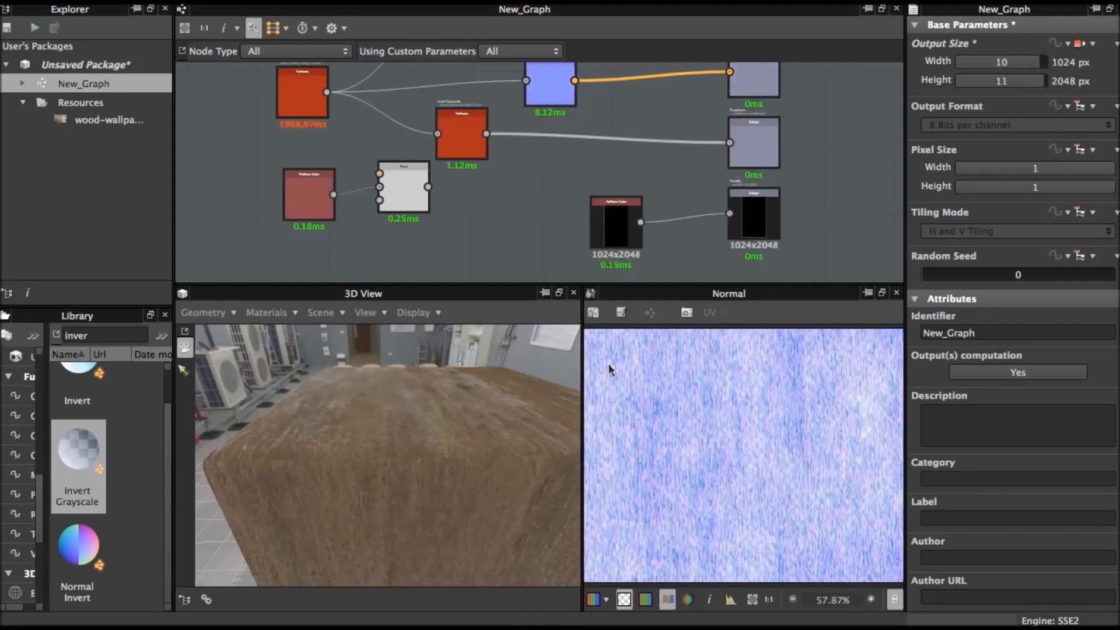
left_click(1039, 85)
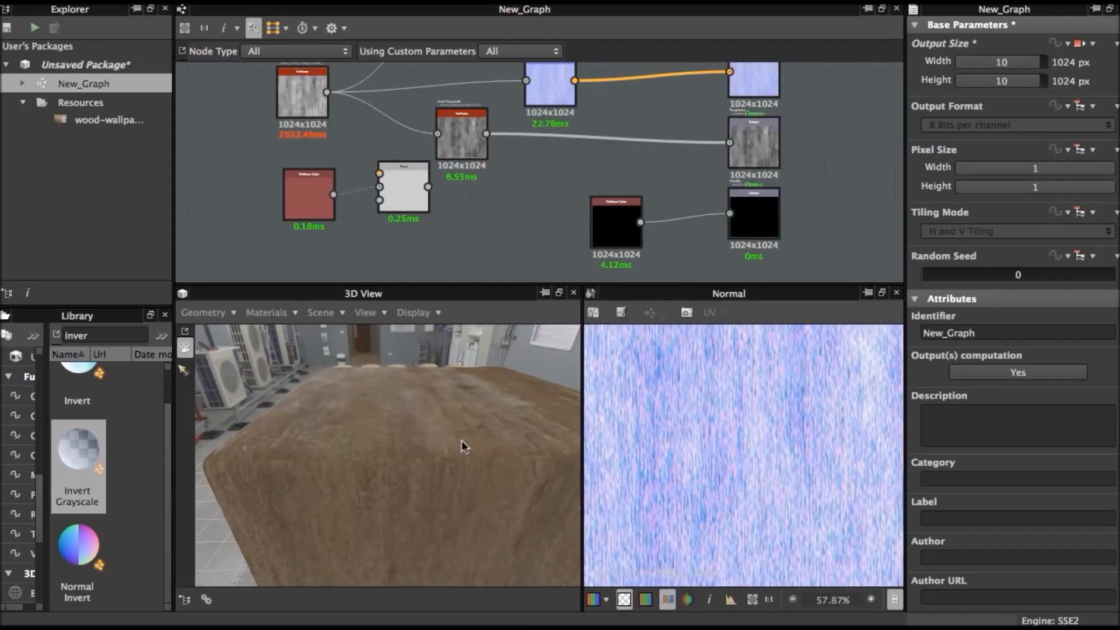
left_click(343, 28)
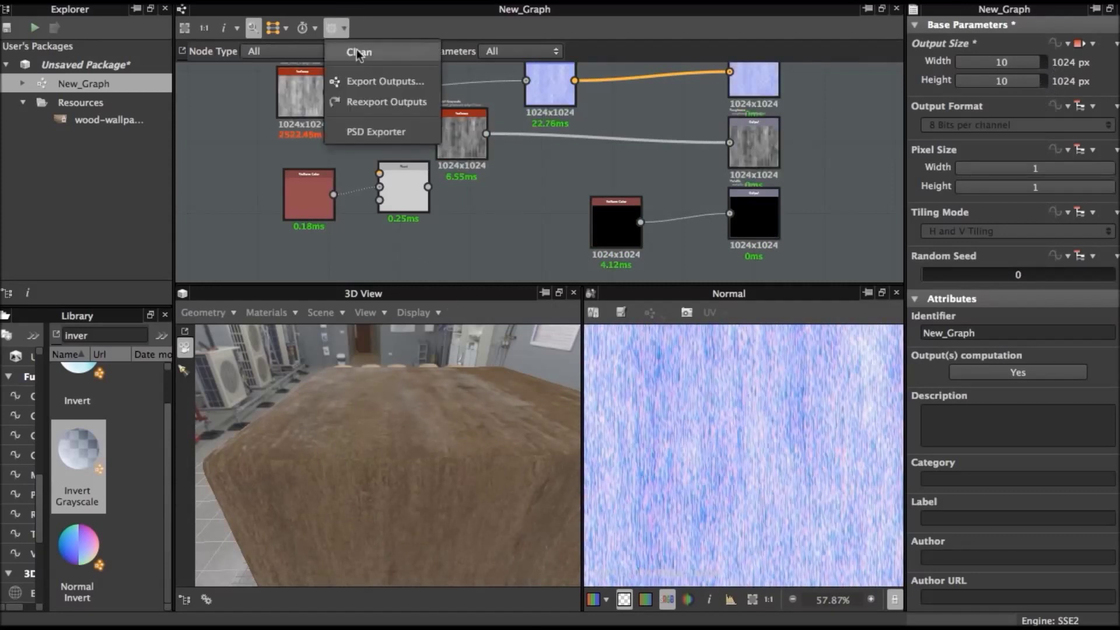
Step: Clean the unconnected nodes out of the graph
left_click(387, 53)
mouse_move(426, 488)
left_mouse_down()
mouse_move(388, 462)
mouse_move(525, 483)
mouse_move(431, 521)
mouse_move(456, 426)
mouse_move(425, 483)
mouse_move(465, 415)
mouse_move(479, 453)
left_mouse_up()
left_click_drag(480, 281, 481, 244)
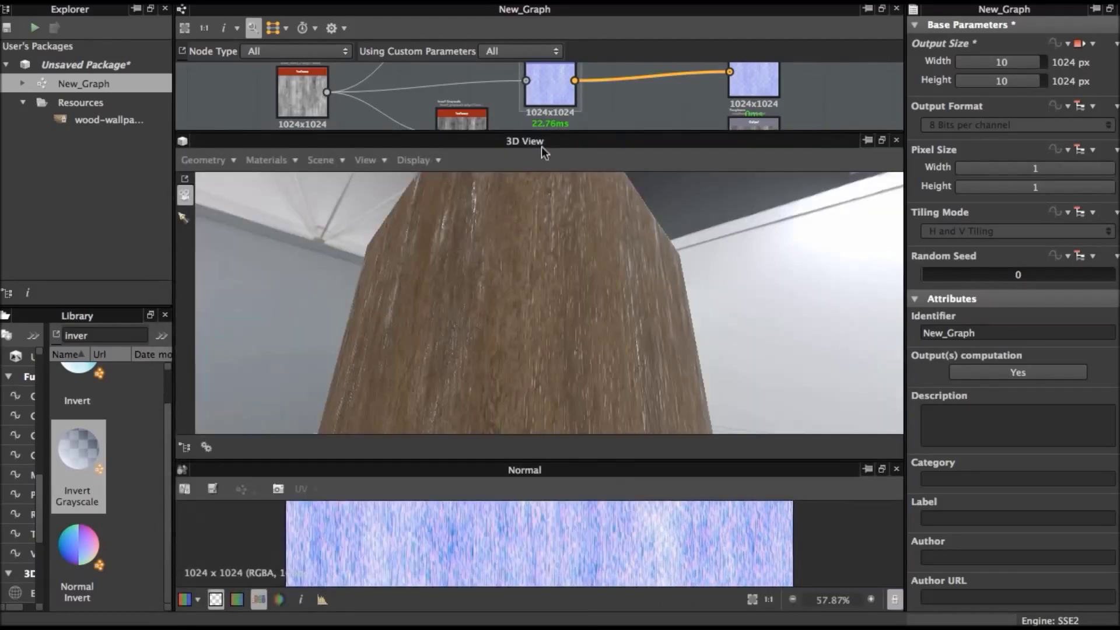
mouse_move(548, 343)
left_mouse_down()
mouse_move(551, 329)
mouse_move(487, 369)
mouse_move(560, 362)
mouse_move(618, 402)
left_mouse_up()
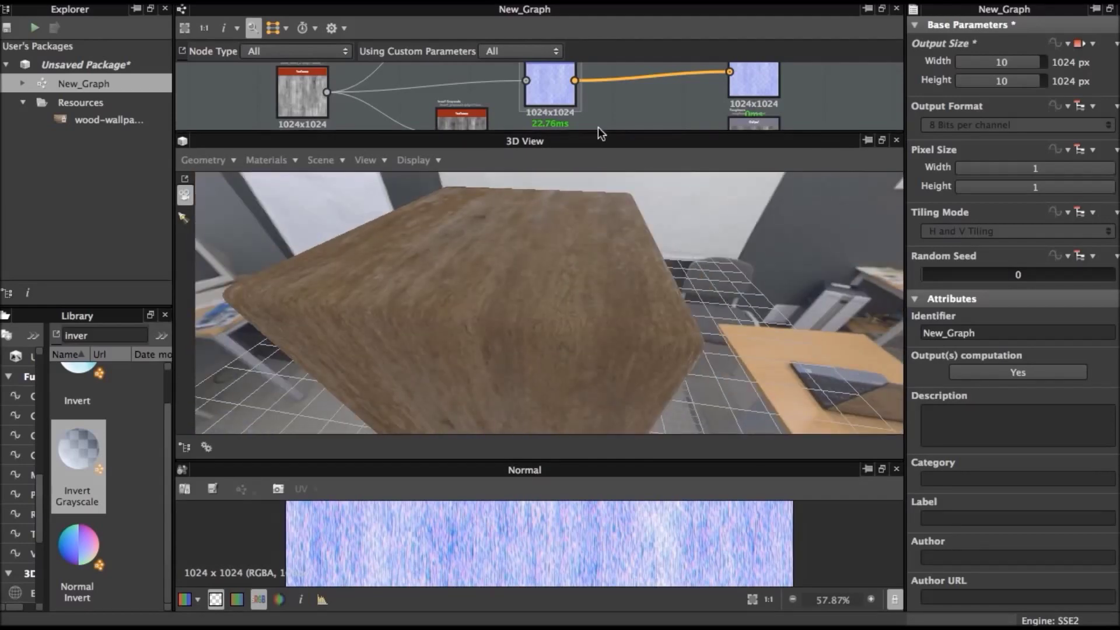
Step: Re-dock the 3D View above the 2D view and give the node graph more room
mouse_move(597, 141)
left_mouse_down()
mouse_move(589, 252)
mouse_move(581, 198)
left_mouse_up()
left_click(70, 0)
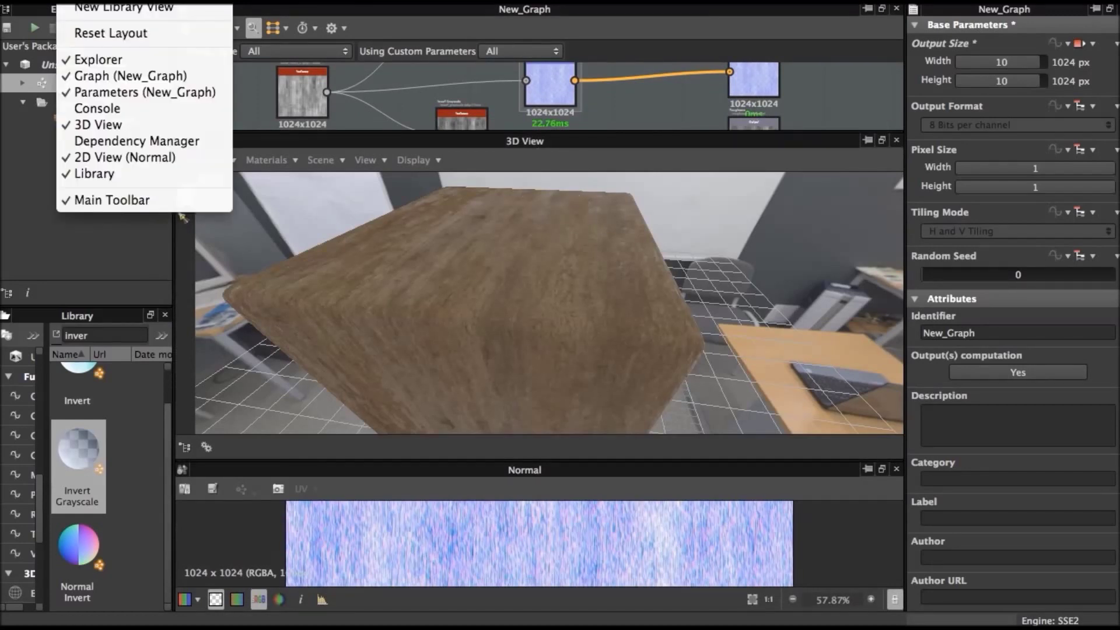
left_click(121, 8)
mouse_move(479, 307)
left_mouse_down()
mouse_move(494, 292)
mouse_move(423, 233)
left_mouse_up()
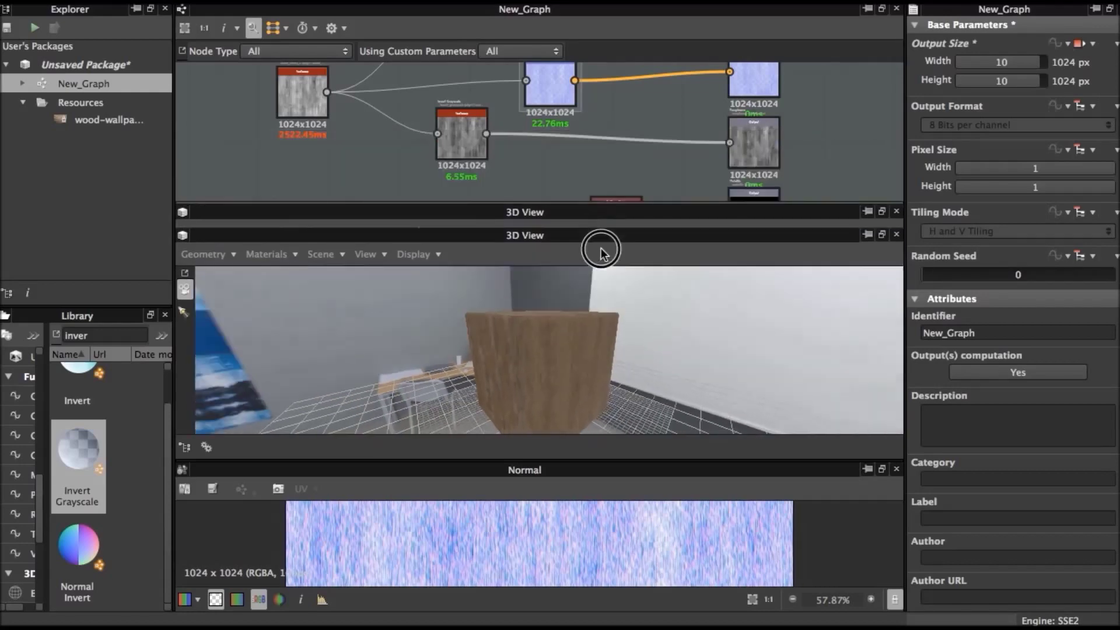
left_click_drag(597, 133, 597, 291)
Step: Select the basecolor output node to show its brown wood-grain texture in 2D
scroll(481, 180, "up", 3)
scroll(450, 191, "up", 1)
scroll(450, 192, "down", 3)
scroll(579, 132, "up", 2)
scroll(607, 95, "up", 1)
left_click(606, 95)
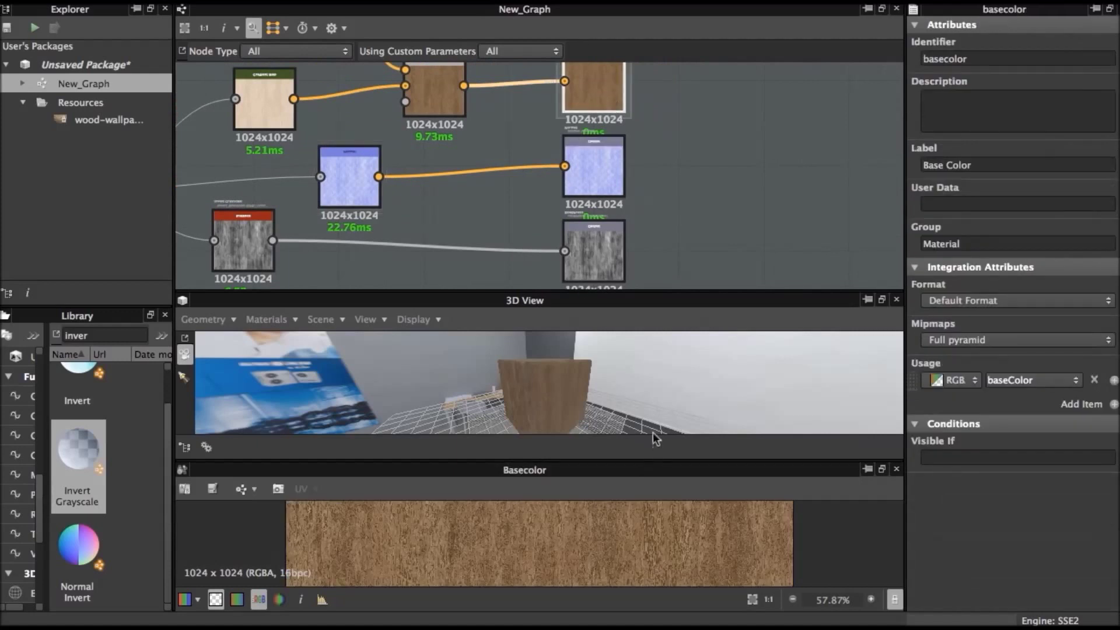
Step: Frame the base colour nodes and nudge the wood gradient node slightly left
scroll(659, 173, "down", 1)
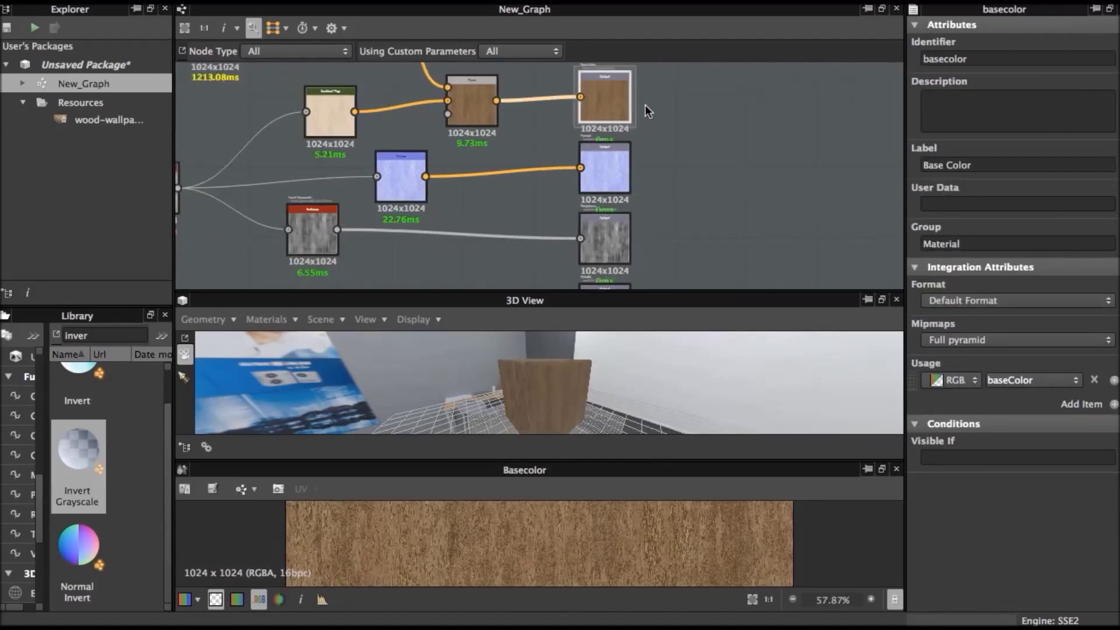
middle_click_drag(645, 105, 733, 148)
mouse_move(470, 96)
middle_mouse_down()
mouse_move(417, 118)
mouse_move(527, 134)
middle_mouse_up()
scroll(417, 118, "up", 2)
scroll(507, 145, "down", 2)
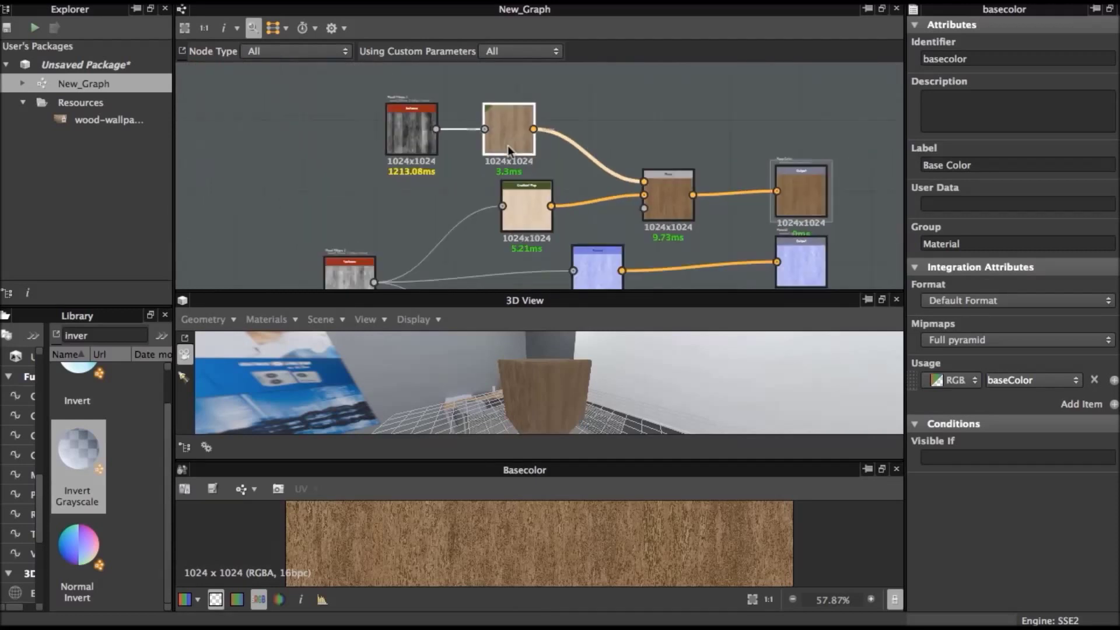
left_click(505, 173)
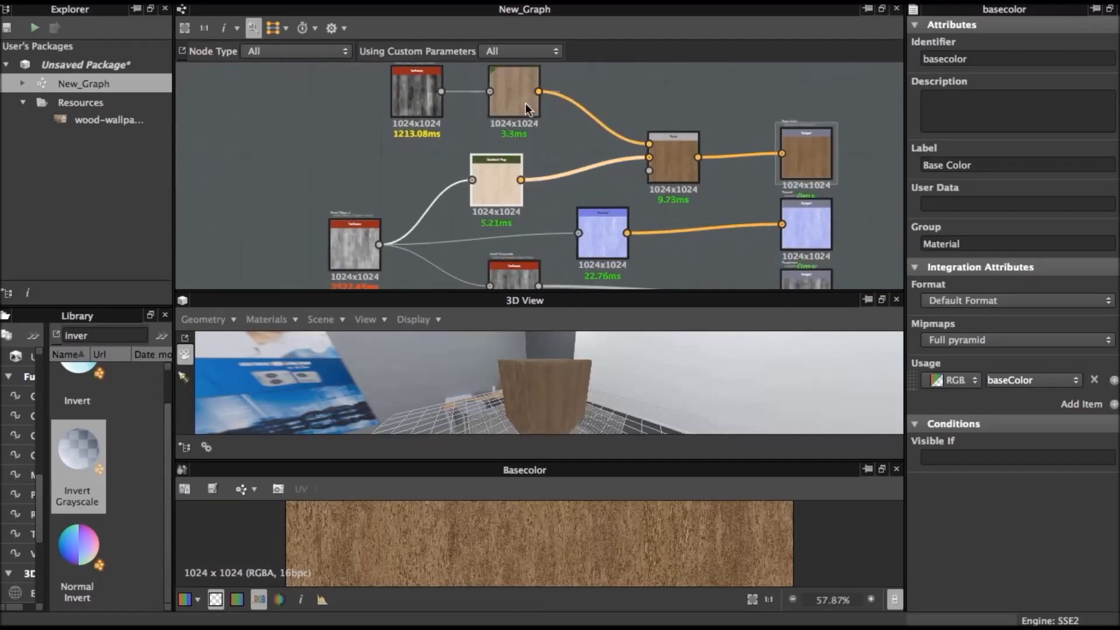
left_click_drag(524, 108, 505, 124)
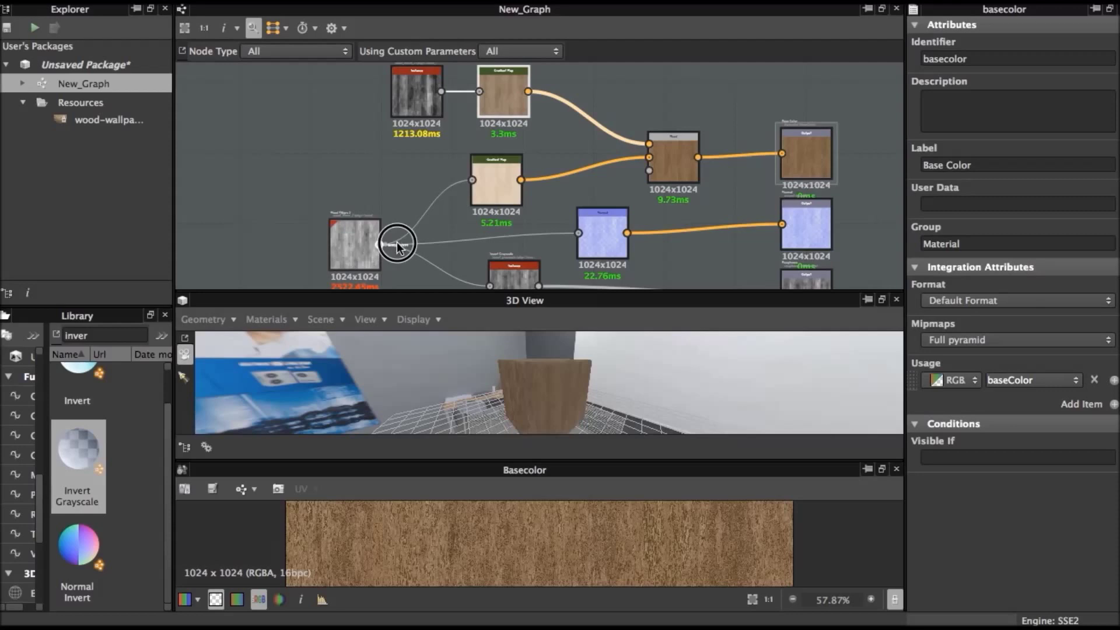
Step: Connect the lower grayscale node to the Blend's third input and delete the top Gradient Map's input link
left_click_drag(396, 245, 649, 171)
left_click(656, 167)
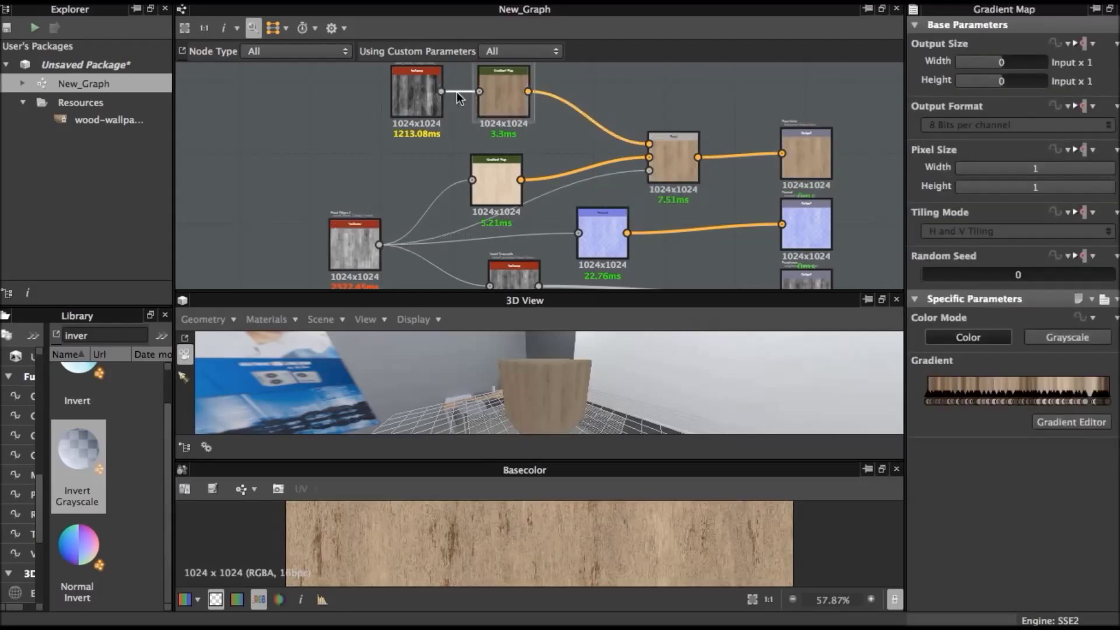
key("Delete")
Step: Enlarge the 3D preview and orbit it to see the whole wooden box
scroll(649, 170, "down", 1)
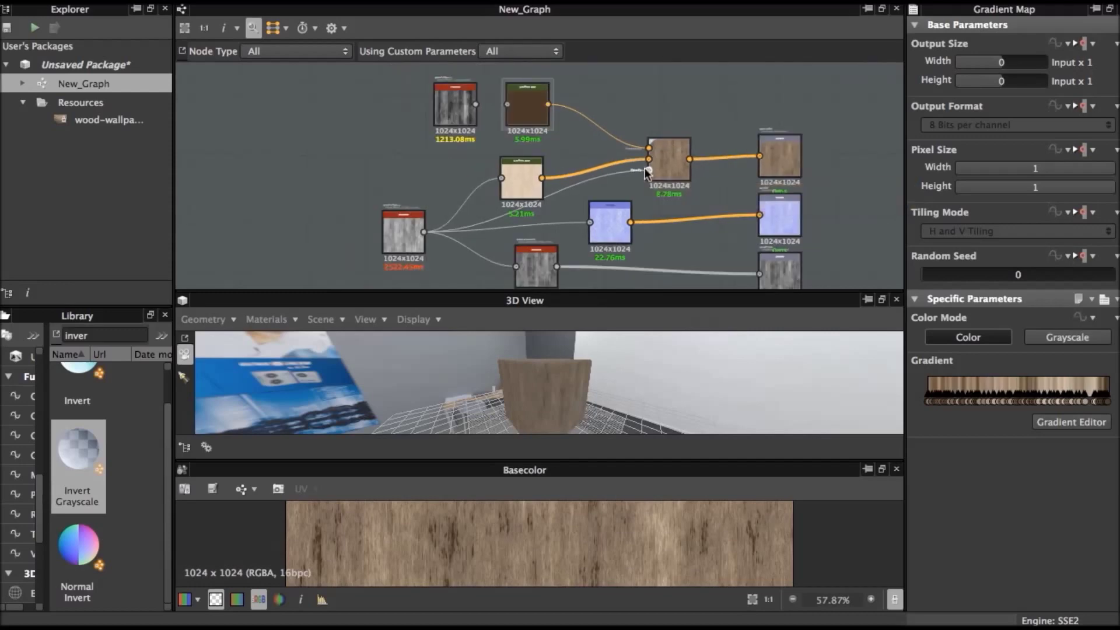
scroll(546, 367, "up", 2)
scroll(548, 365, "up", 3)
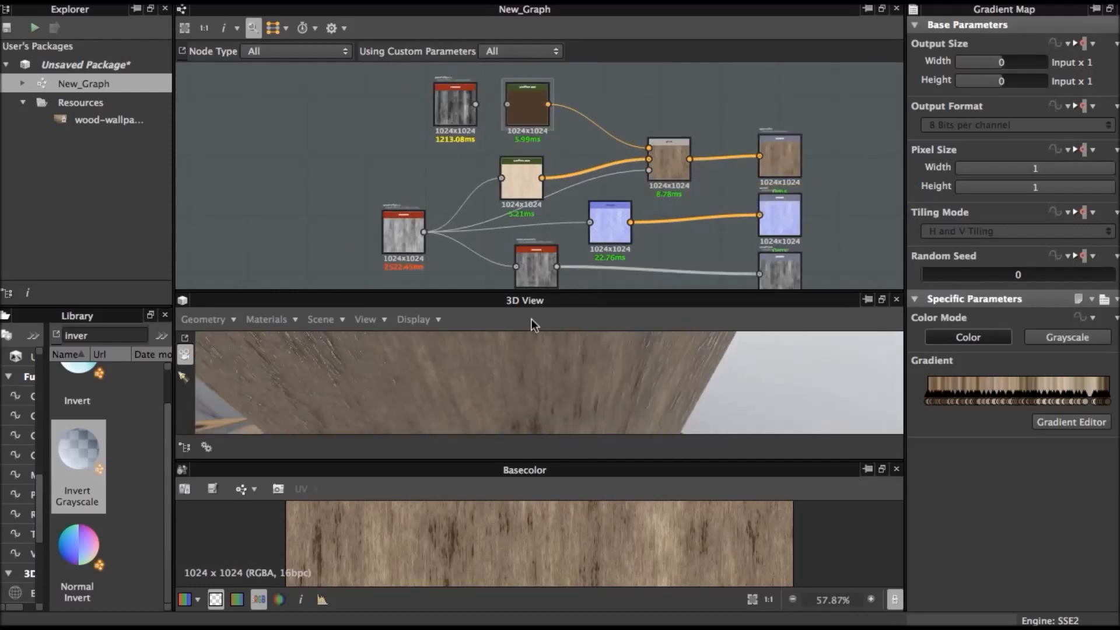
left_click_drag(560, 291, 568, 173)
scroll(523, 315, "down", 3)
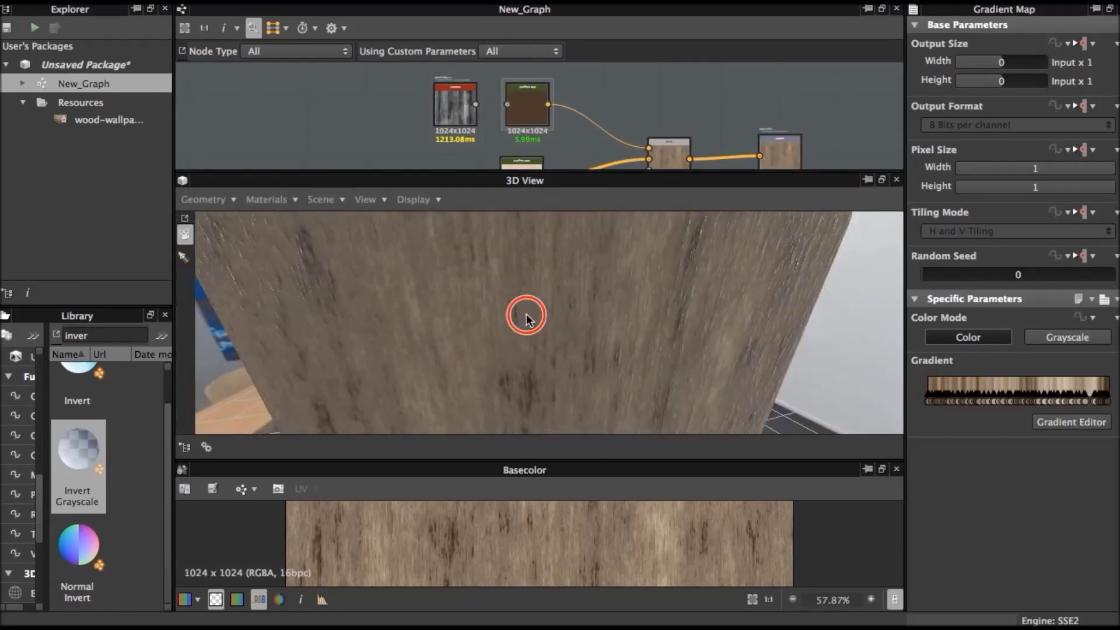
mouse_move(525, 306)
left_mouse_down()
mouse_move(586, 384)
mouse_move(655, 325)
mouse_move(550, 338)
mouse_move(601, 355)
mouse_move(569, 300)
left_mouse_up()
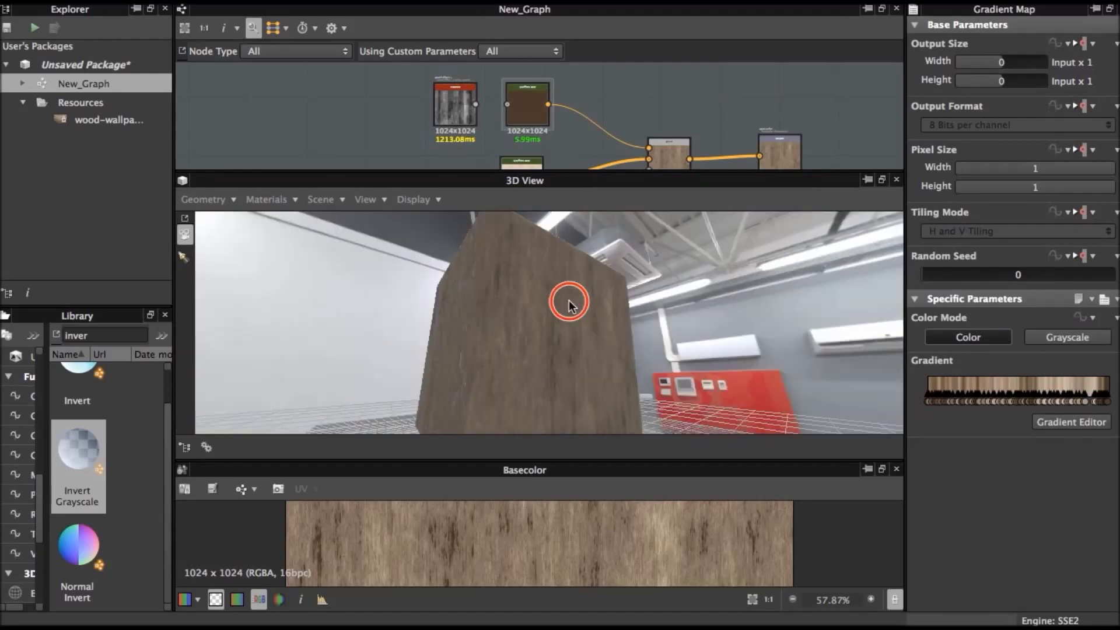
Step: Restore the node graph size and select the Invert Grayscale node
left_click_drag(567, 169, 551, 329)
scroll(494, 125, "up", 3)
scroll(493, 126, "down", 2)
middle_click_drag(545, 206, 547, 184)
left_click(482, 137)
Step: Add a Levels node after Invert Grayscale and begin adjusting its input range
key("space")
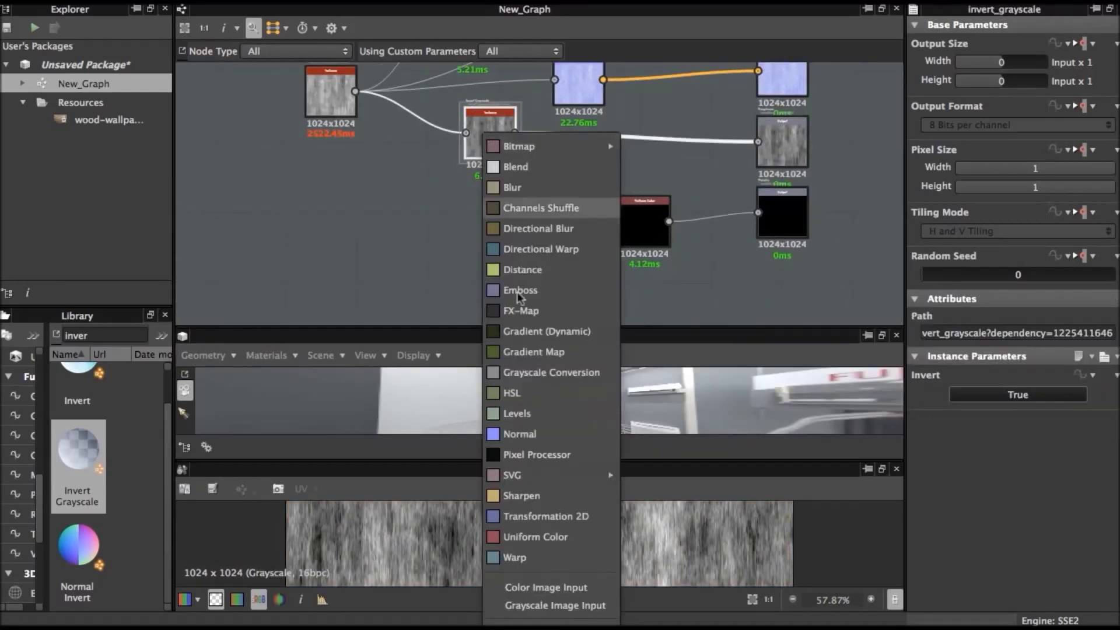
left_click(527, 416)
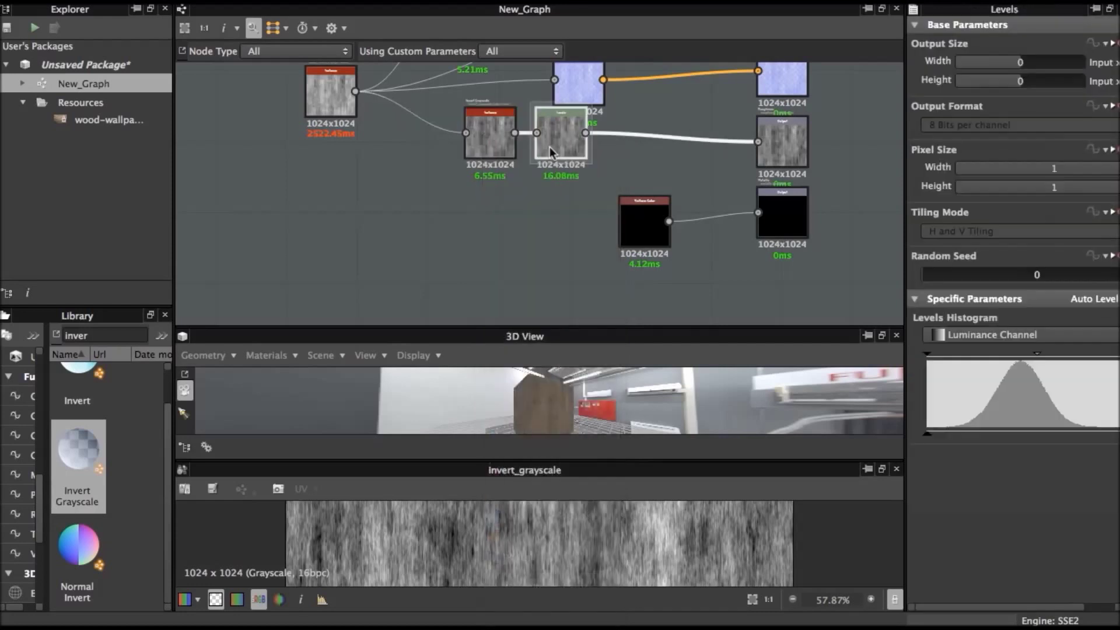
mouse_move(1037, 353)
left_mouse_down()
mouse_move(1057, 357)
mouse_move(1038, 357)
left_mouse_up()
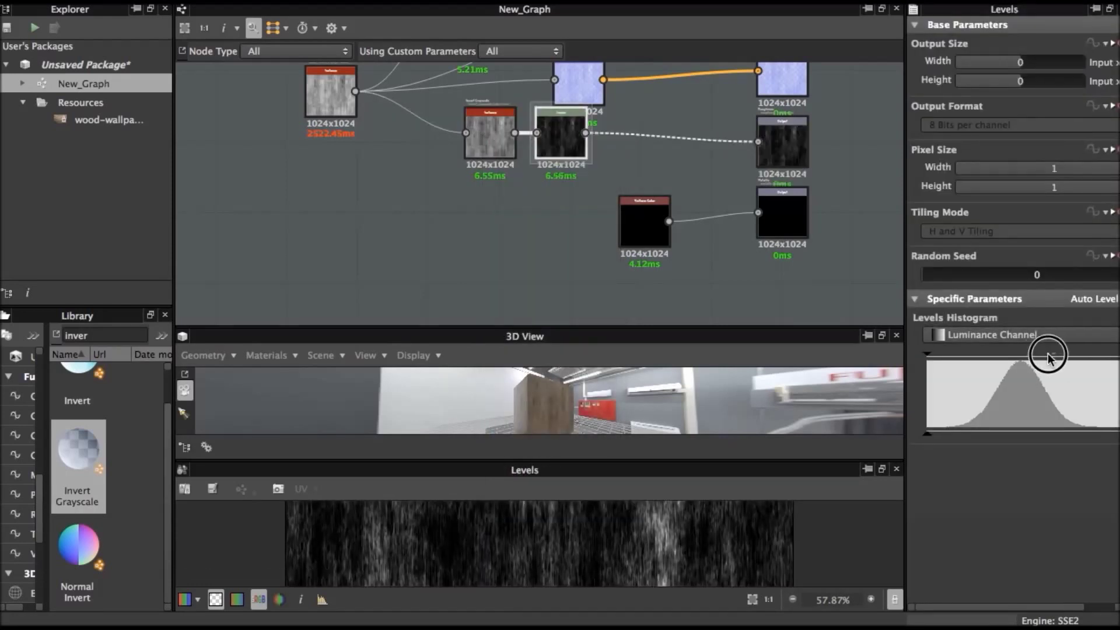
left_click_drag(1038, 356, 1034, 358)
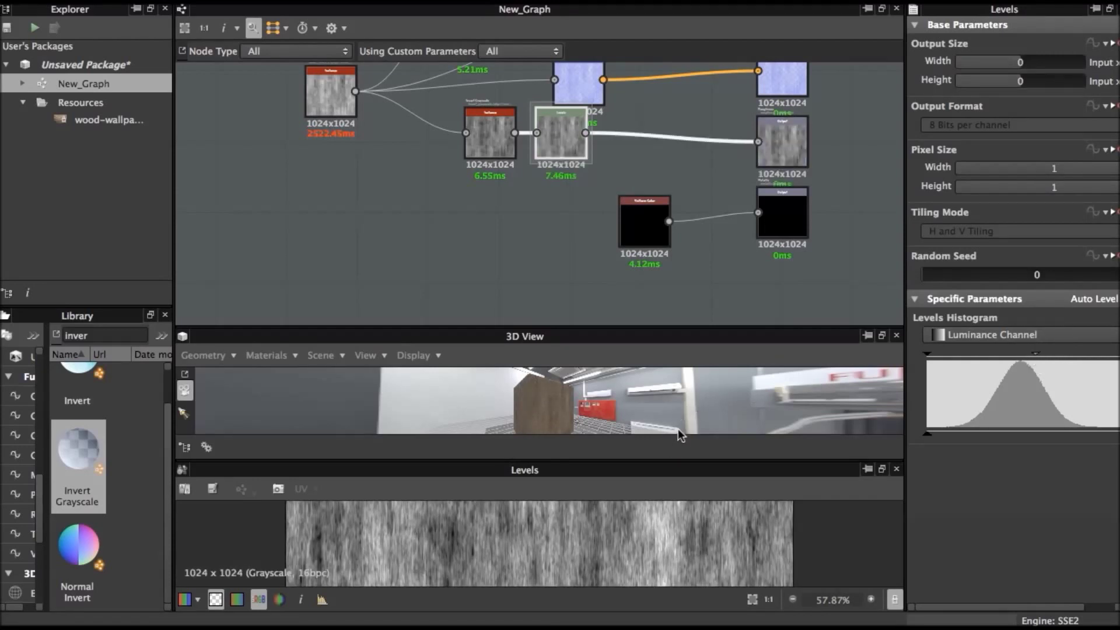
Step: Raise the Levels black point and lower its white point, checking the cube close up
left_click_drag(669, 326, 681, 233)
scroll(623, 335, "up", 5)
mouse_move(623, 334)
left_mouse_down()
mouse_move(565, 350)
mouse_move(626, 320)
mouse_move(635, 332)
left_mouse_up()
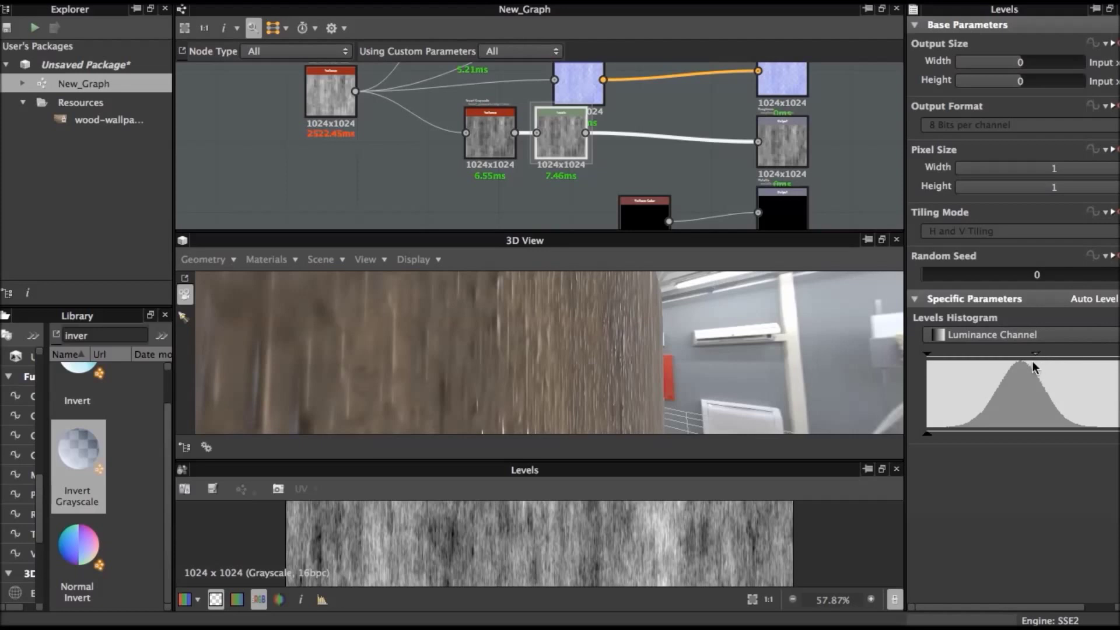
mouse_move(926, 353)
left_mouse_down()
mouse_move(1006, 357)
mouse_move(964, 353)
left_mouse_up()
left_click_drag(1055, 356, 1030, 357)
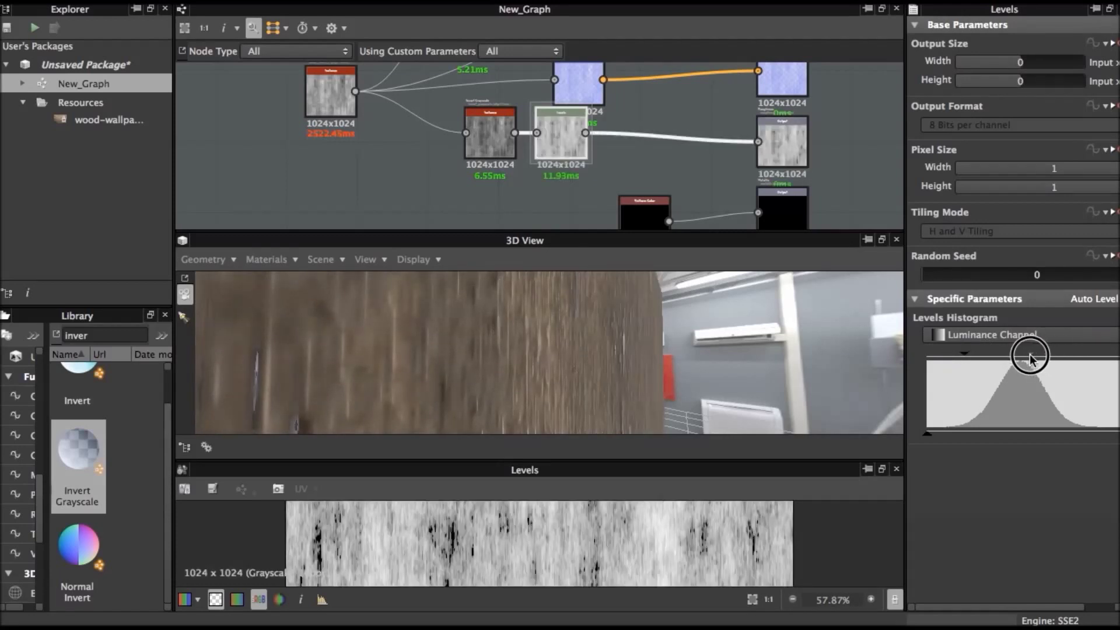
scroll(612, 542, "down", 1)
scroll(600, 490, "down", 1)
mouse_move(548, 374)
left_mouse_down()
mouse_move(570, 388)
mouse_move(575, 379)
mouse_move(552, 307)
left_mouse_up()
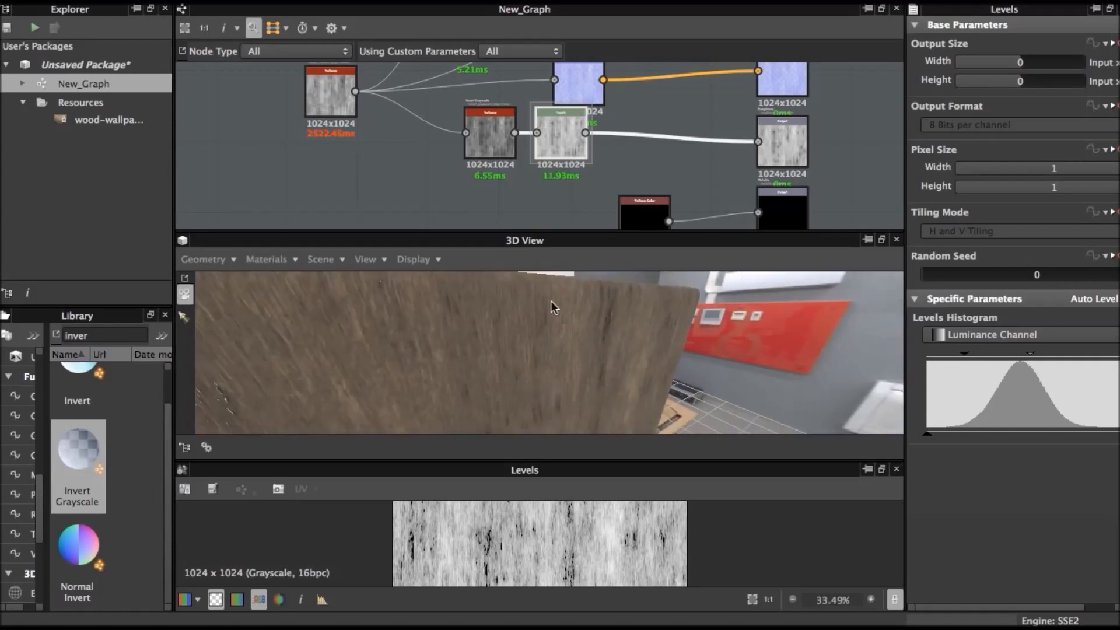
Step: Rearrange the graph, moving Levels down-left and Invert Grayscale below the source node
scroll(562, 170, "down", 1)
middle_click_drag(562, 170, 570, 150)
left_click_drag(509, 126, 470, 136)
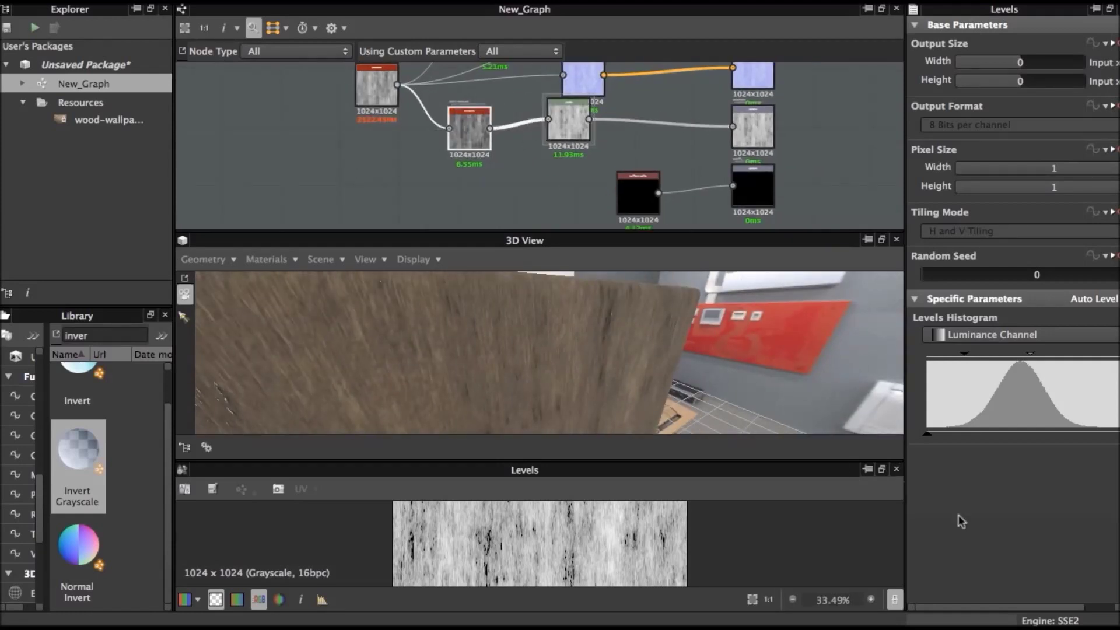
left_click_drag(573, 127, 537, 153)
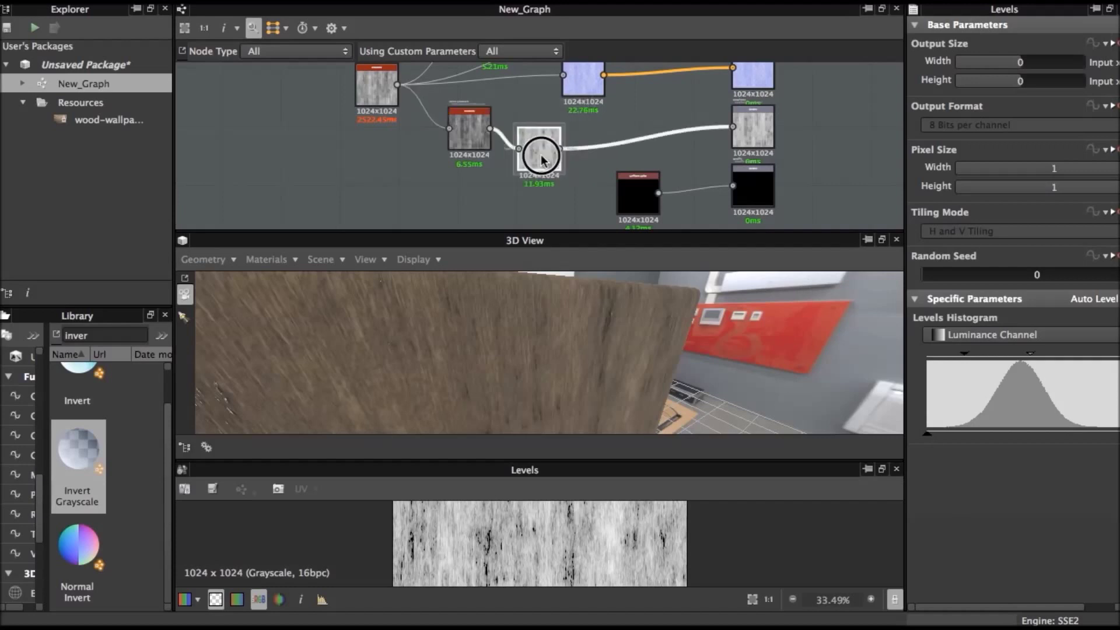
left_click_drag(463, 143, 469, 149)
Step: Wire the source grayscale node directly into Levels, bypassing Invert Grayscale
scroll(470, 149, "up", 1)
scroll(403, 105, "up", 1)
scroll(378, 131, "down", 2)
scroll(407, 114, "up", 1)
mouse_move(386, 105)
left_mouse_down()
mouse_move(515, 172)
mouse_move(384, 195)
left_mouse_up()
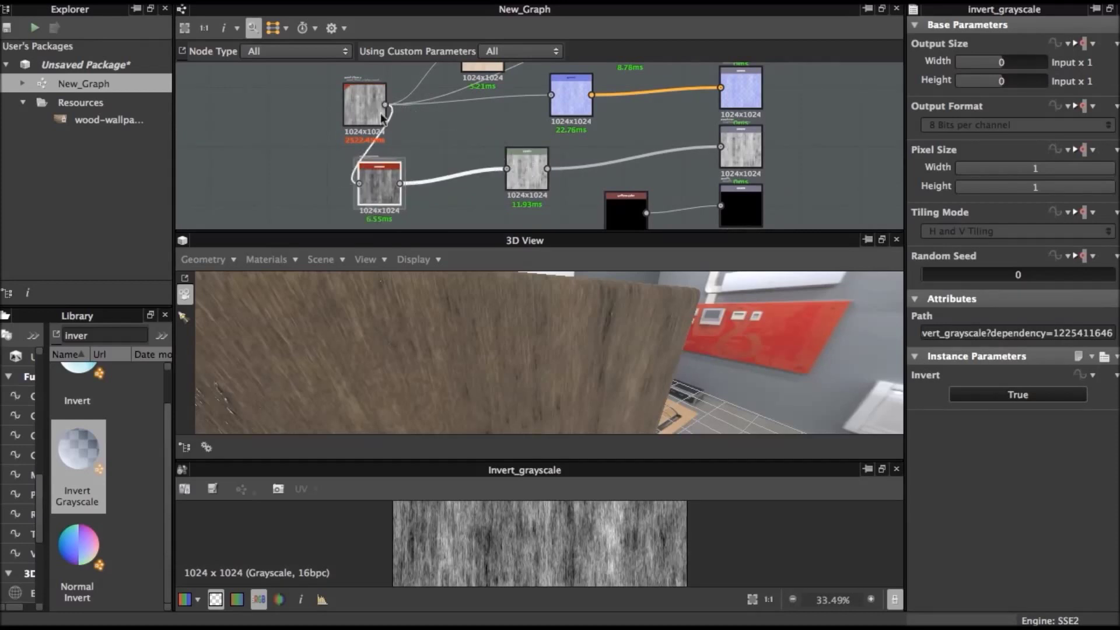
left_click_drag(385, 105, 507, 168)
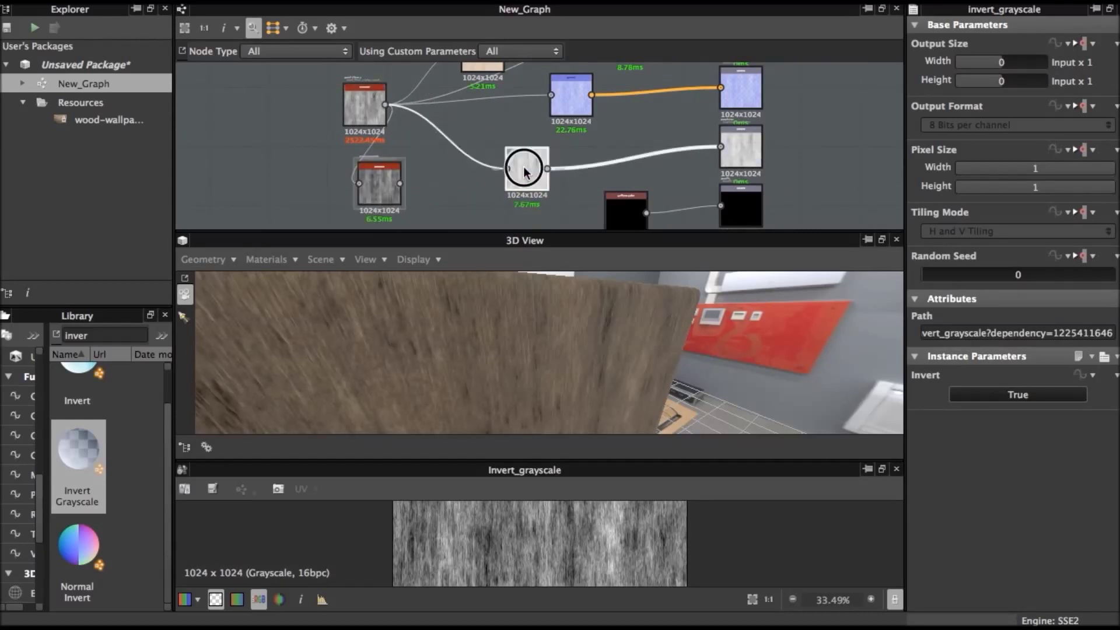
left_click(525, 170)
left_click_drag(542, 350, 572, 399)
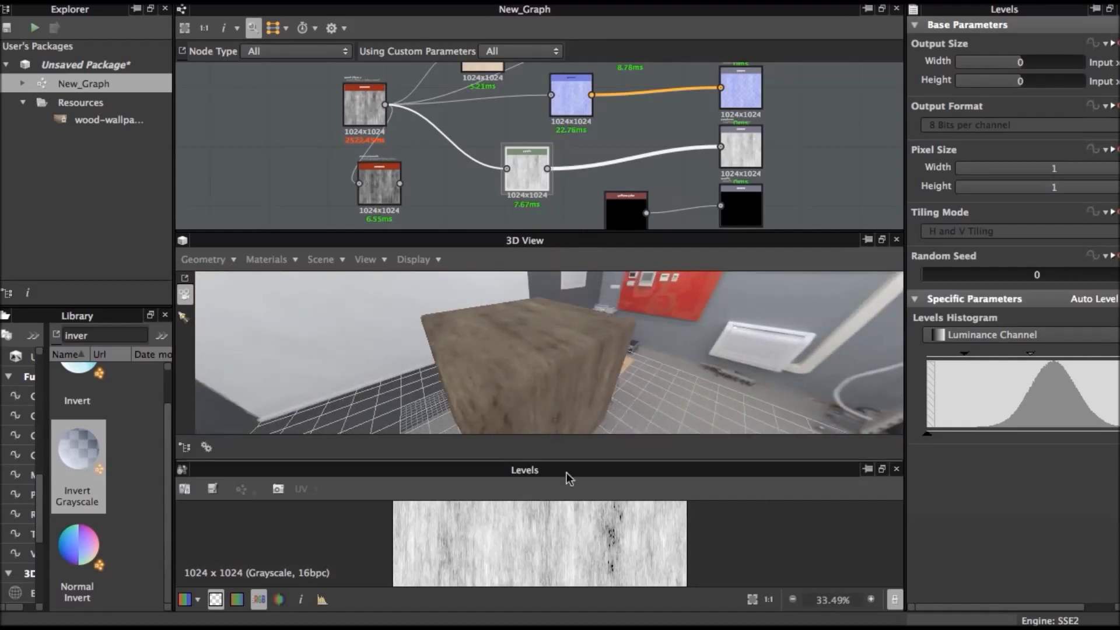
Step: Restore the default window layout and orbit around the wooden cube
left_click(73, 2)
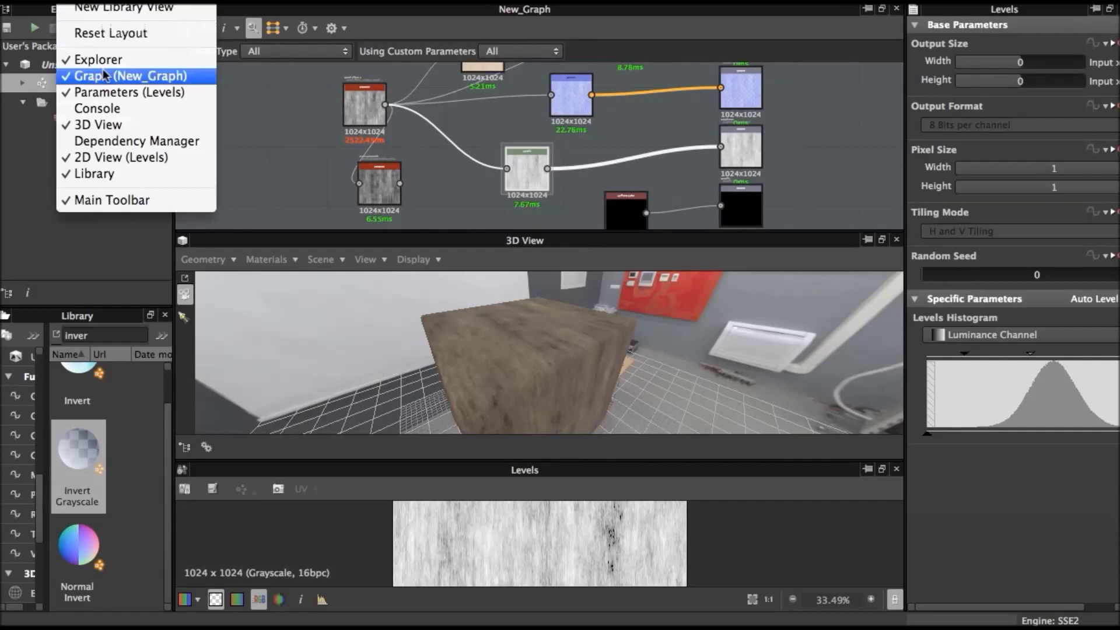
left_click(113, 33)
left_click(707, 388)
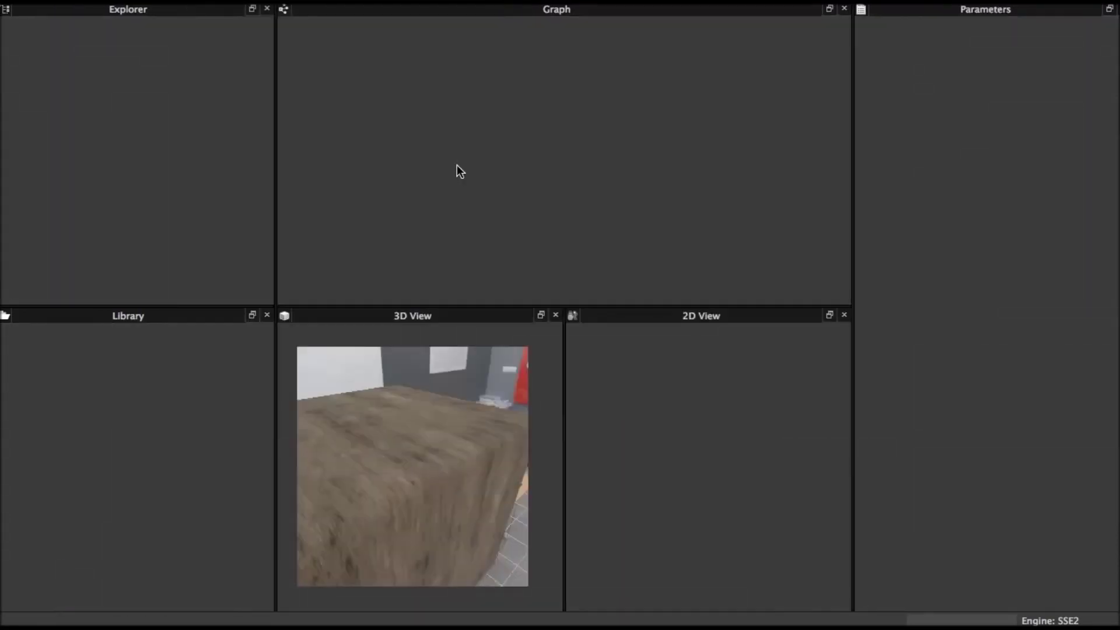
left_click_drag(457, 440, 418, 410)
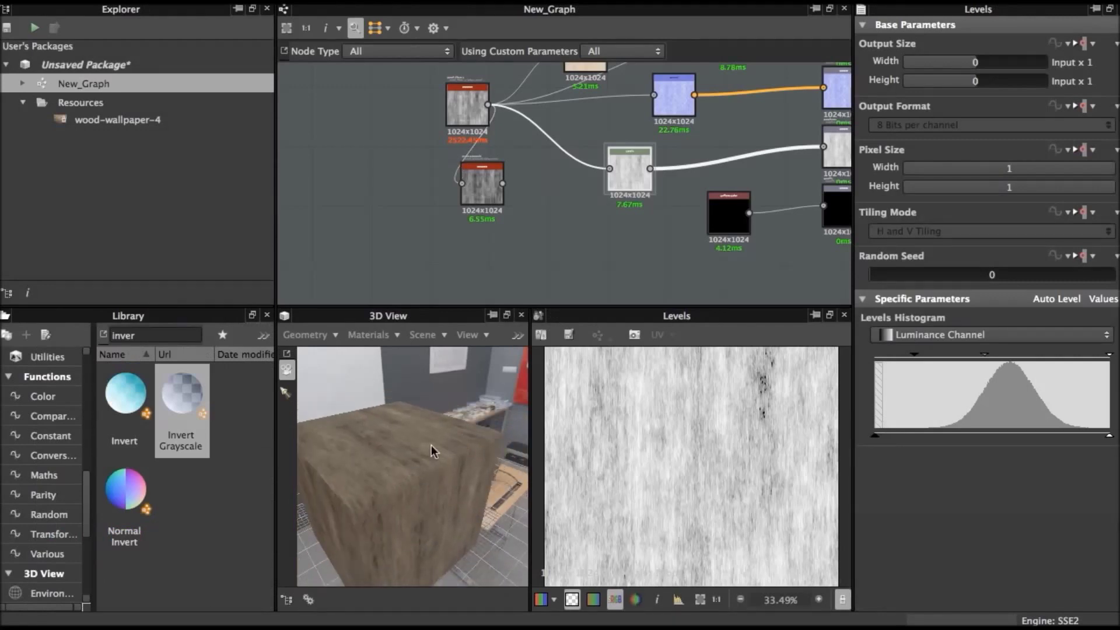
mouse_move(418, 410)
left_mouse_down()
mouse_move(464, 482)
mouse_move(371, 453)
mouse_move(362, 425)
left_mouse_up()
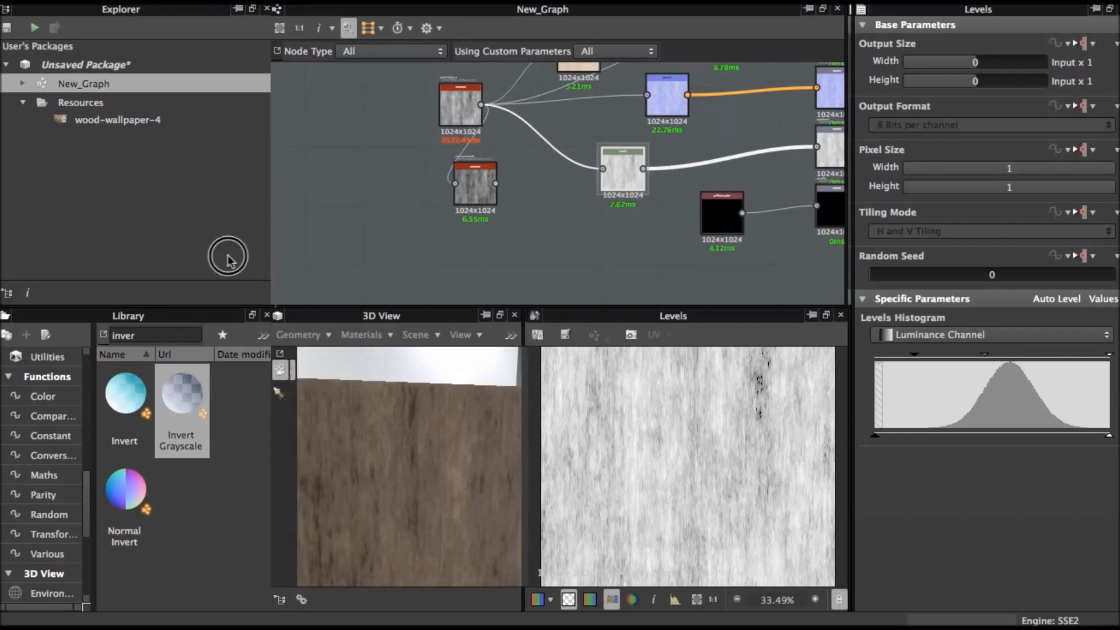
Step: Resize the panels, toggle the 3D view's bounding box and hide its floor grid
left_click_drag(274, 269, 60, 243)
mouse_move(471, 445)
left_mouse_down()
mouse_move(530, 445)
mouse_move(396, 446)
mouse_move(377, 521)
mouse_move(370, 497)
left_mouse_up()
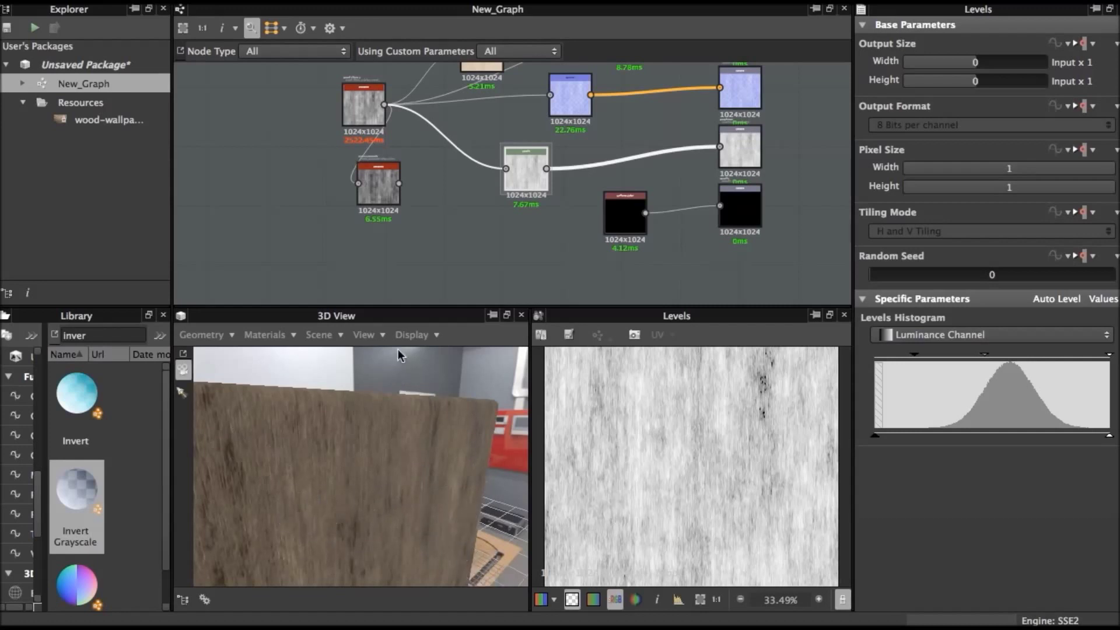
left_click(415, 338)
left_click(412, 425)
left_click(437, 334)
left_click(422, 386)
mouse_move(412, 488)
left_mouse_down()
mouse_move(423, 486)
mouse_move(325, 513)
mouse_move(432, 449)
left_mouse_up()
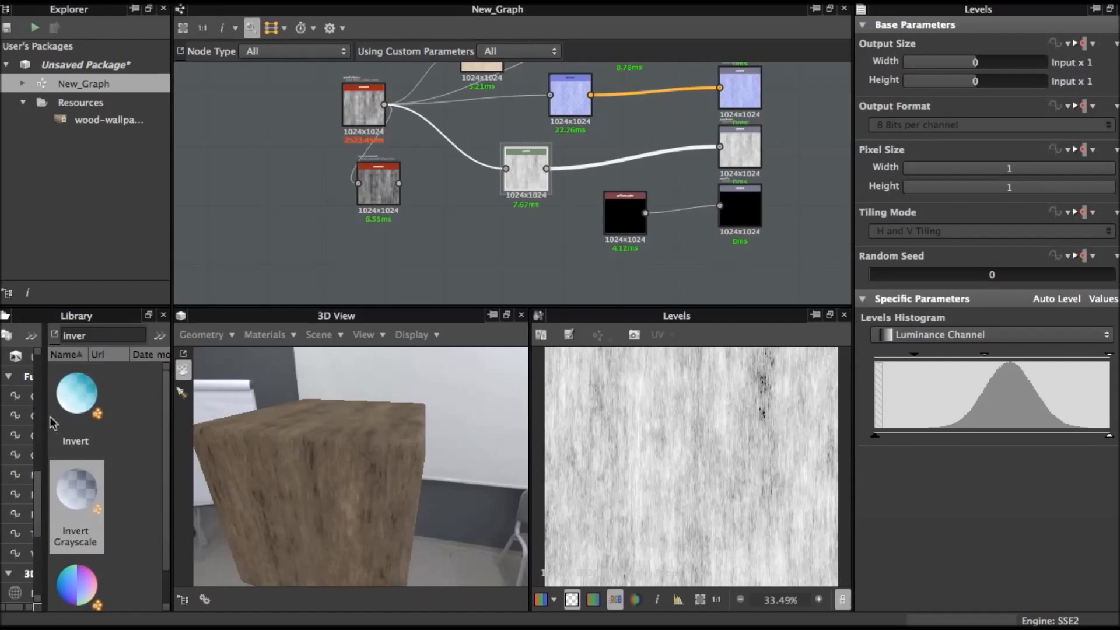
left_click_drag(172, 419, 353, 419)
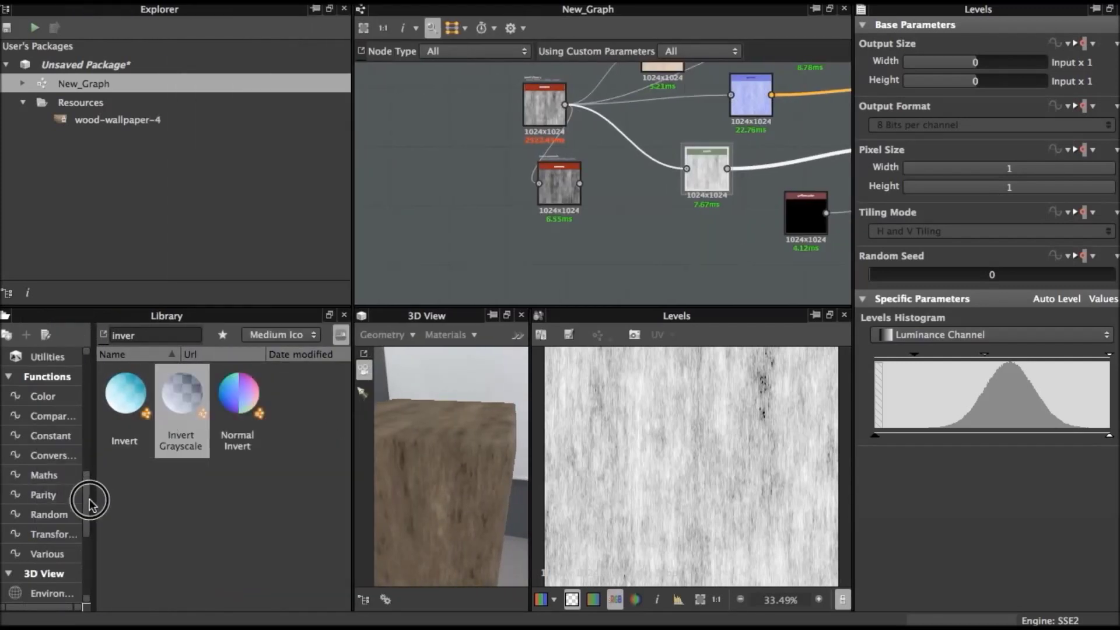
Step: Apply the bonifacio street environment map to the 3D preview
left_click(55, 593)
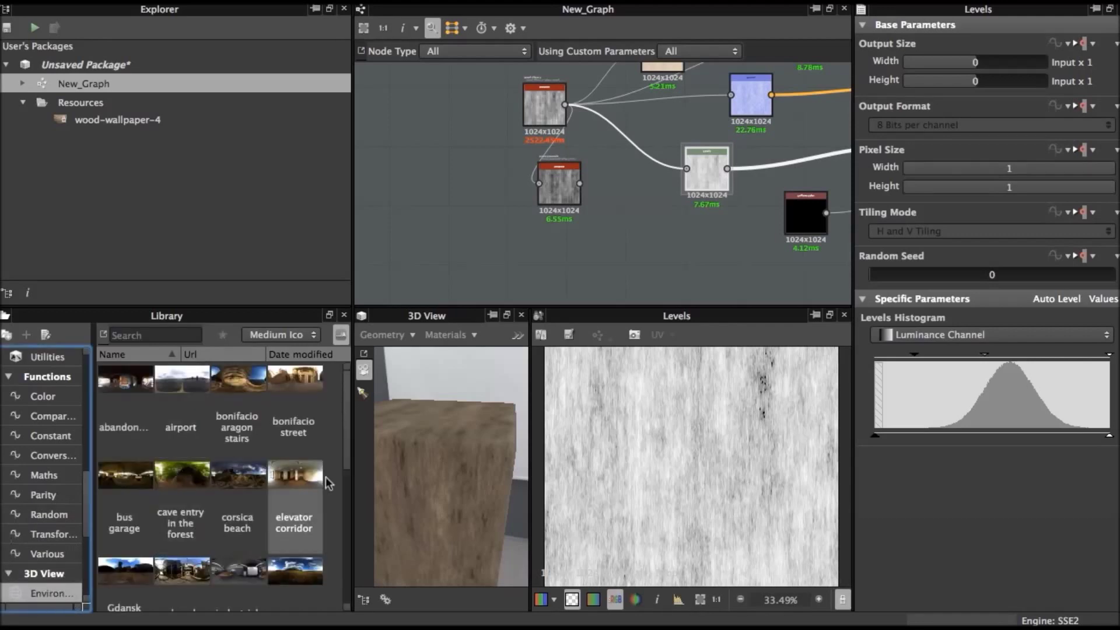
left_click_drag(345, 445, 341, 392)
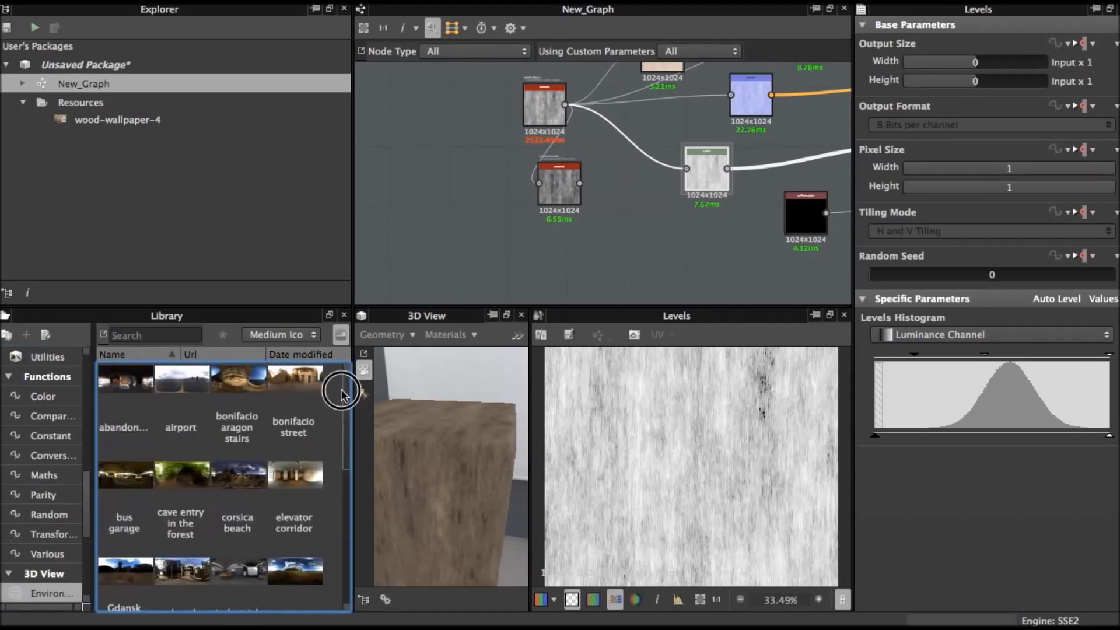
left_click(268, 374)
left_click_drag(276, 384, 425, 404)
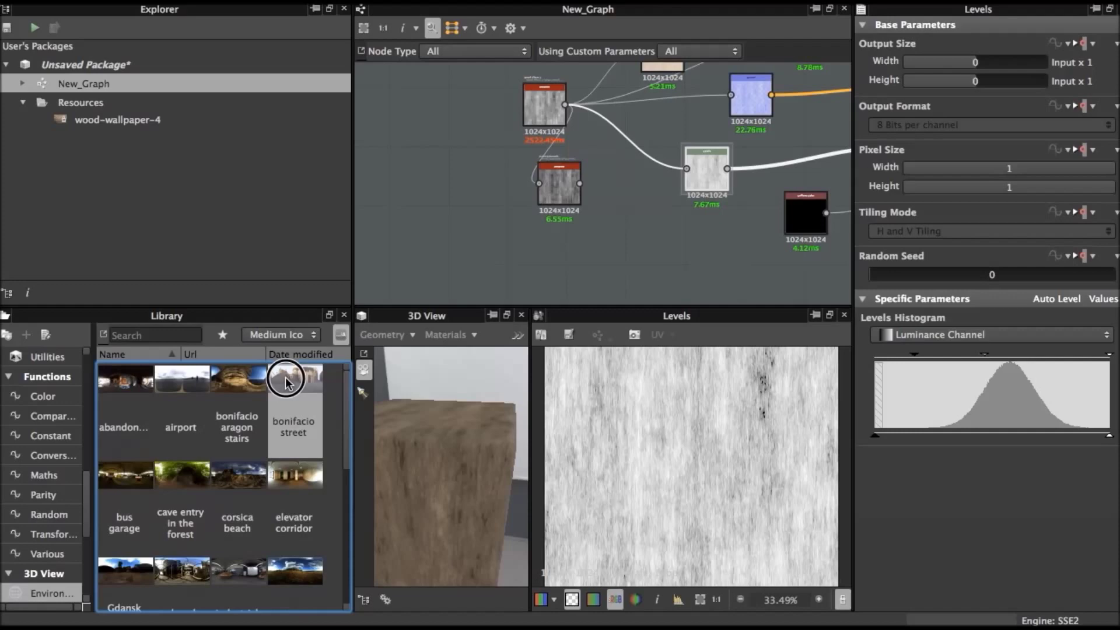
Step: Narrow the Explorer and Library column, widen the 3D preview and orbit close to the cube
left_click(353, 239)
left_click_drag(353, 240, 175, 238)
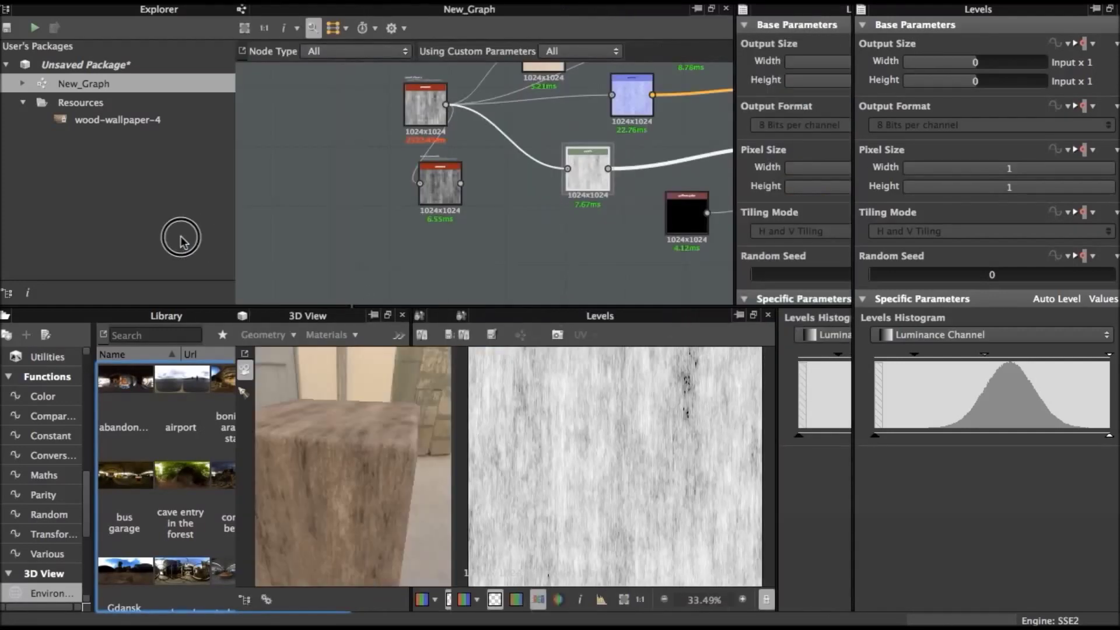
left_click_drag(412, 416, 707, 424)
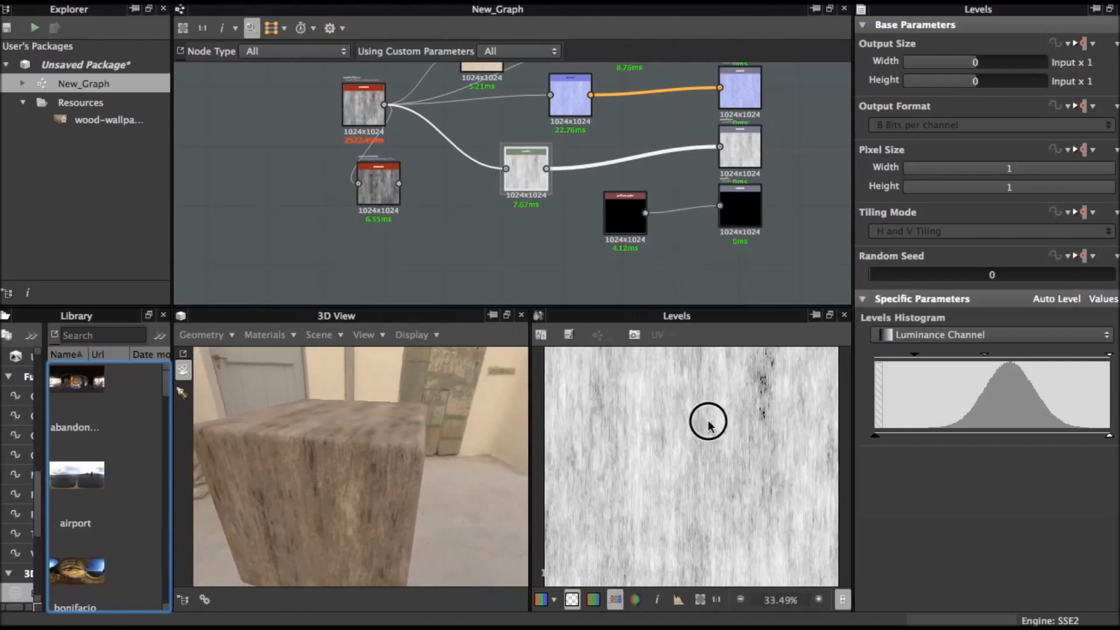
mouse_move(470, 482)
left_mouse_down()
mouse_move(393, 513)
mouse_move(474, 535)
mouse_move(470, 474)
mouse_move(469, 491)
mouse_move(450, 430)
mouse_move(480, 450)
mouse_move(473, 500)
mouse_move(348, 585)
mouse_move(369, 460)
mouse_move(268, 370)
mouse_move(424, 508)
left_mouse_up()
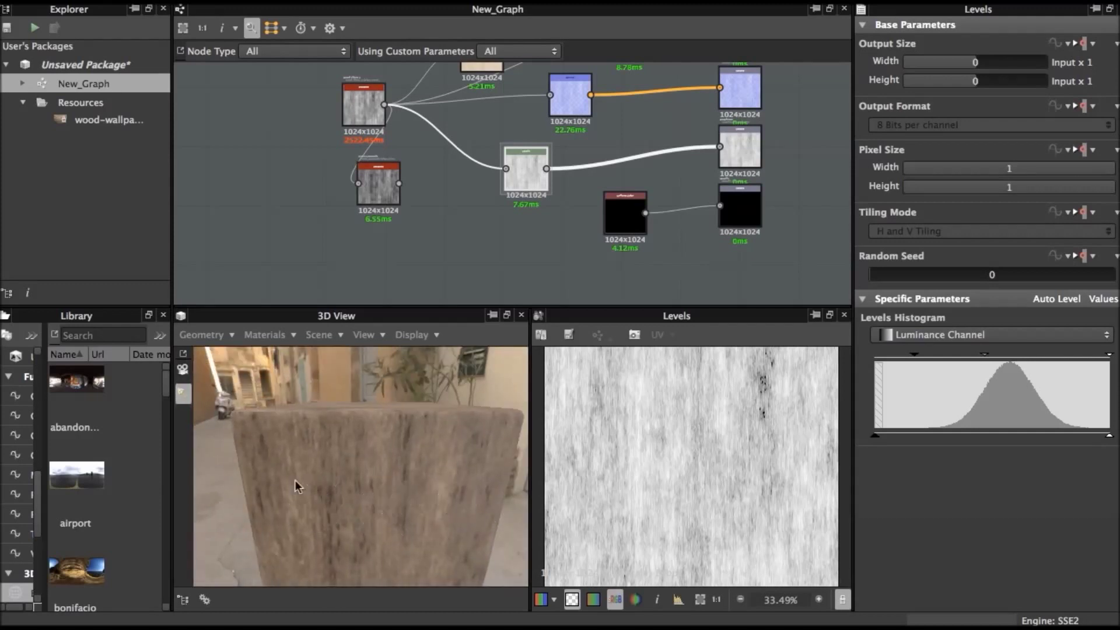
scroll(303, 500, "up", 5)
Step: Reset the 3D scene lights and view the cube from lower and closer
mouse_move(303, 502)
left_mouse_down()
mouse_move(320, 457)
mouse_move(375, 491)
mouse_move(379, 478)
left_mouse_up()
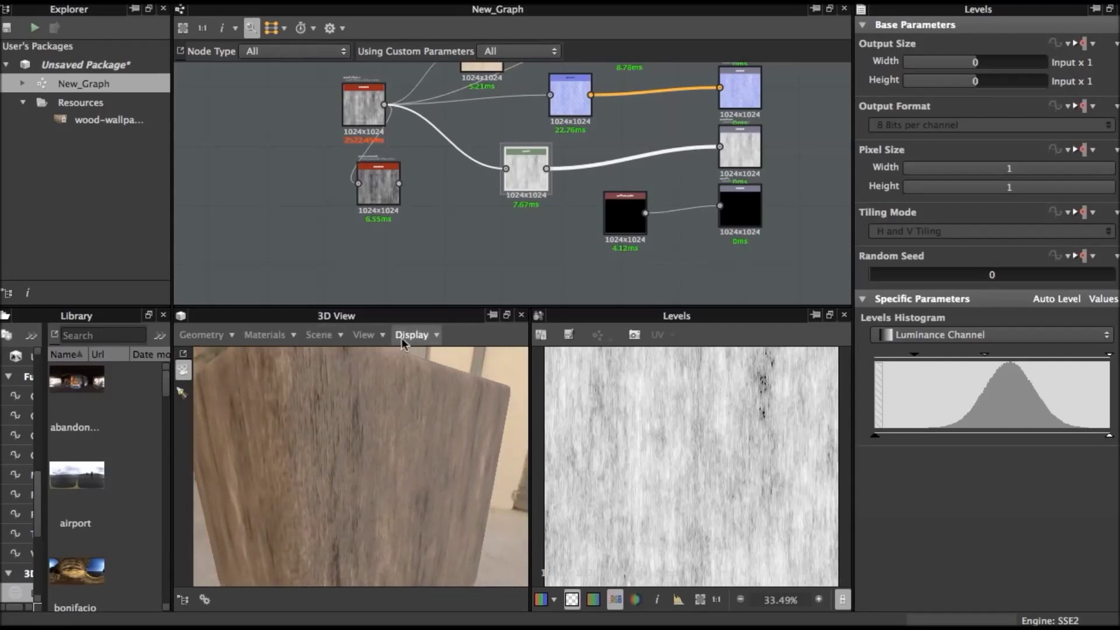
left_click(284, 334)
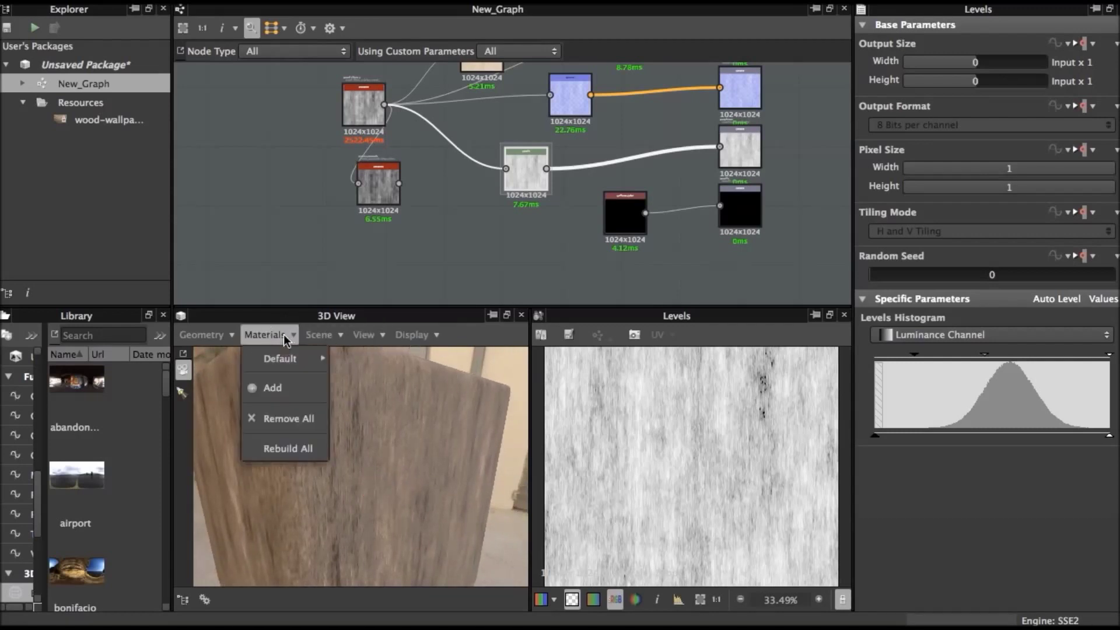
left_click(326, 335)
left_click(372, 406)
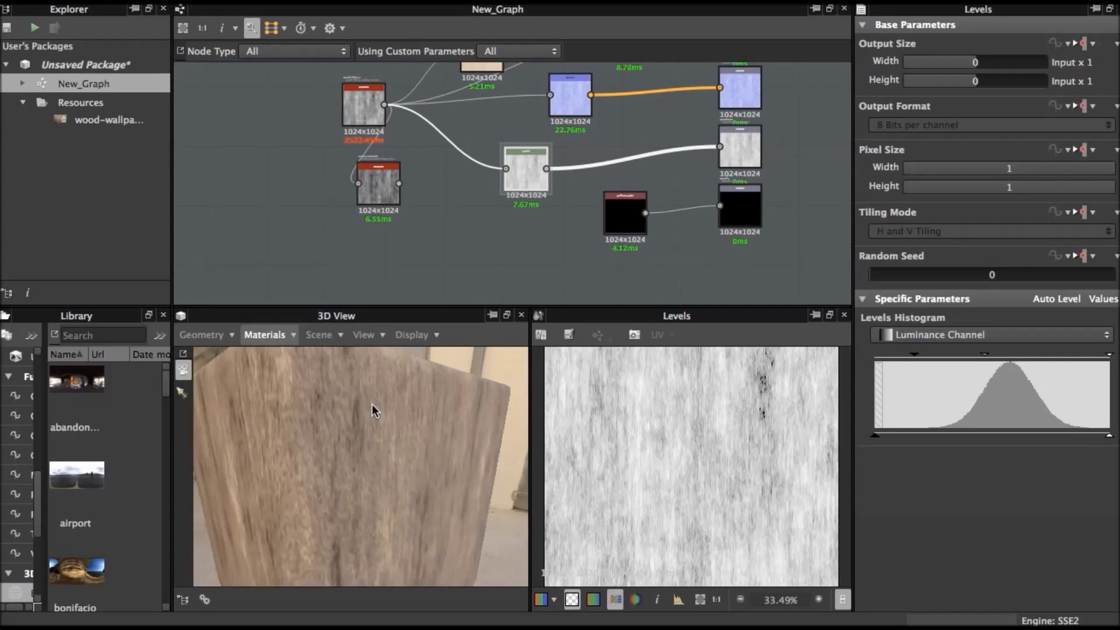
left_click_drag(380, 453, 405, 486)
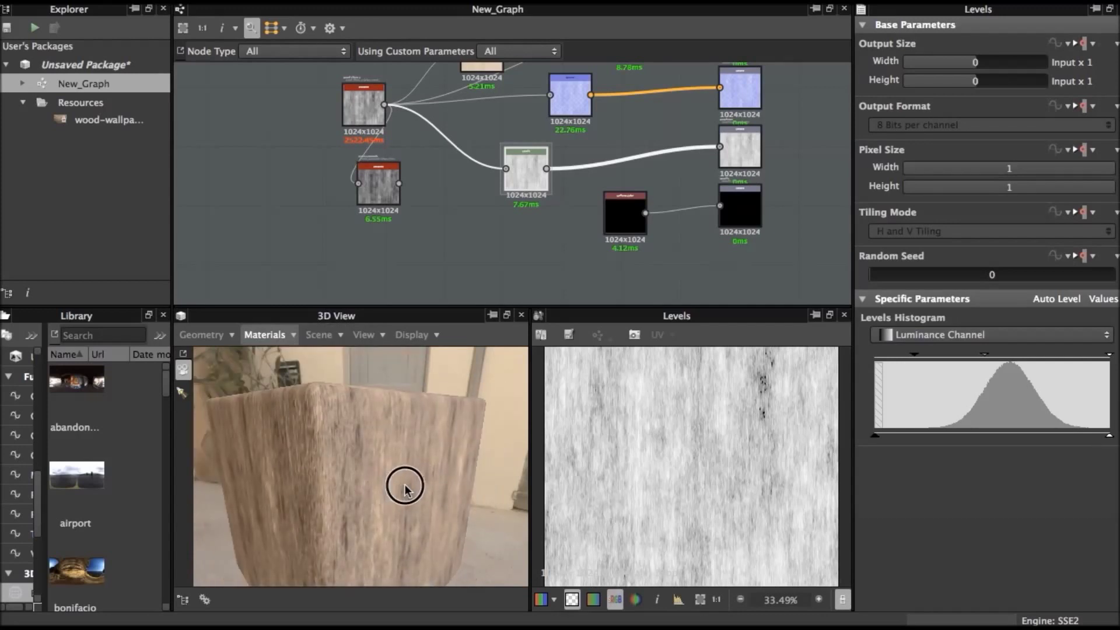
left_click_drag(405, 490, 387, 420)
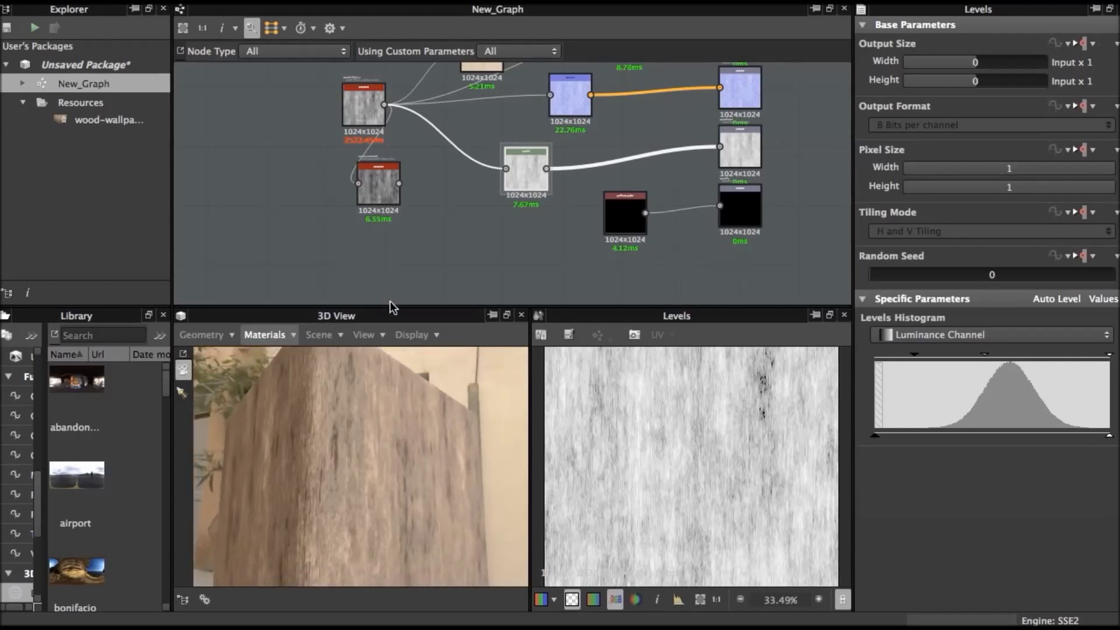
Step: Select the Invert Grayscale node and enlarge the 3D preview and 2D view
left_click(386, 194)
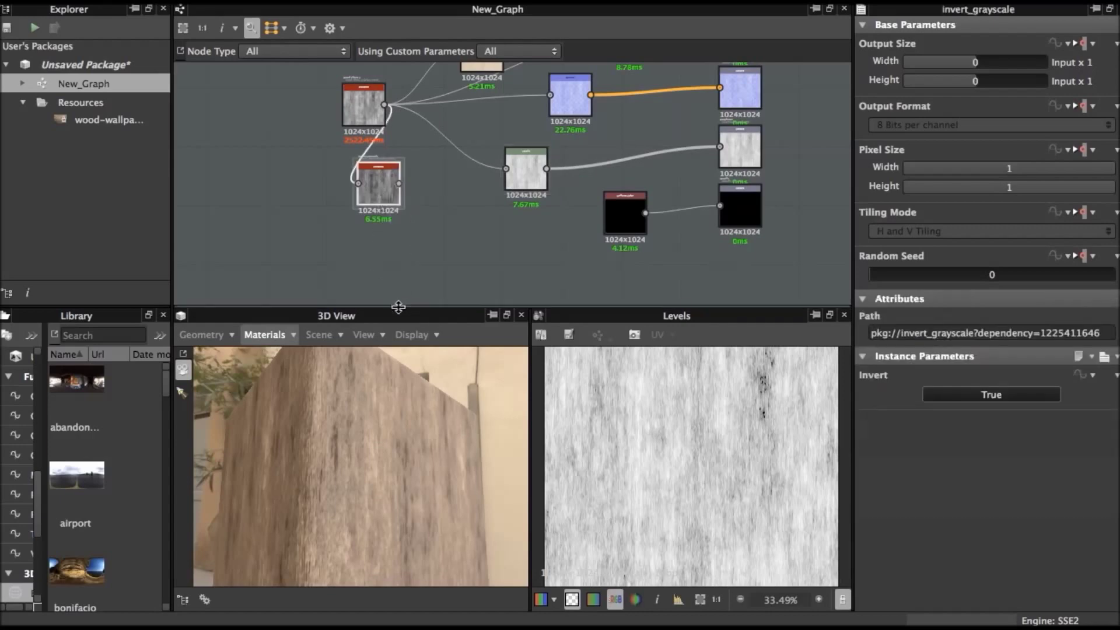
left_click_drag(399, 307, 405, 150)
mouse_move(424, 263)
left_mouse_down()
mouse_move(457, 481)
mouse_move(365, 489)
mouse_move(380, 544)
mouse_move(345, 449)
mouse_move(369, 484)
mouse_move(313, 443)
mouse_move(467, 237)
left_mouse_up()
scroll(368, 483, "up", 3)
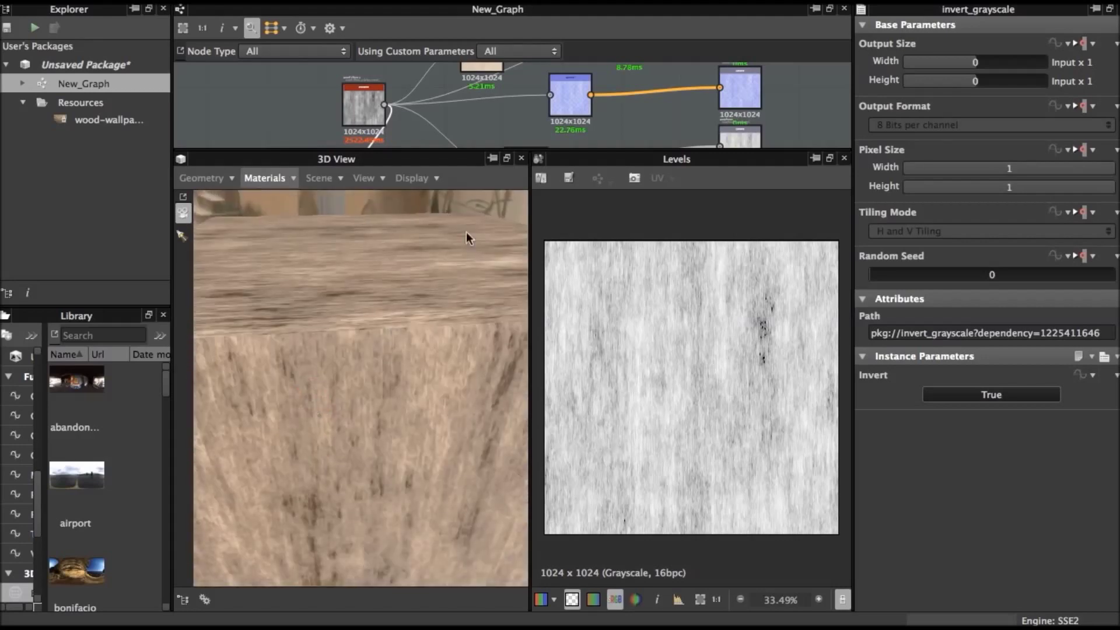
Step: Preview the Normal node's map and enlarge the node graph again
double_click(580, 107)
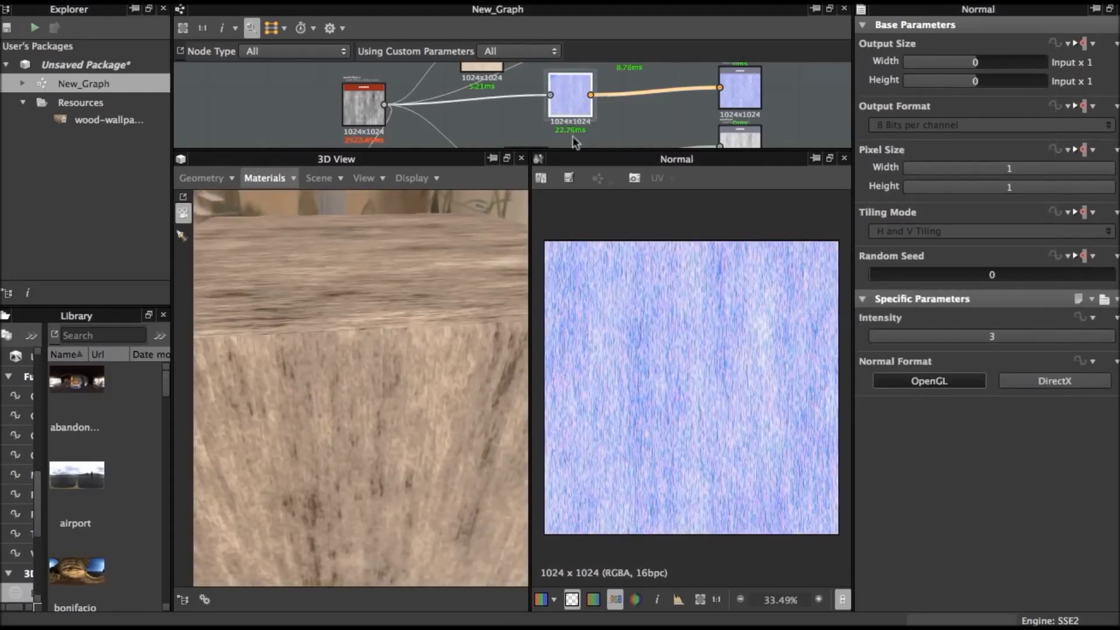
left_click(586, 147)
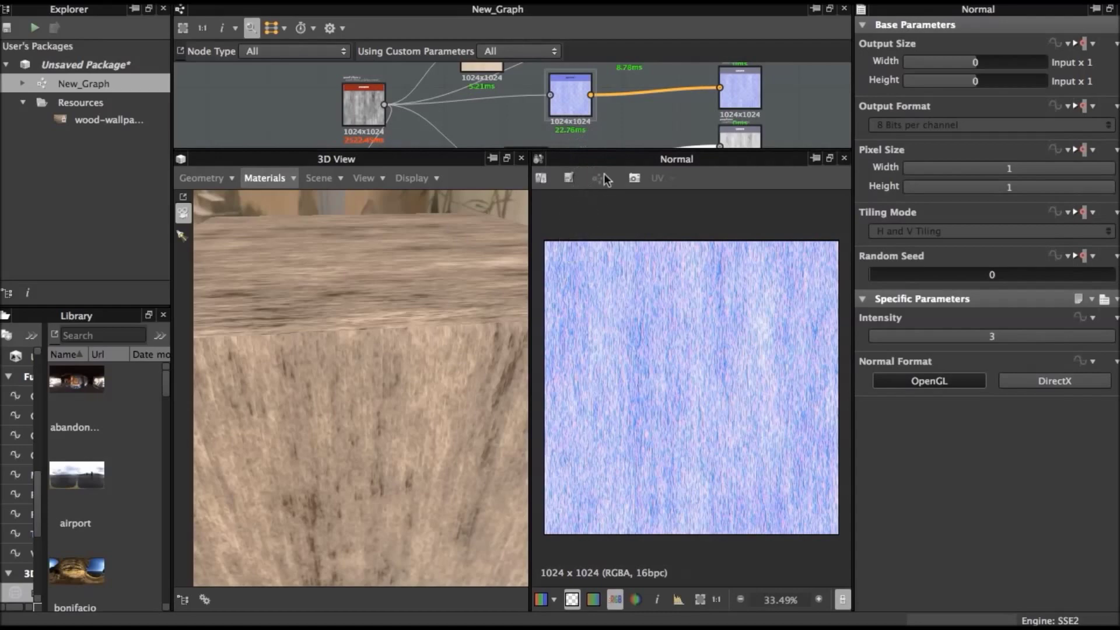
left_click_drag(601, 151, 602, 328)
scroll(561, 237, "up", 3)
scroll(561, 237, "up", 2)
scroll(561, 237, "up", 3)
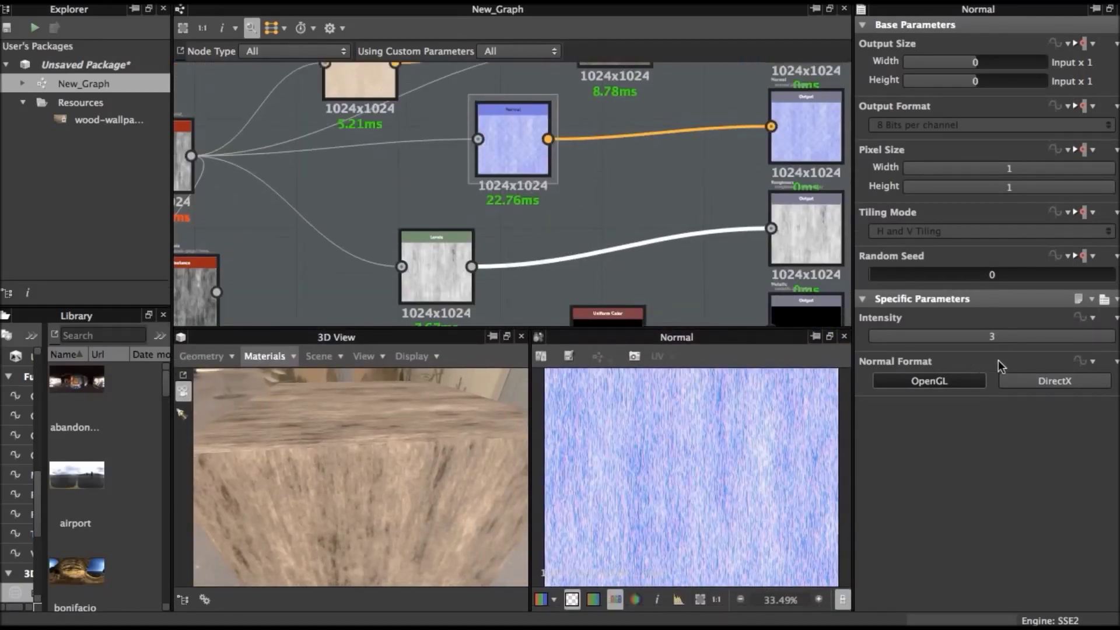
Step: Show the Roughness output map in the 2D view and orbit the cube
left_click(783, 137)
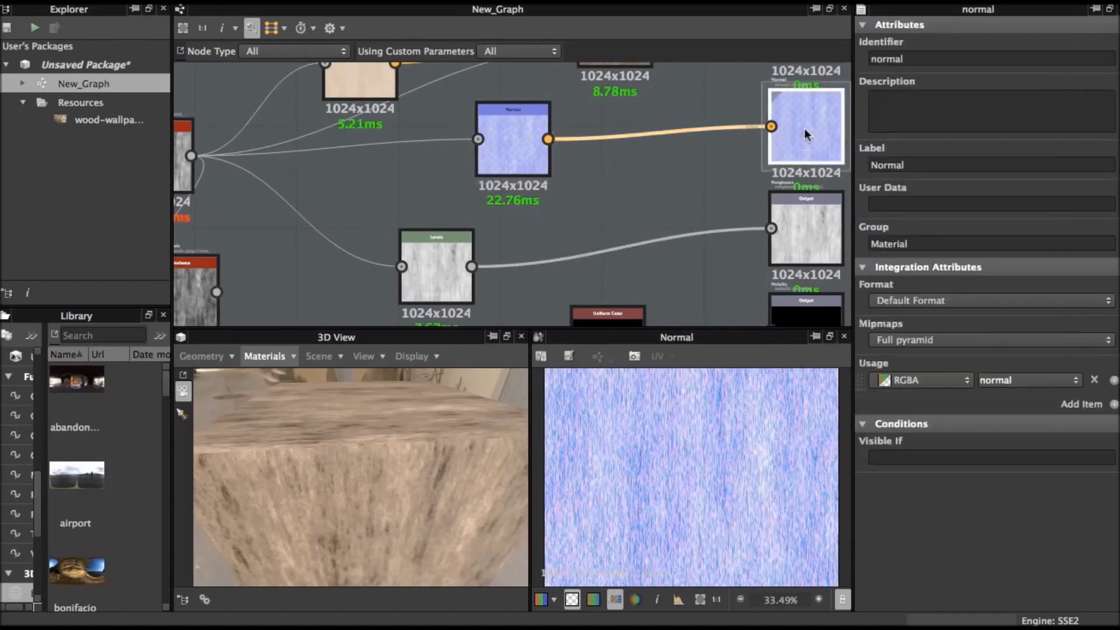
double_click(793, 218)
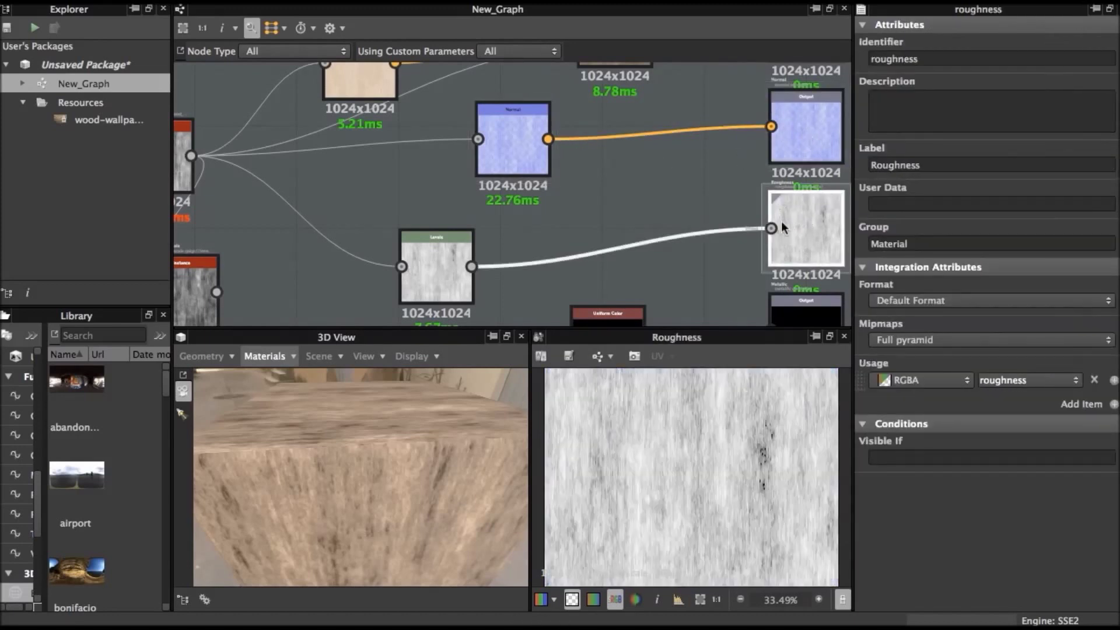
mouse_move(408, 429)
left_mouse_down()
mouse_move(422, 447)
mouse_move(396, 455)
left_mouse_up()
scroll(444, 152, "down", 3)
scroll(457, 215, "up", 2)
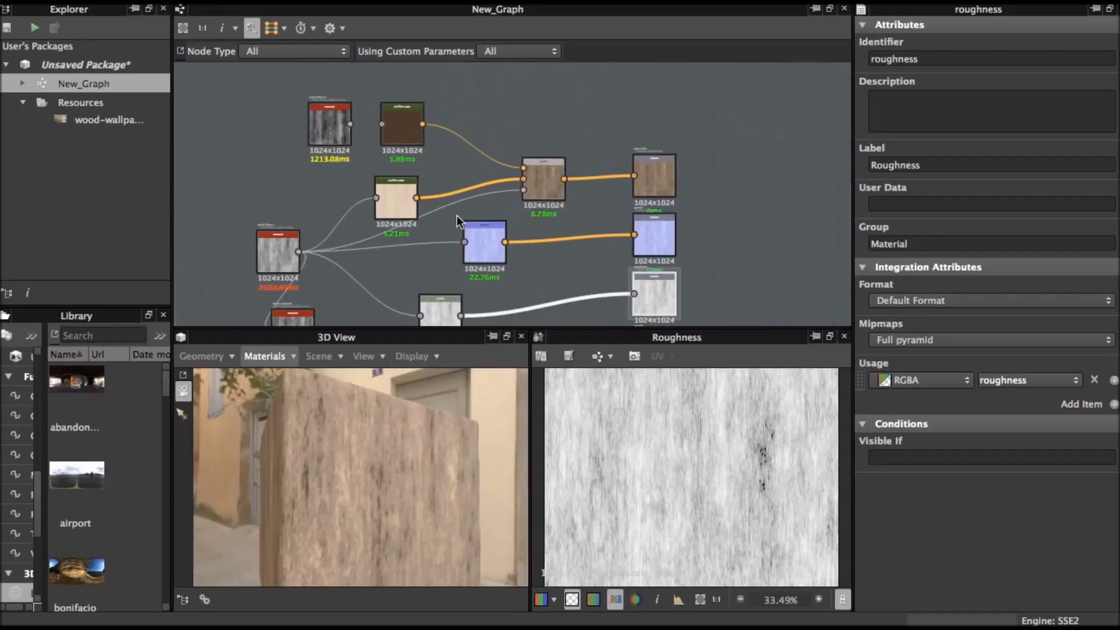
Step: Rearrange the colour nodes and feed the grey wood texture into the Gradient Map node
left_click_drag(404, 193, 413, 181)
left_click_drag(407, 127, 415, 105)
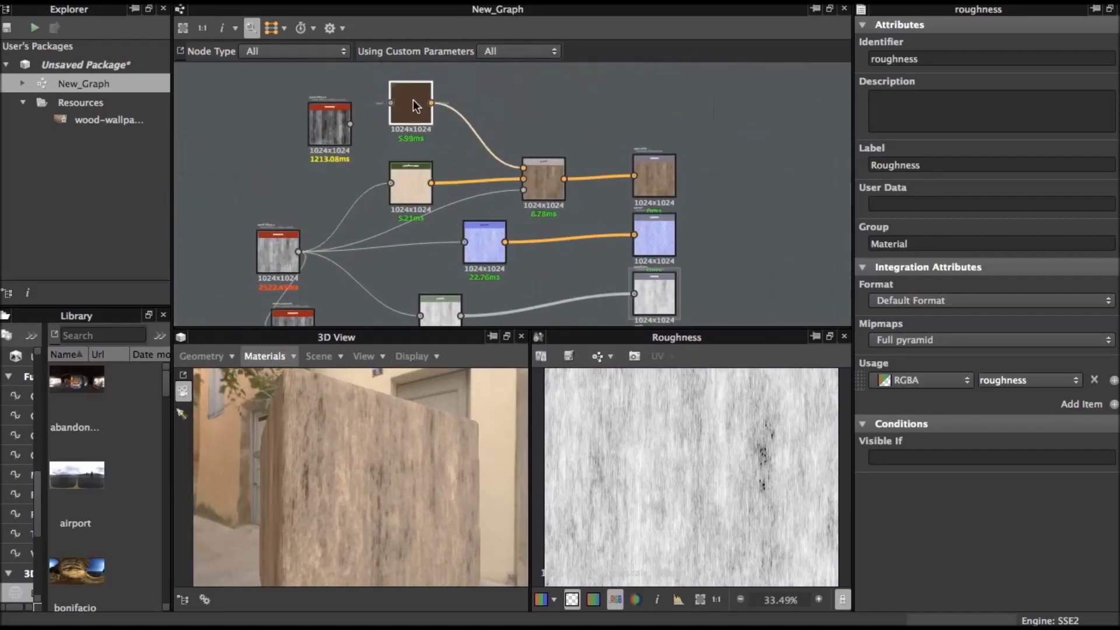
left_click_drag(360, 533, 375, 531)
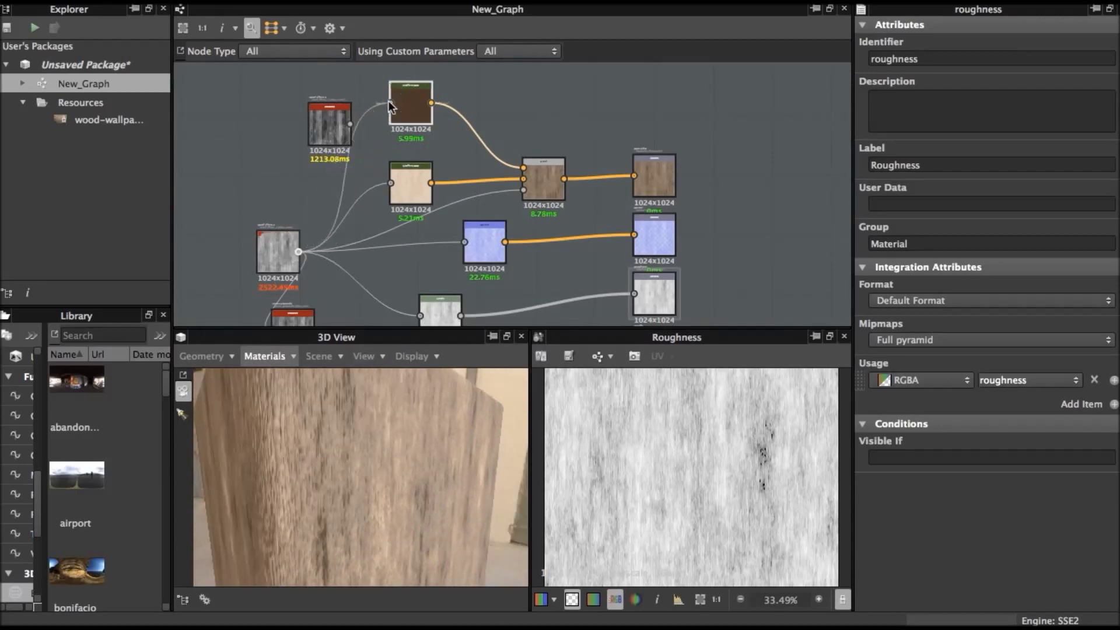
left_click_drag(298, 252, 390, 103)
left_click(358, 120)
left_click_drag(318, 135, 237, 118)
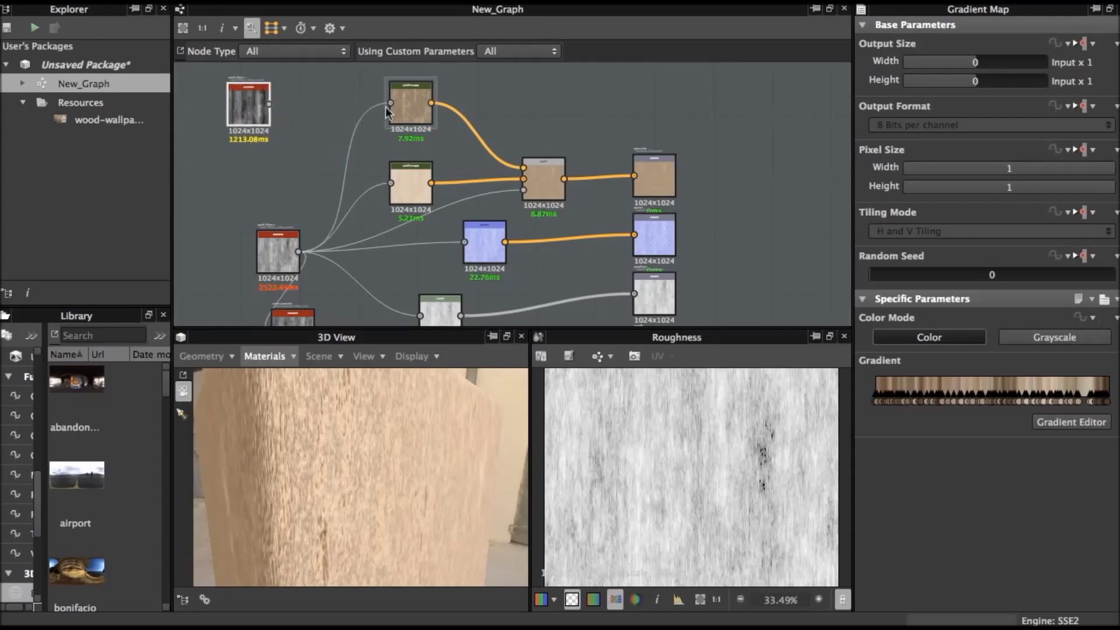
left_click_drag(362, 517, 388, 492)
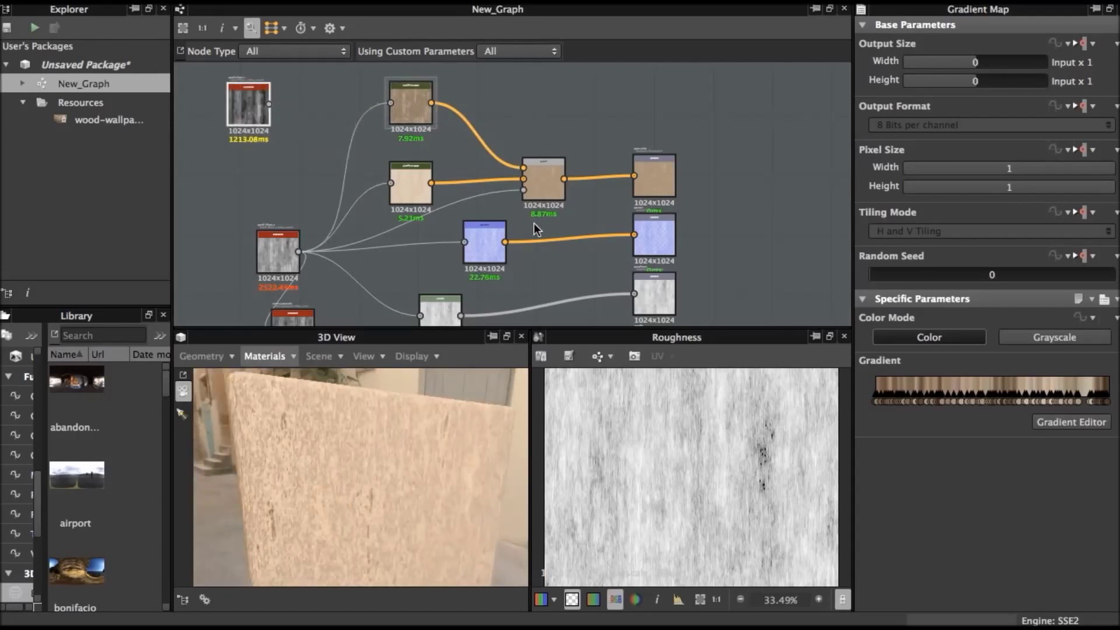
Step: Switch the wood Blend node briefly to Copy mode, then back to Multiply
left_click(526, 185)
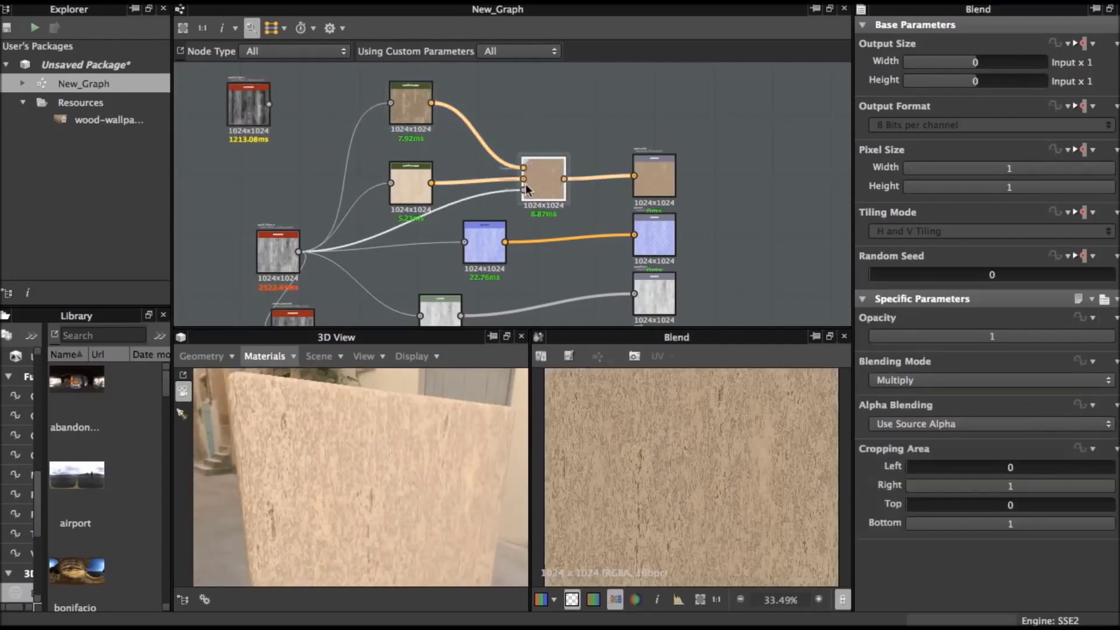
left_click(1107, 380)
left_click(1097, 353)
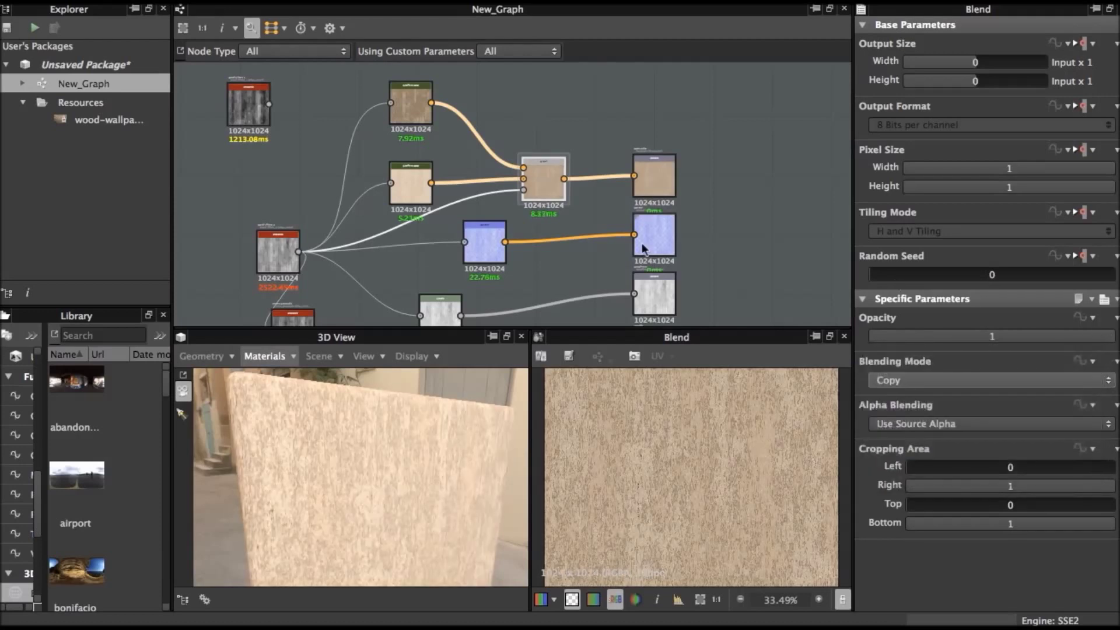
left_click(1080, 381)
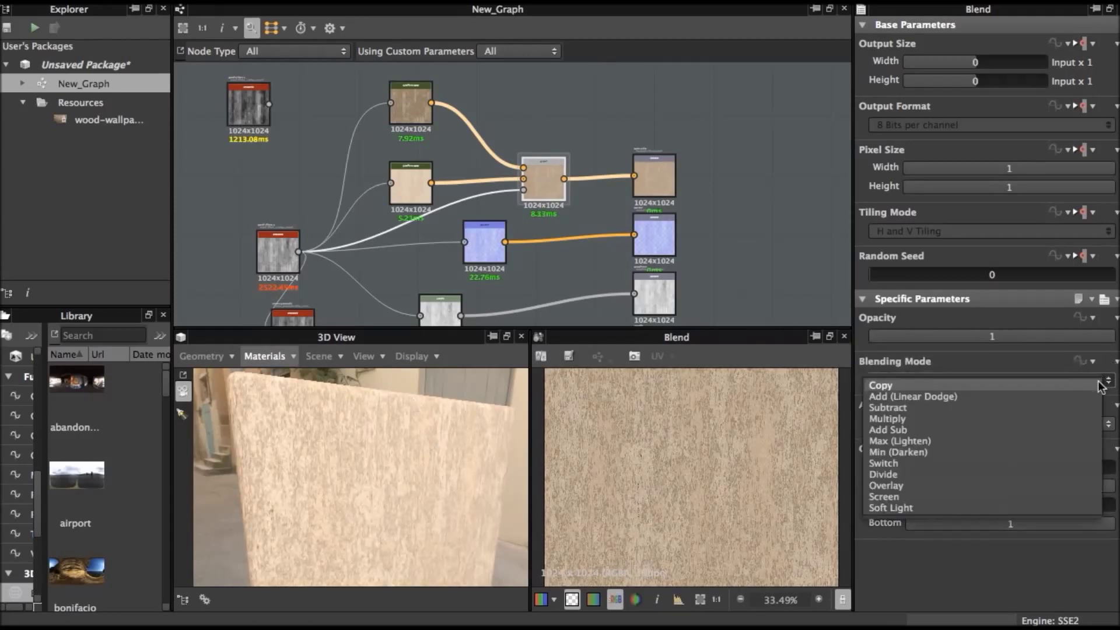
left_click(1076, 418)
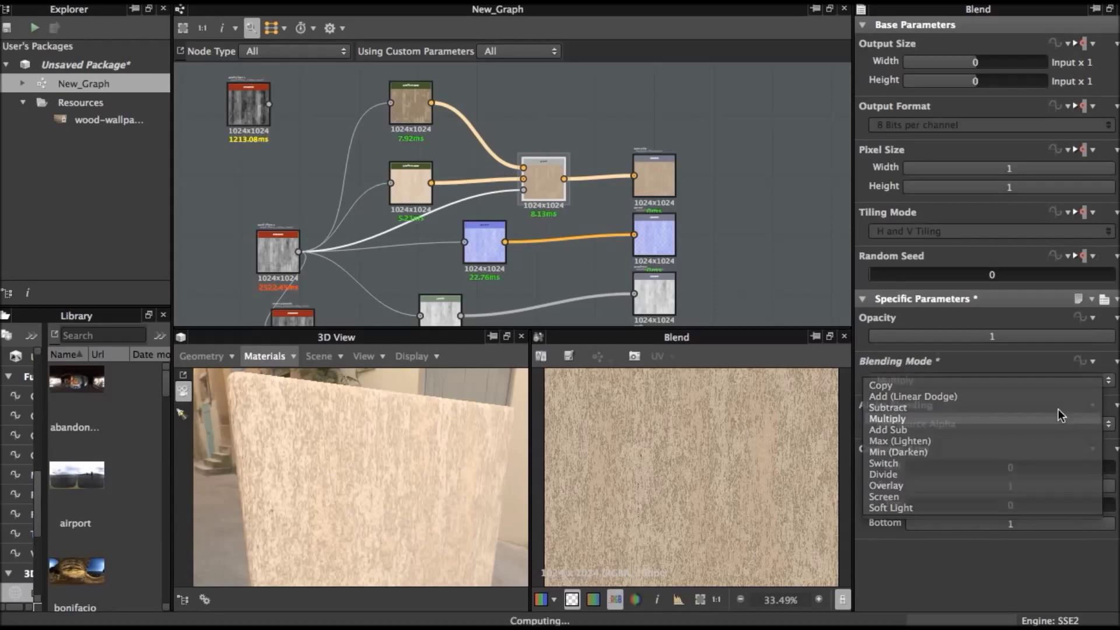
scroll(378, 168, "up", 2)
left_click(430, 89)
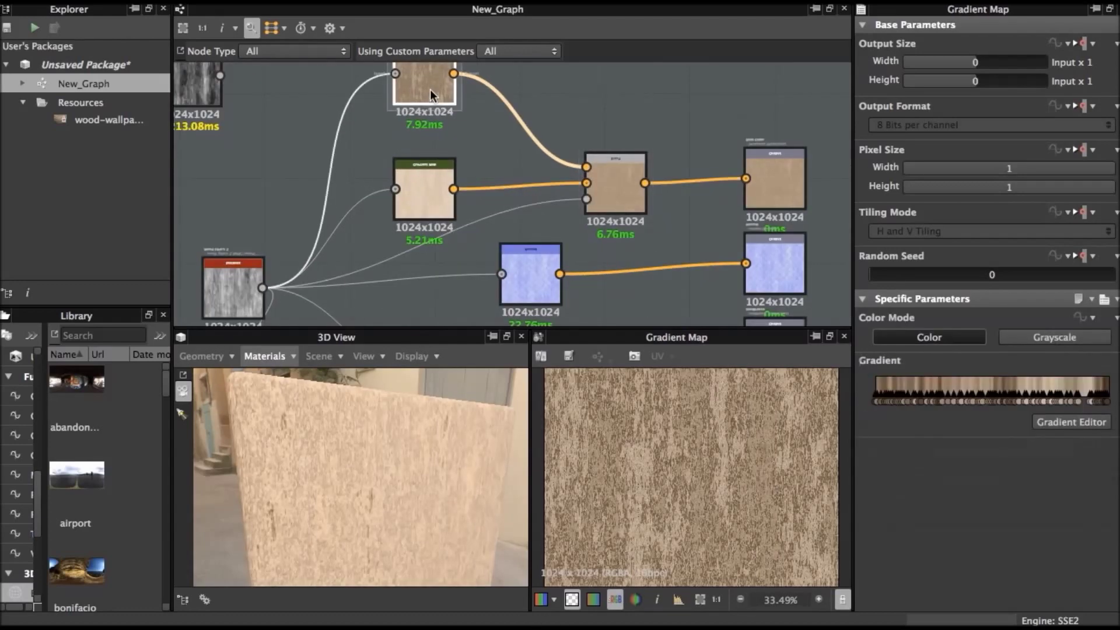
left_click(614, 200)
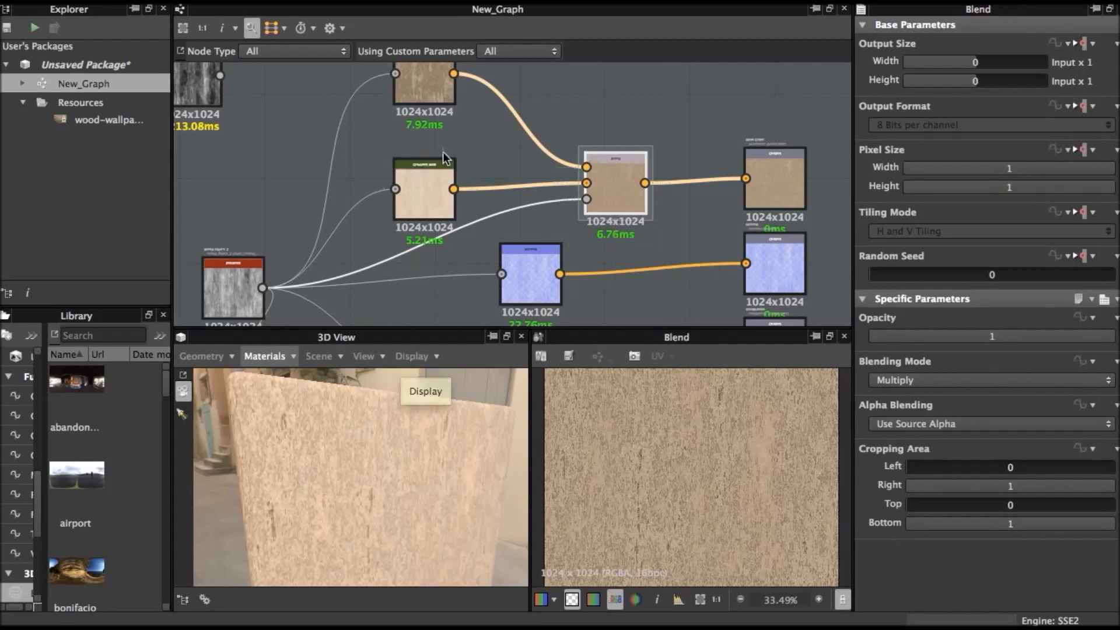
Step: Tidy the left nodes and delete the link into the Blend's third input
left_click_drag(213, 280, 178, 251)
middle_click_drag(178, 251, 307, 154)
right_click(312, 158)
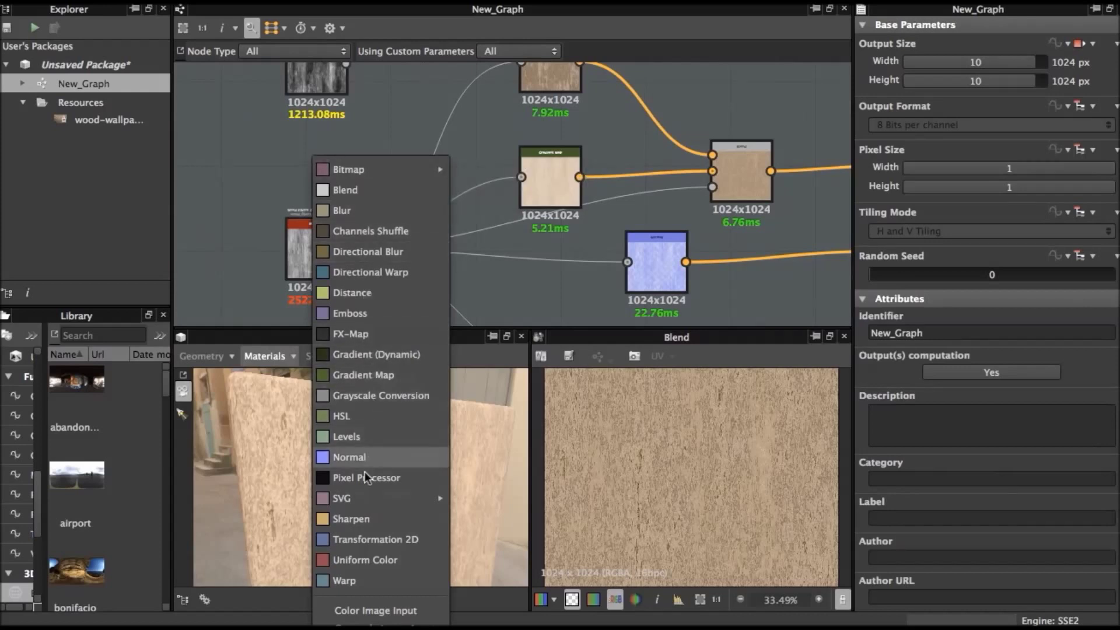
left_click(318, 248)
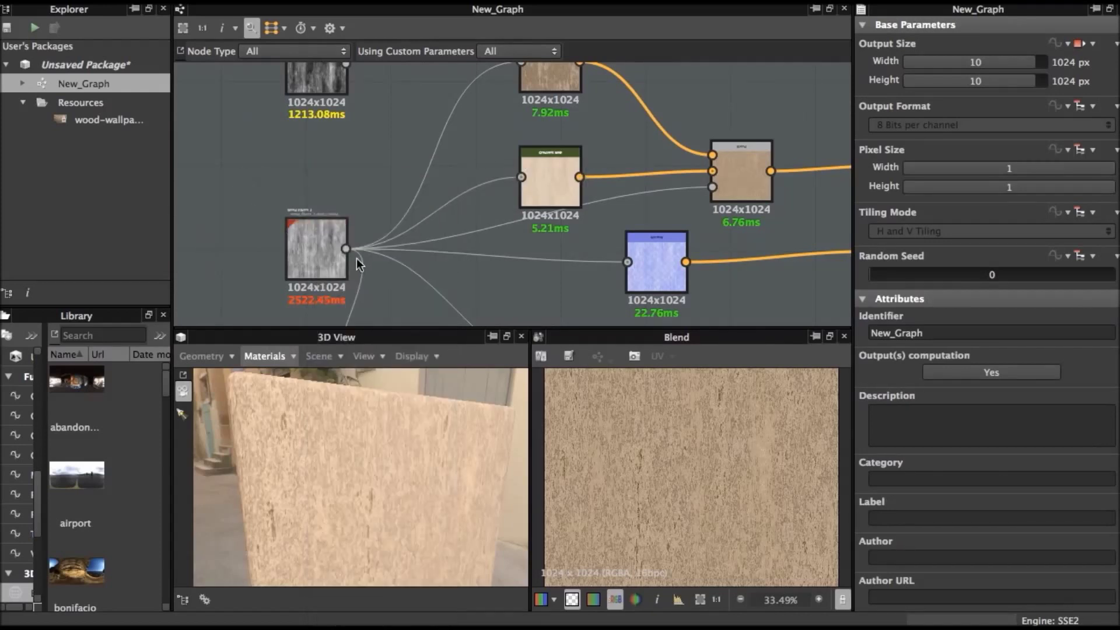
left_click(669, 187)
key("Delete")
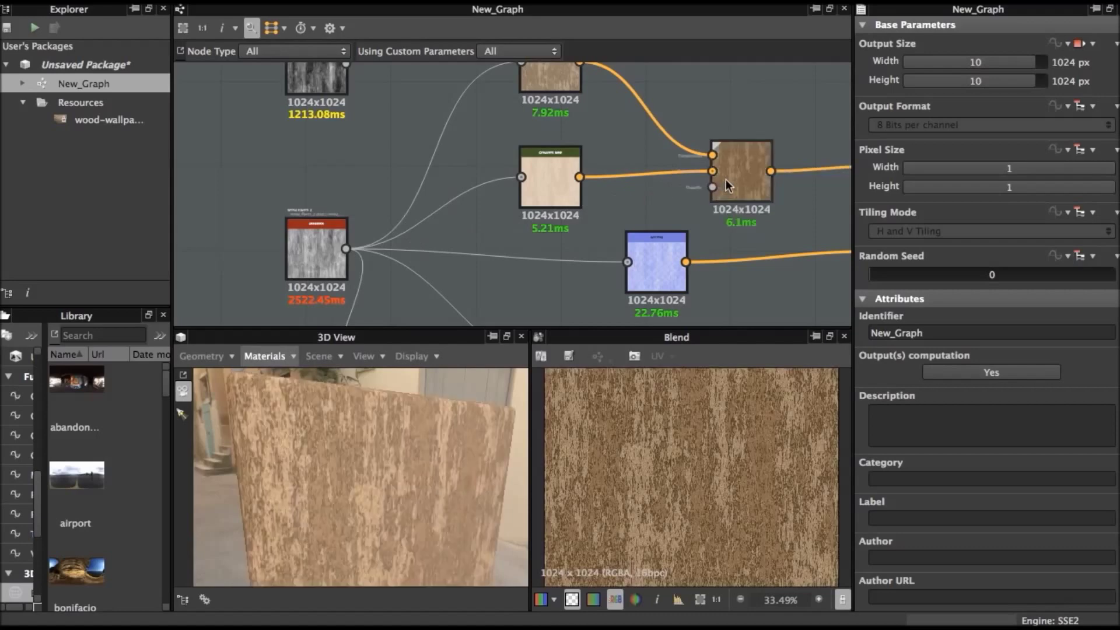
Step: Test Blend opacity 0.5 then 1, and connect the grey grain node to the third input
left_click(725, 180)
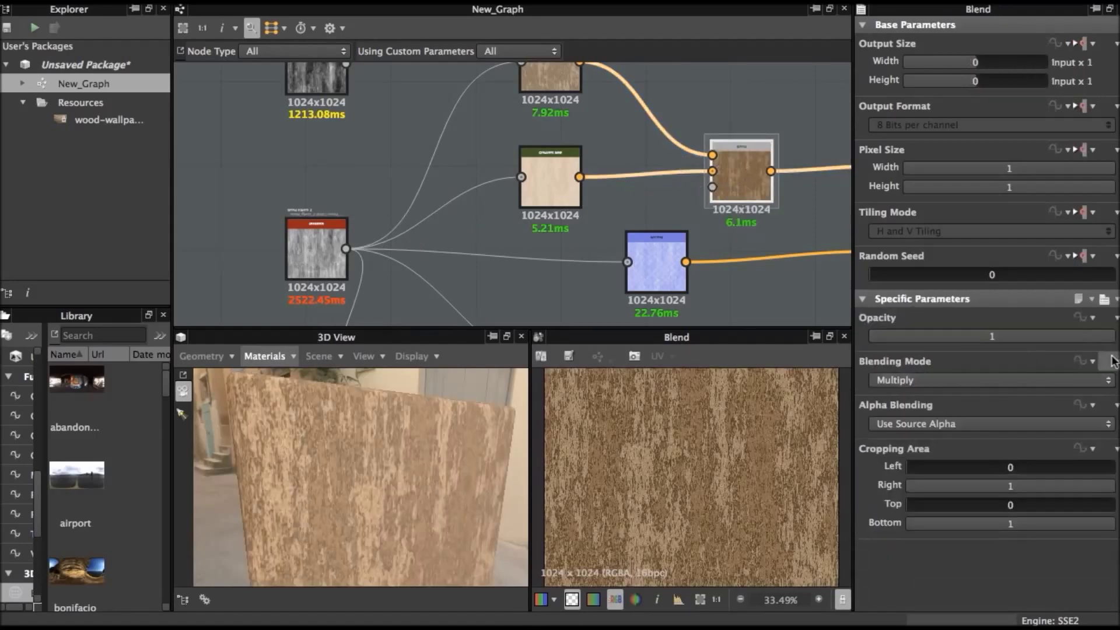
left_click(990, 336)
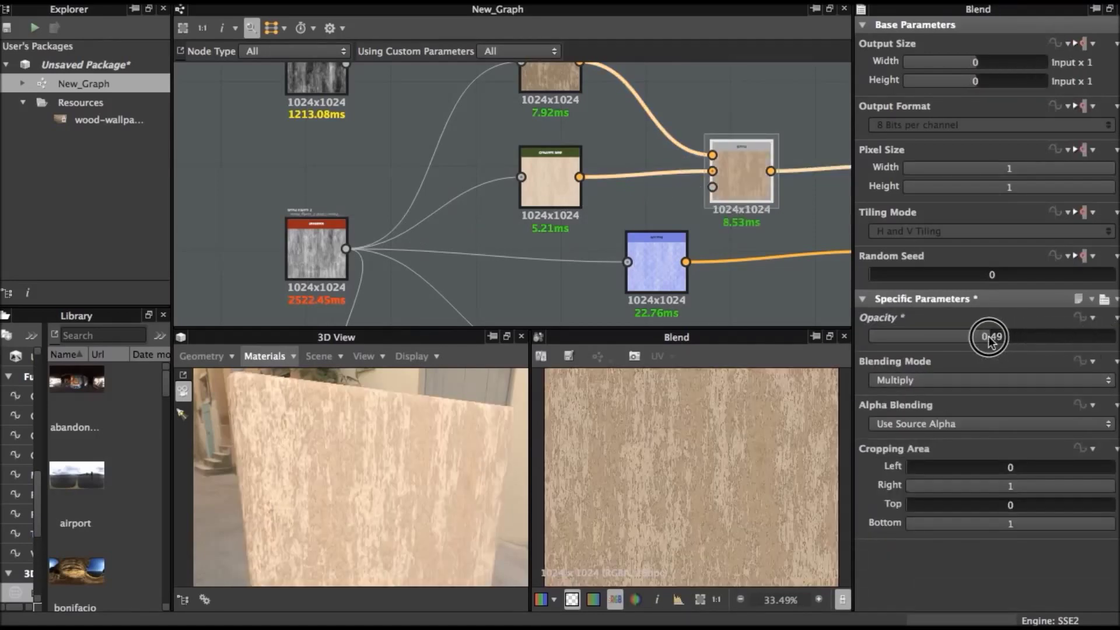
left_click_drag(1054, 338, 1115, 337)
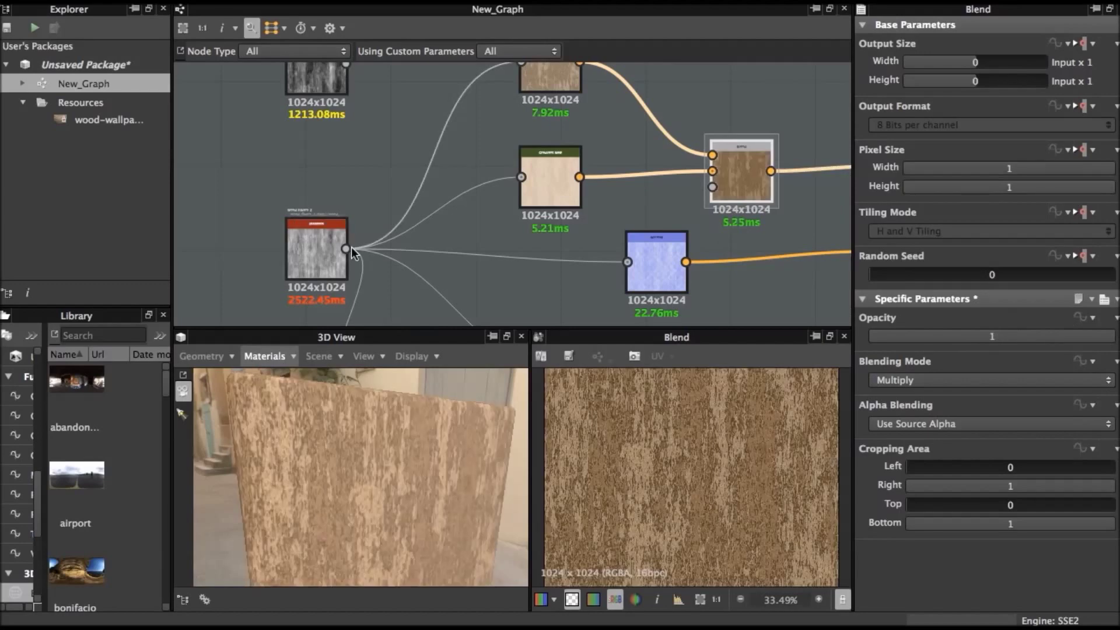
left_click_drag(346, 249, 712, 187)
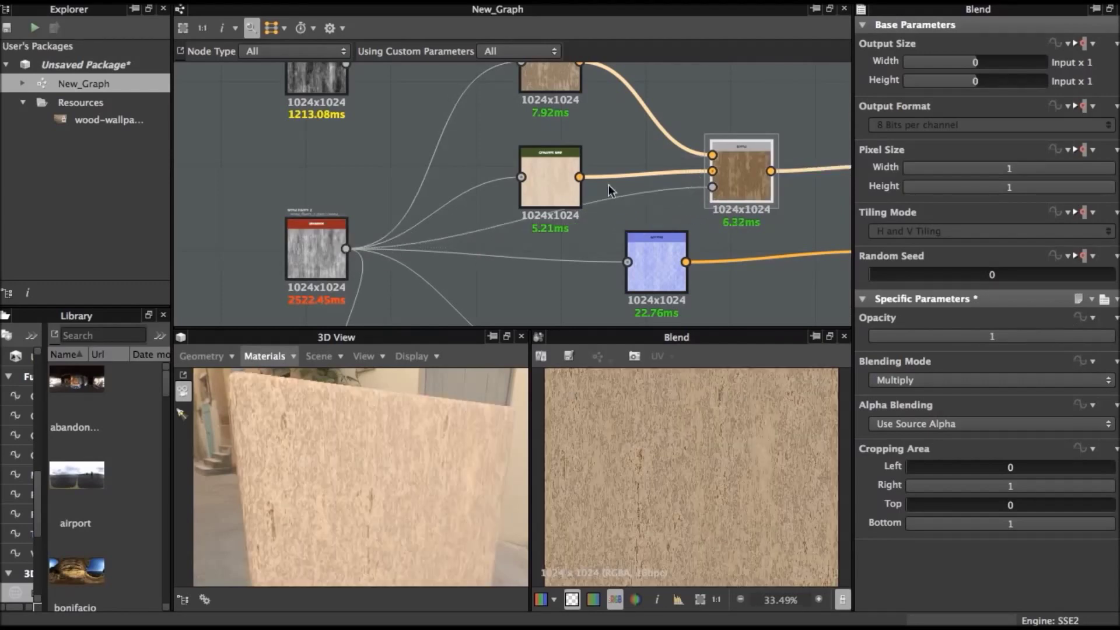
Step: Delete the grey node's link to the top gradient node and inspect the streaked wood on the cube
left_click_drag(560, 181, 552, 159)
scroll(373, 432, "down", 3)
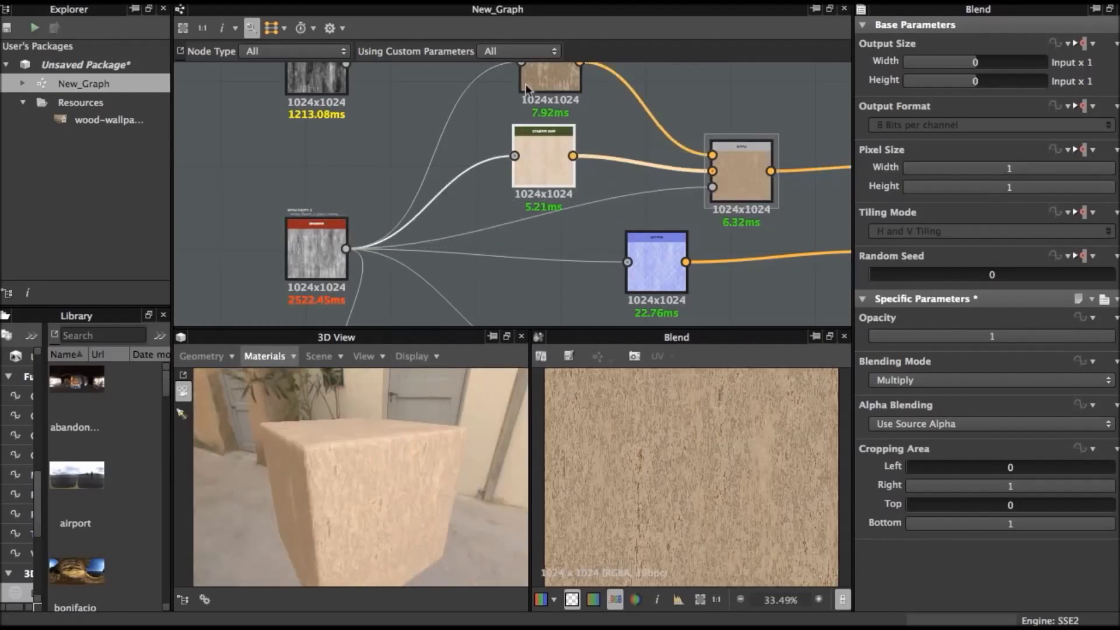
left_click(477, 73)
key("Delete")
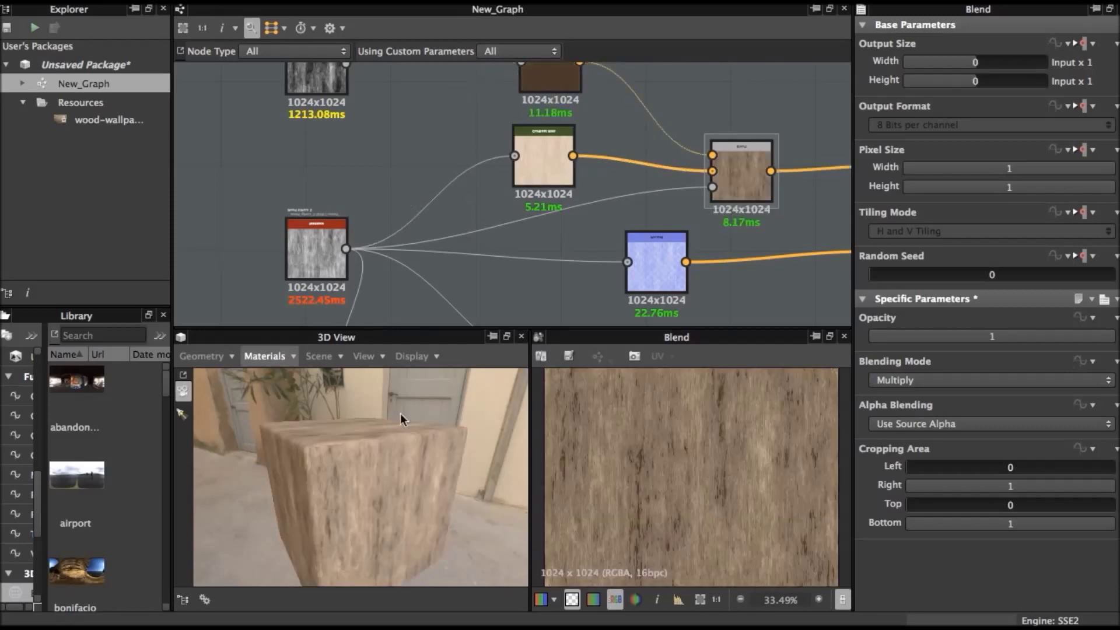
mouse_move(407, 486)
left_mouse_down()
mouse_move(369, 465)
mouse_move(469, 501)
mouse_move(381, 478)
mouse_move(370, 492)
mouse_move(410, 475)
mouse_move(348, 492)
mouse_move(292, 530)
mouse_move(317, 500)
mouse_move(282, 429)
mouse_move(317, 483)
mouse_move(350, 455)
left_mouse_up()
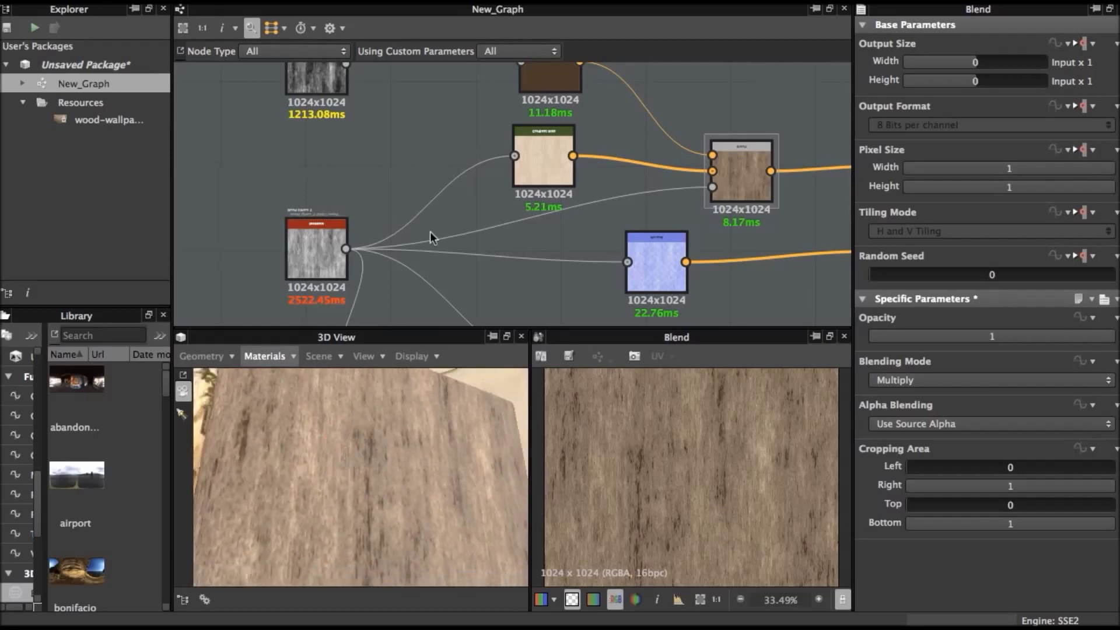
scroll(437, 225, "down", 2)
scroll(441, 220, "down", 1)
middle_click_drag(442, 220, 493, 179)
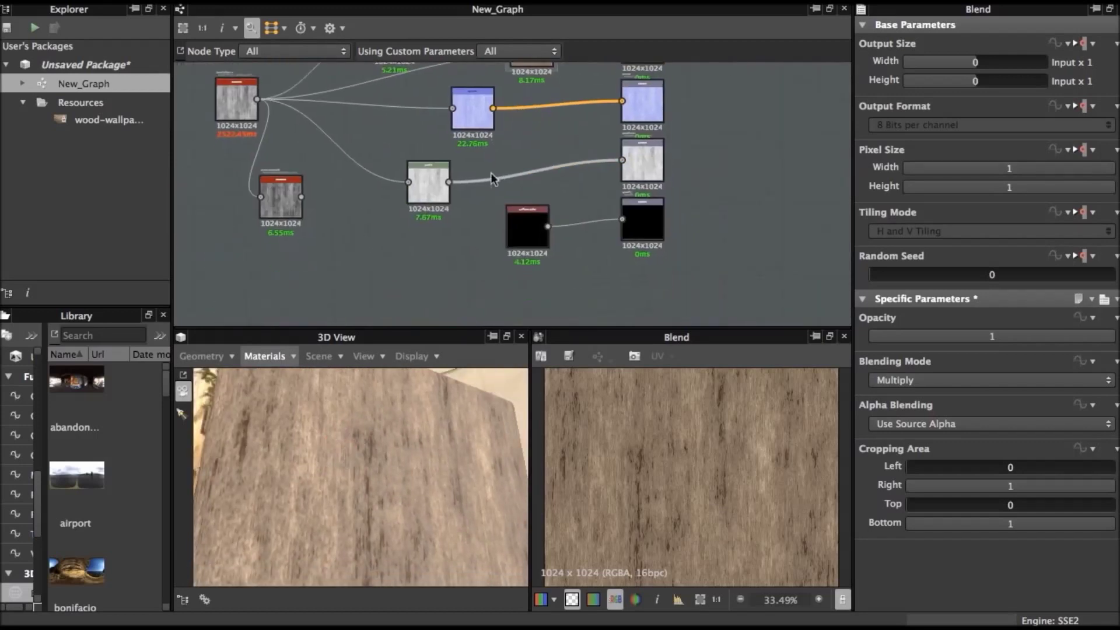
Step: Move the black node left and add a new Output node to the graph
left_click_drag(525, 236, 449, 239)
left_click(350, 254)
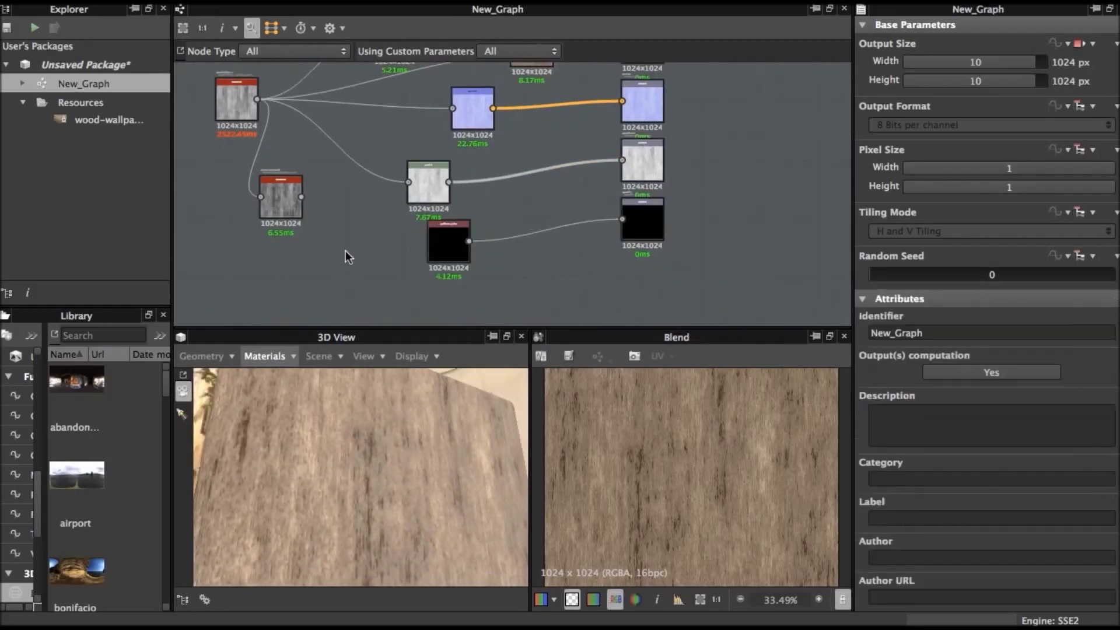
right_click(348, 256)
left_click(304, 288)
right_click(319, 286)
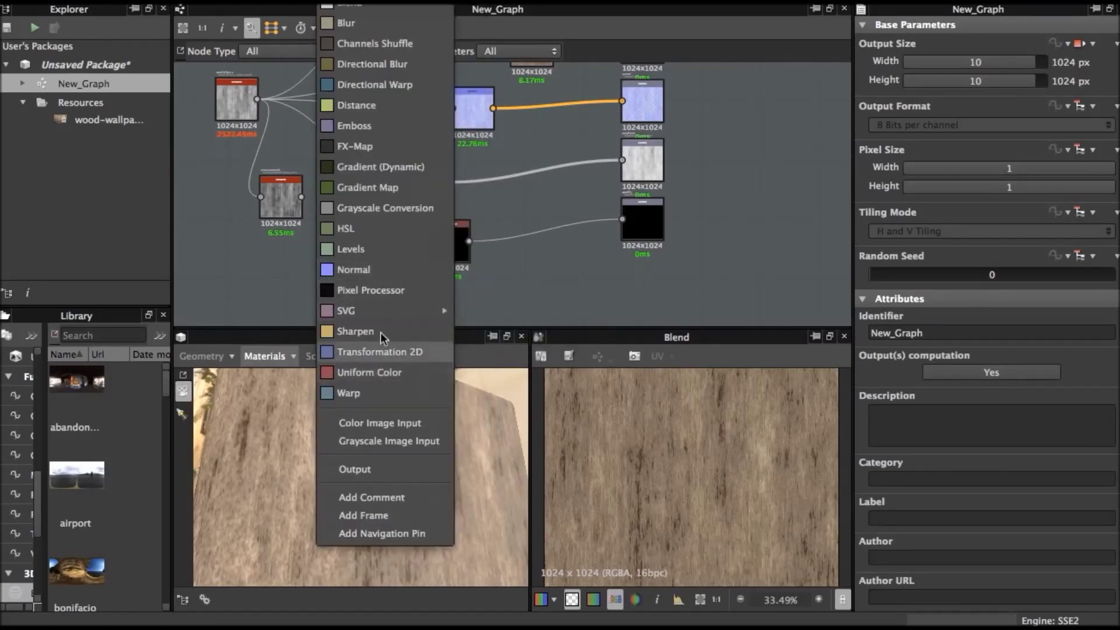
left_click(372, 468)
double_click(315, 275)
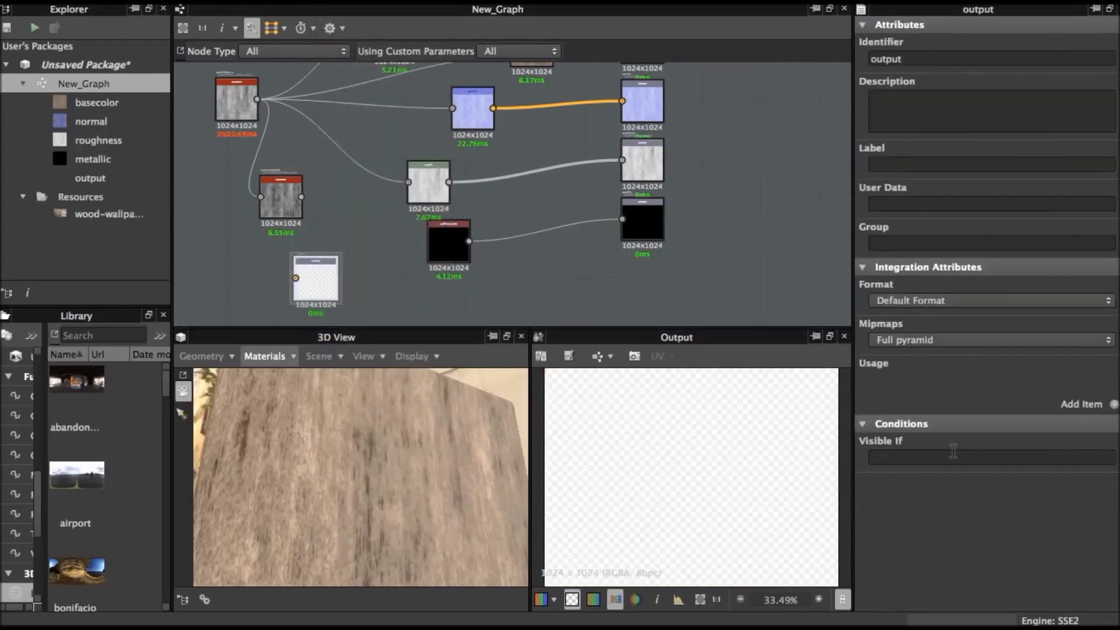
Step: Keep Full pyramid mipmaps and give the new output an ambientOcclusion usage
left_click(1108, 344)
left_click(1116, 329)
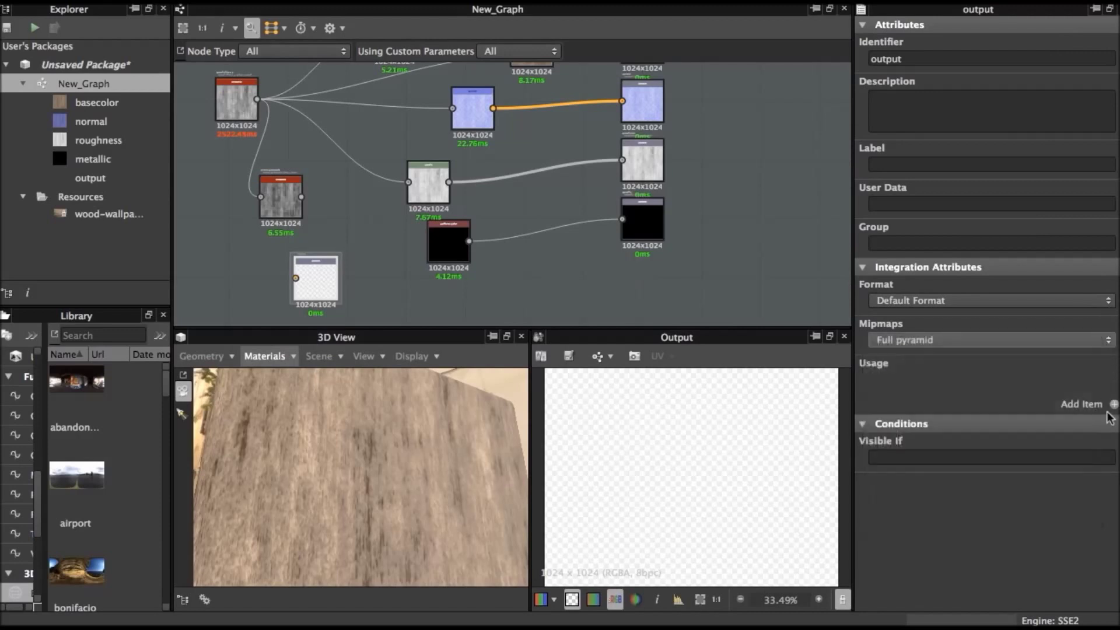
left_click(1114, 404)
left_click(1075, 380)
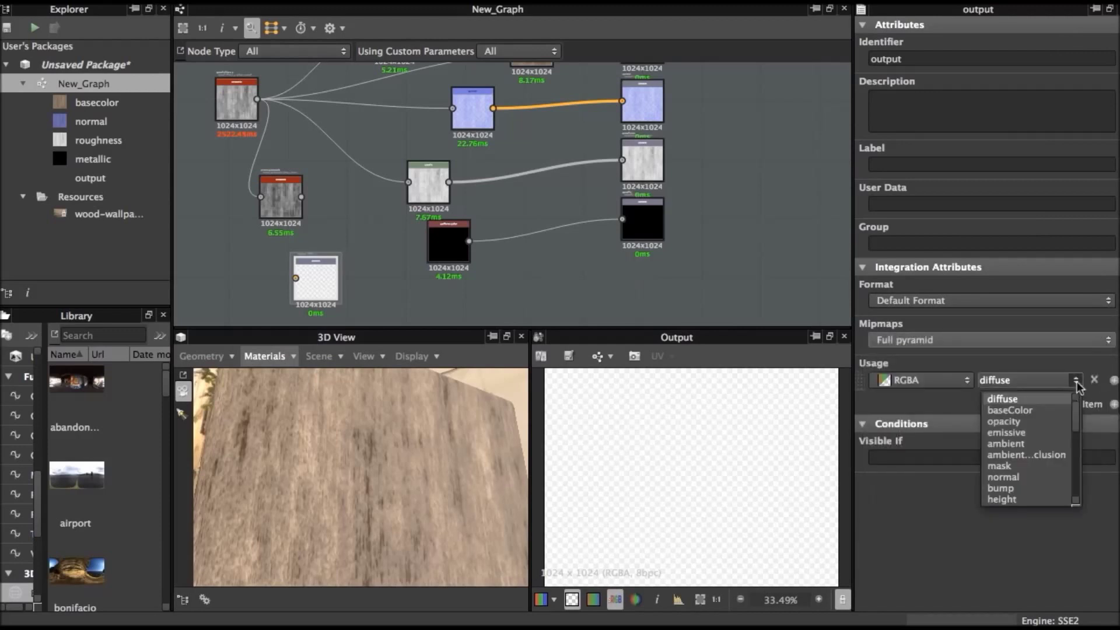
left_click(1043, 454)
mouse_move(336, 279)
left_mouse_down()
mouse_move(496, 286)
mouse_move(601, 277)
left_mouse_up()
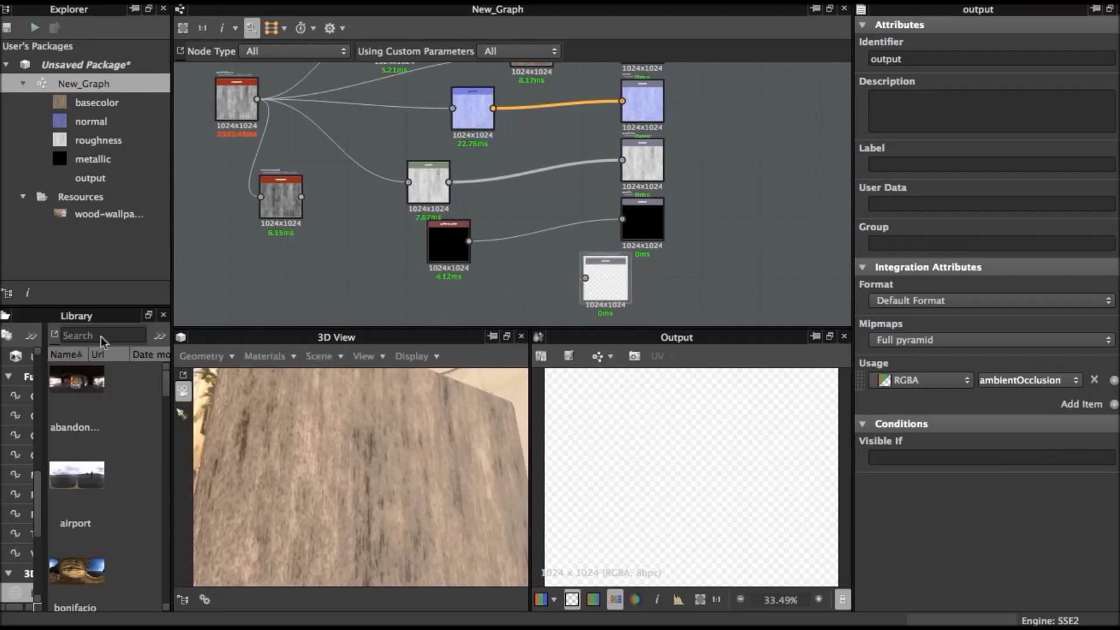
Step: Add an Ambient Occlusion node from the Library beside the ambientOcclusion output and frame it
type("ambien")
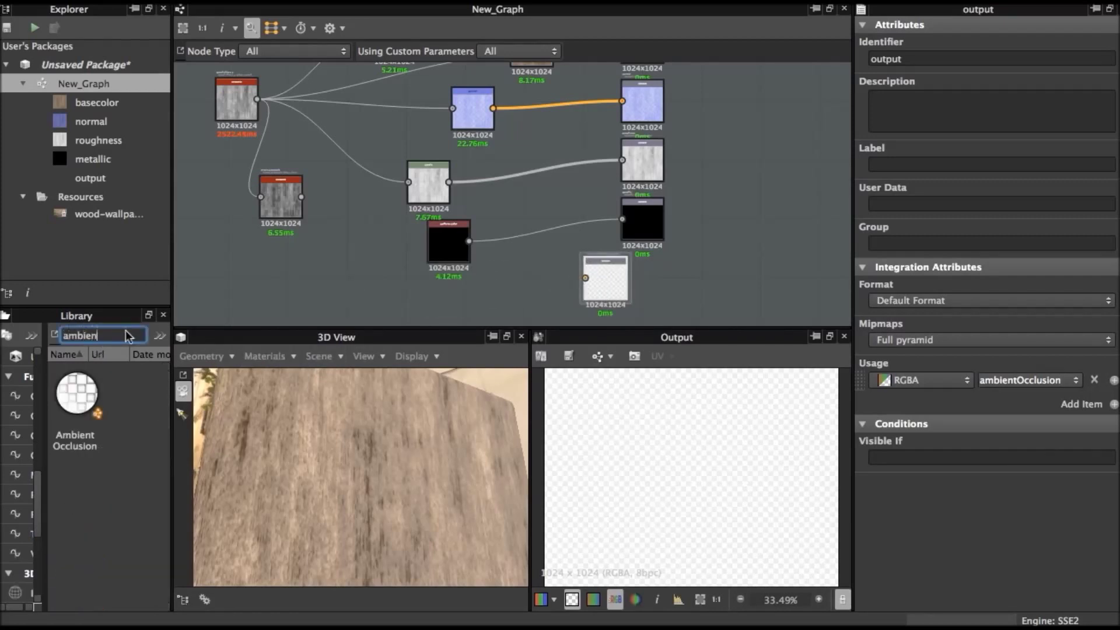
left_click_drag(75, 396, 356, 258)
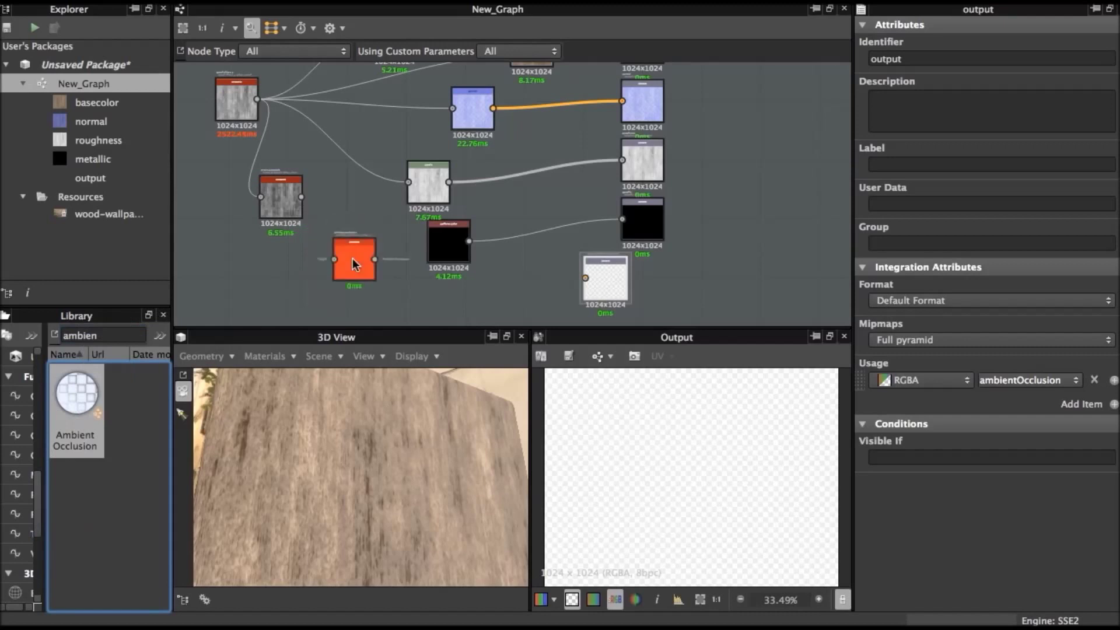
middle_click_drag(357, 258, 367, 200)
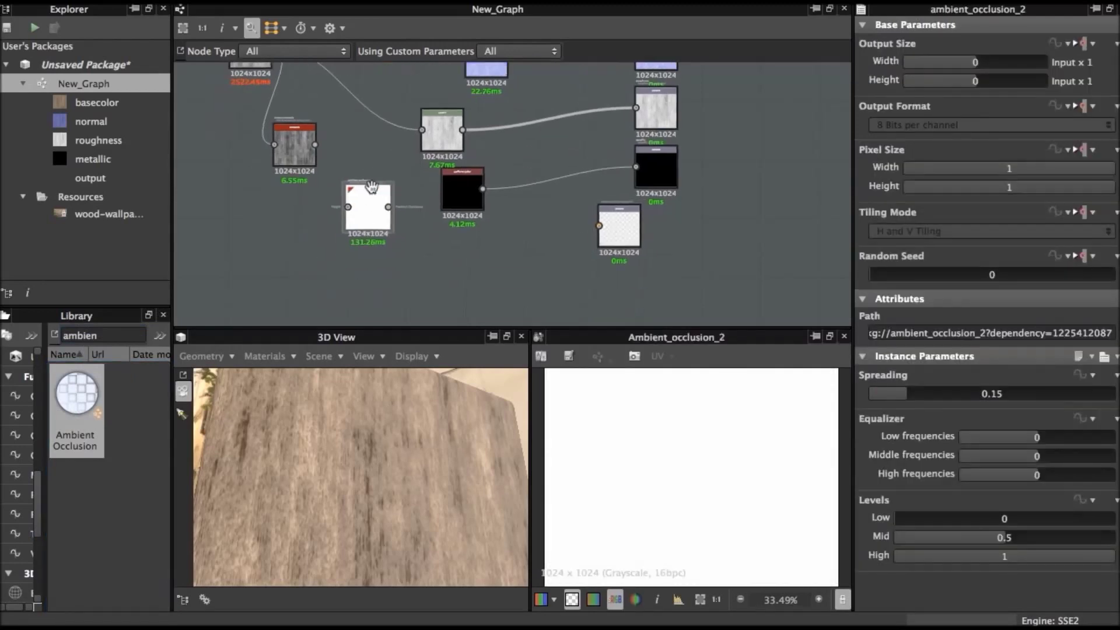
left_click_drag(368, 200, 506, 257)
key("f")
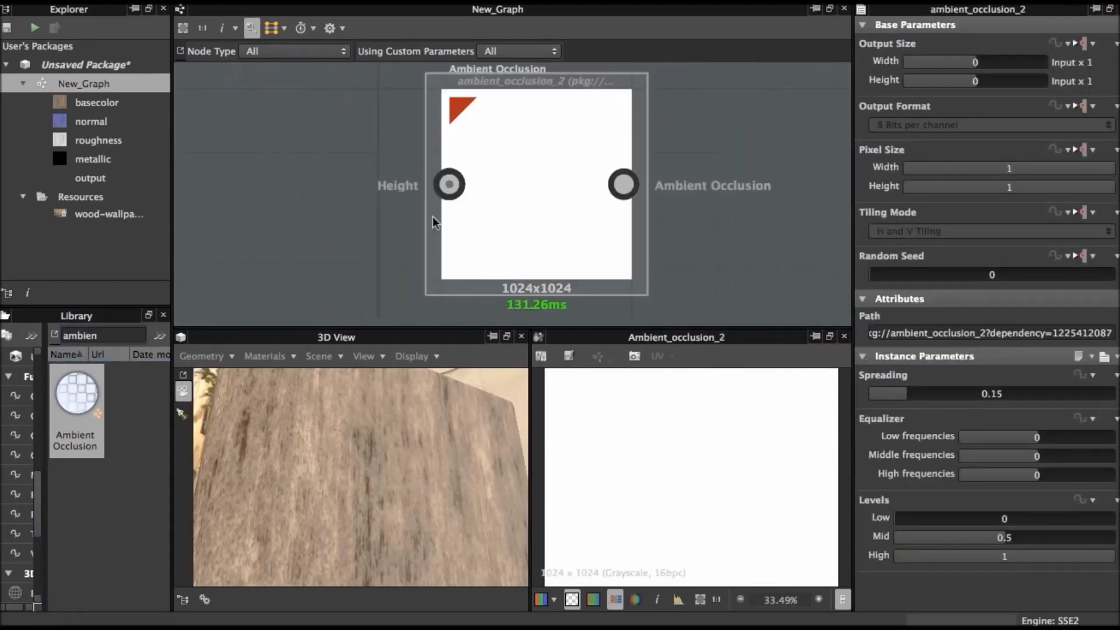
Step: Search the Library for 'norma' to find the normal-related nodes
scroll(471, 202, "down", 3)
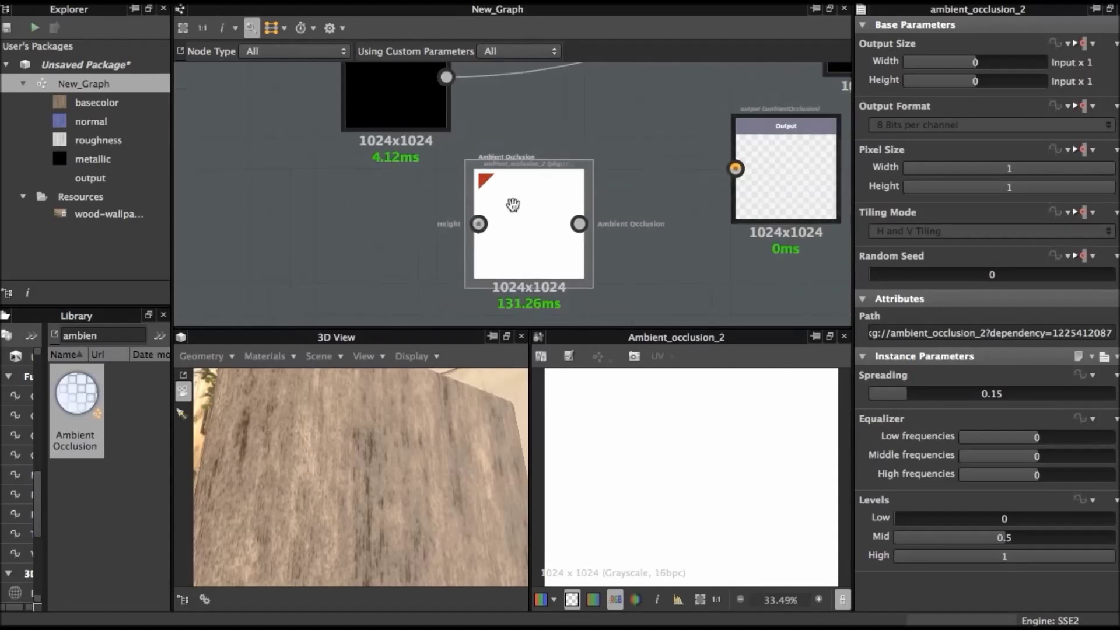
scroll(282, 200, "down", 2)
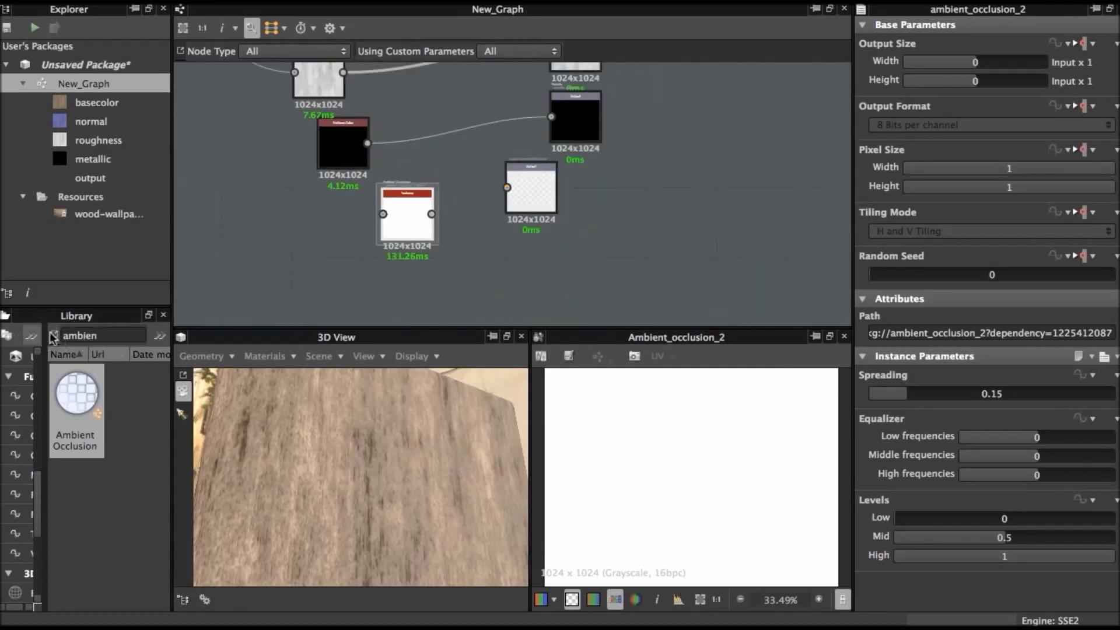
double_click(103, 336)
type("norma")
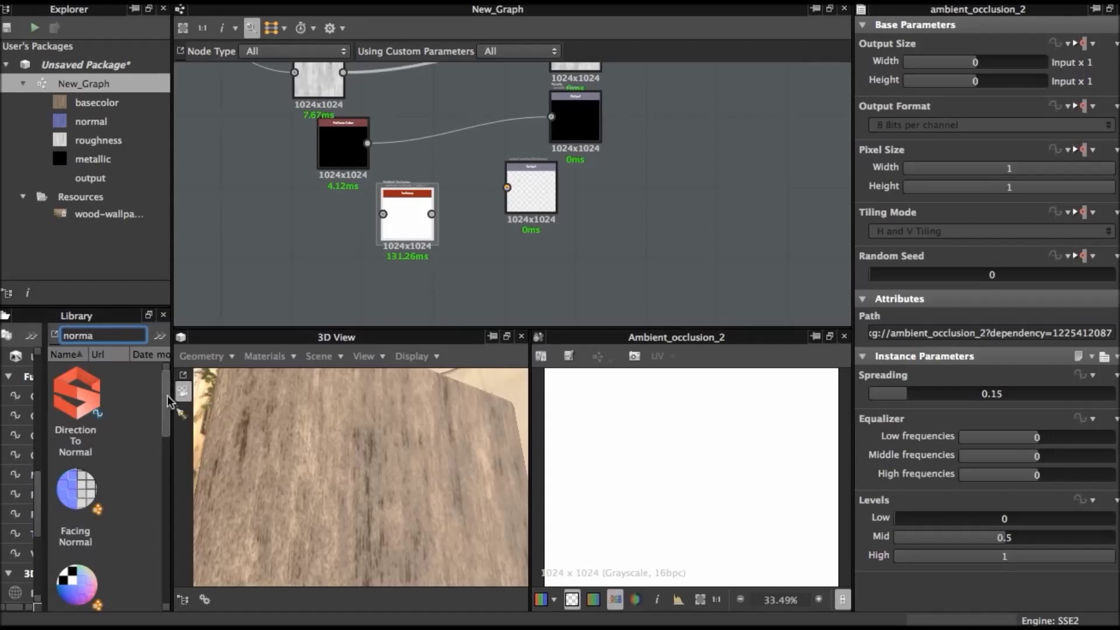
Step: Place a Normal to Height node near the normal chain and feed the normal map into it
mouse_move(168, 402)
left_mouse_down()
mouse_move(146, 539)
mouse_move(336, 214)
left_mouse_up()
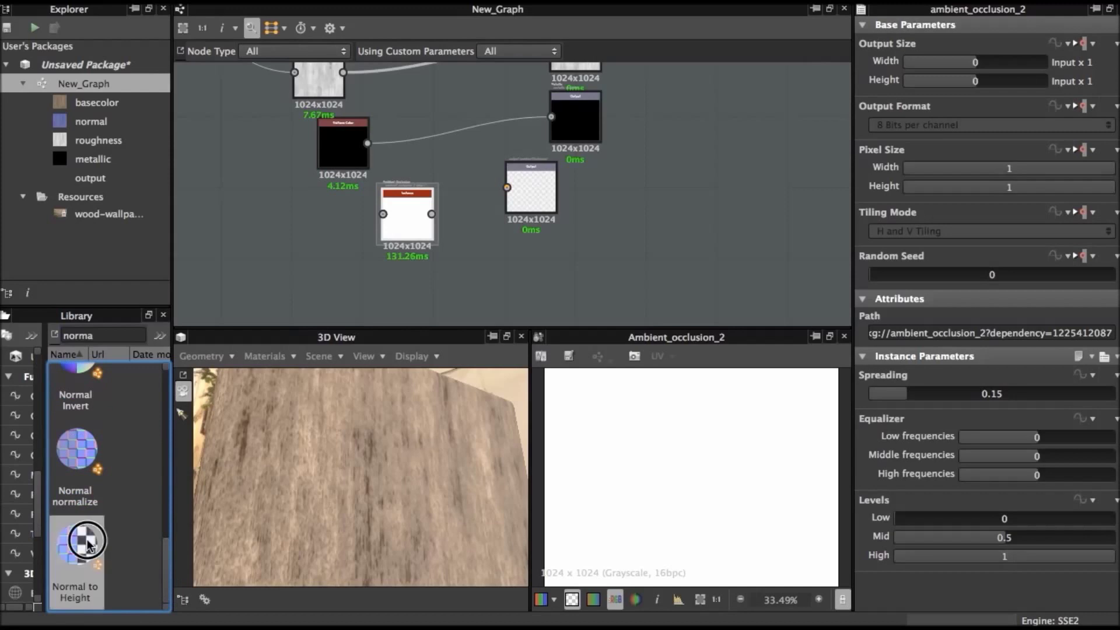
scroll(337, 214, "down", 2)
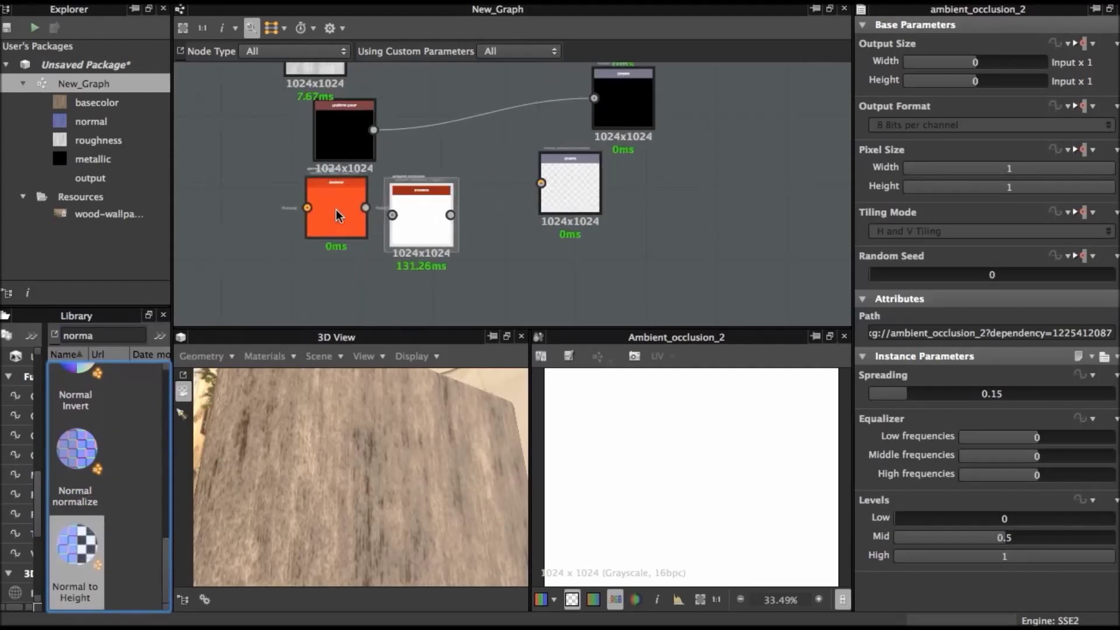
mouse_move(388, 180)
middle_mouse_down()
mouse_move(425, 180)
mouse_move(428, 286)
middle_mouse_up()
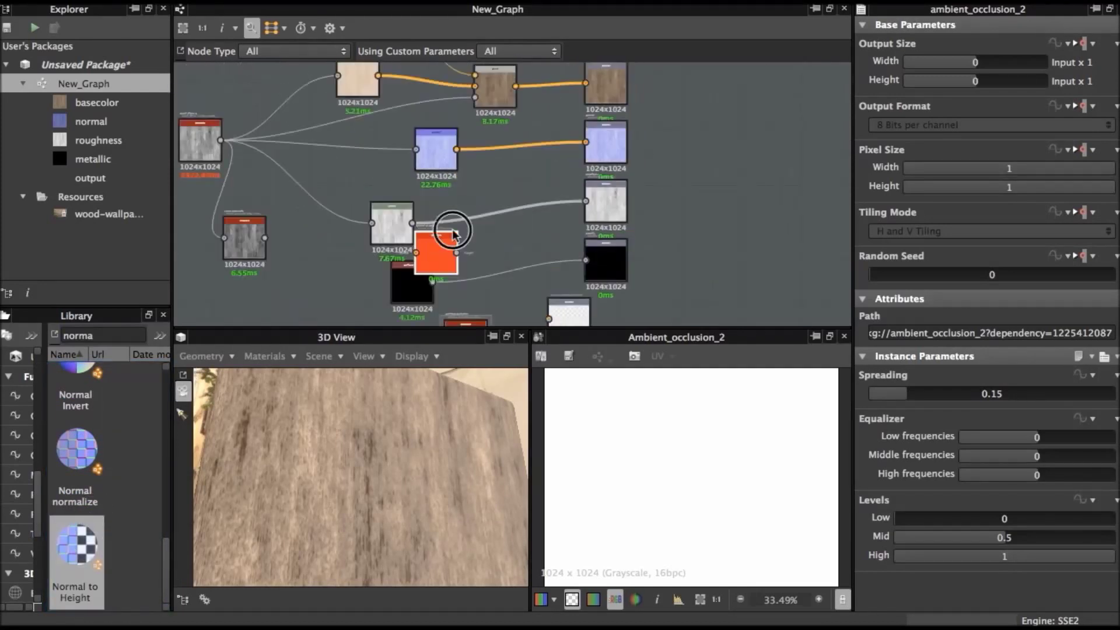
mouse_move(428, 225)
left_mouse_down()
mouse_move(485, 175)
mouse_move(368, 142)
mouse_move(475, 208)
left_mouse_up()
left_click(493, 210)
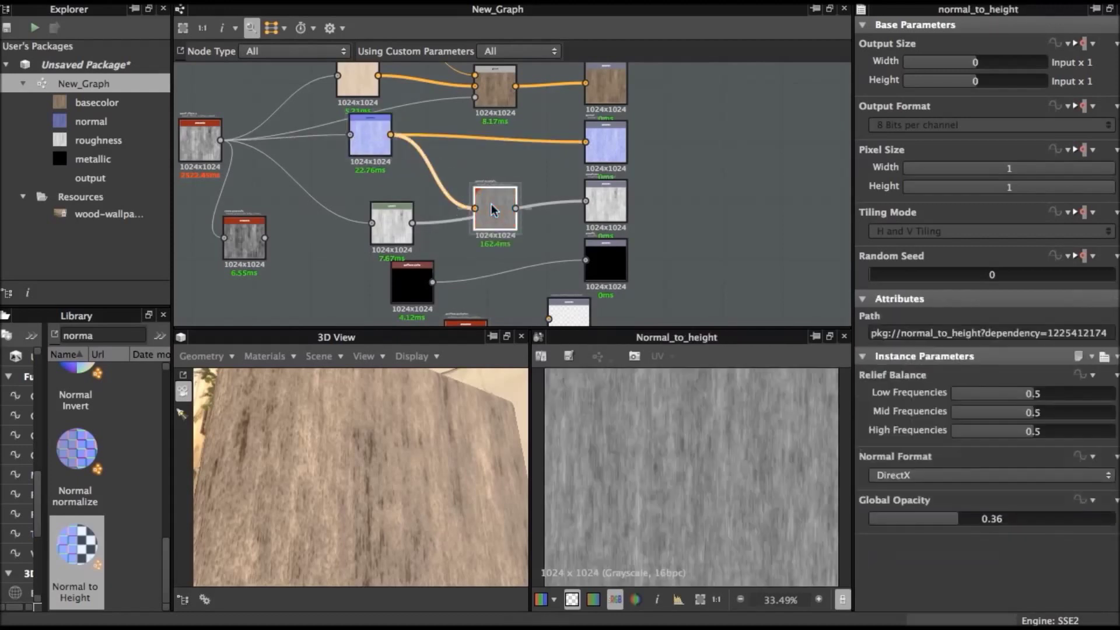
Step: Wire Normal to Height into Ambient Occlusion, and Ambient Occlusion into the empty output
scroll(493, 210, "down", 3)
mouse_move(527, 146)
left_mouse_down()
mouse_move(416, 253)
mouse_move(604, 236)
left_mouse_up()
scroll(416, 254, "up", 3)
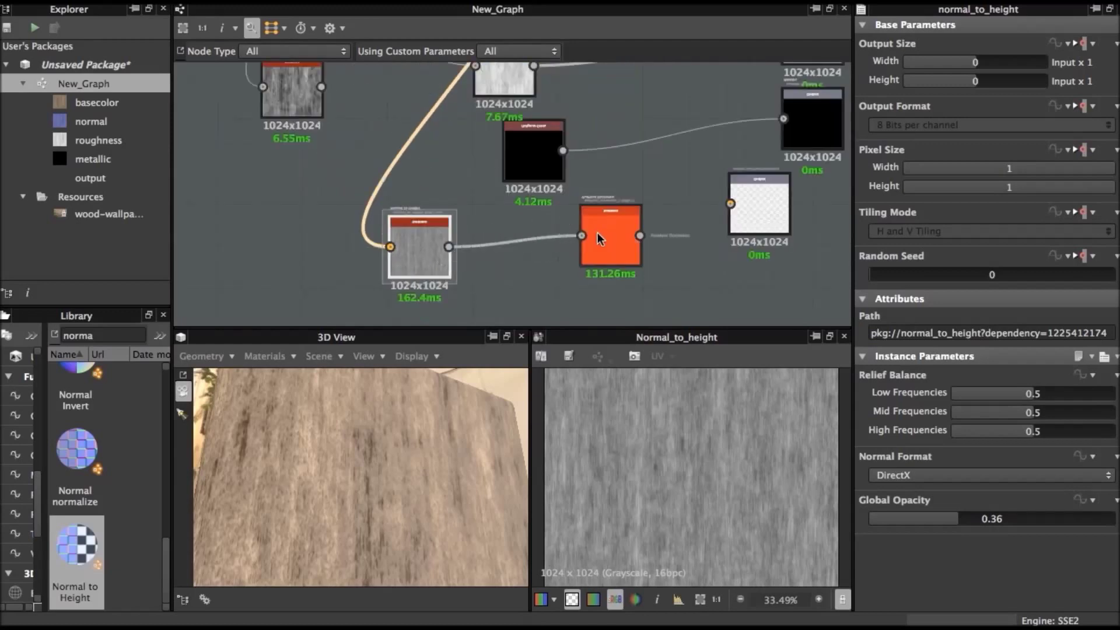
left_click(601, 235)
scroll(601, 236, "down", 2)
left_click_drag(634, 234, 710, 208)
Step: Set the new output's usage to Ambient Occlusion and nudge Normal to Height rightward
left_click(724, 209)
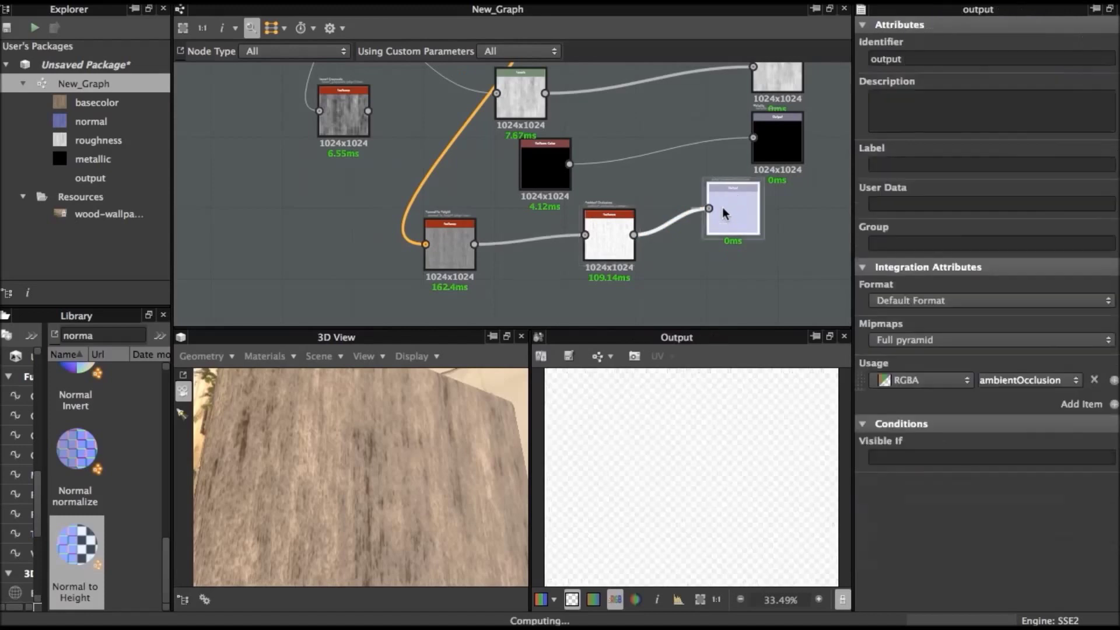
right_click(724, 213)
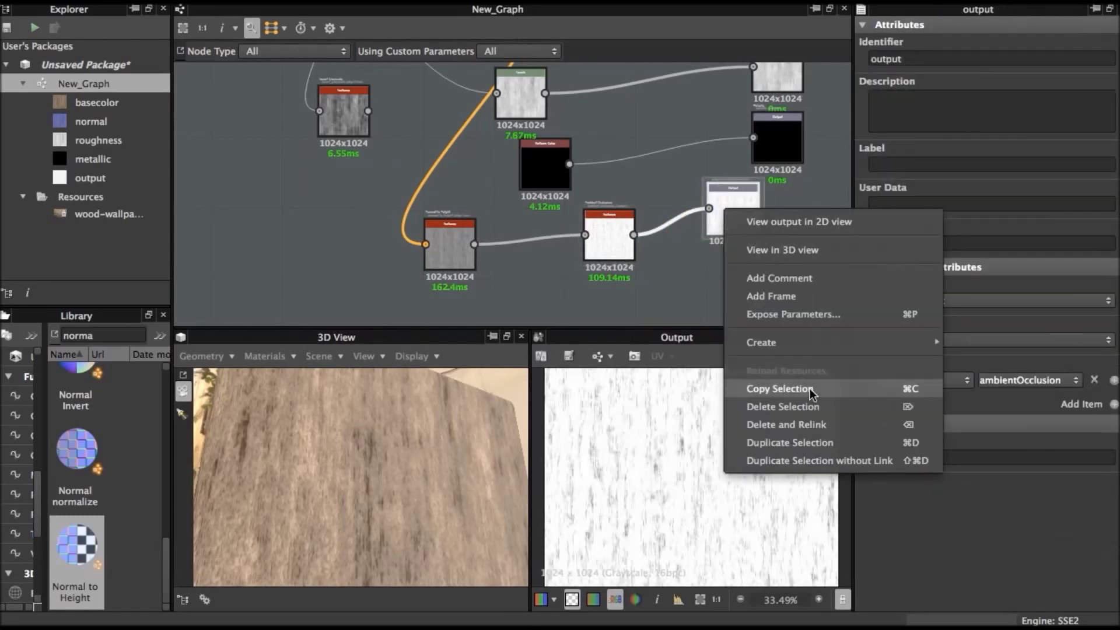
left_click(822, 250)
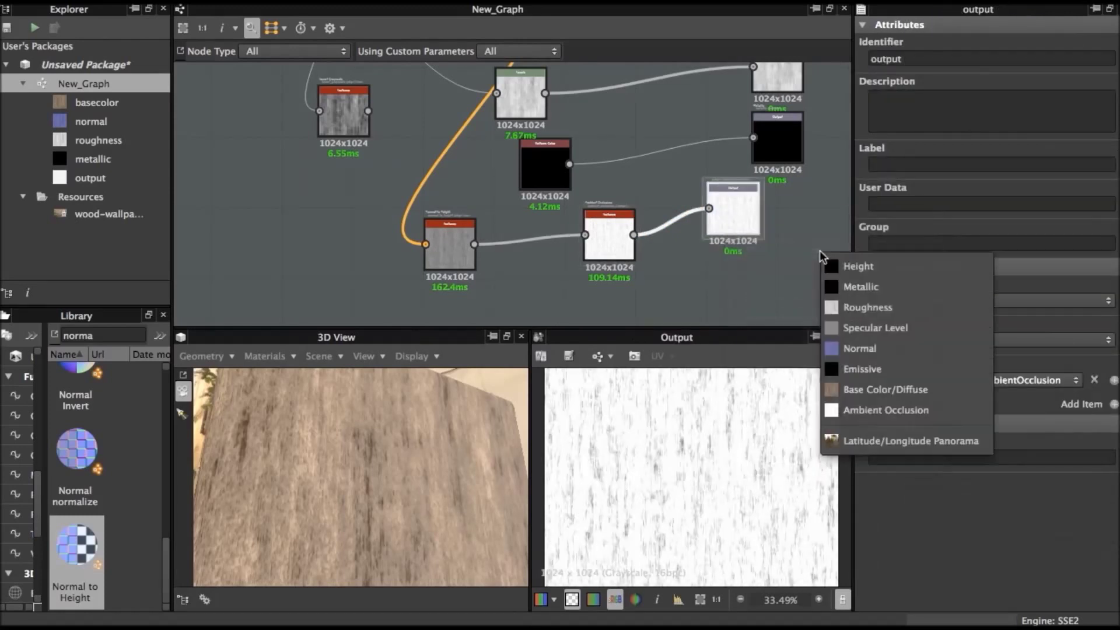
left_click(862, 412)
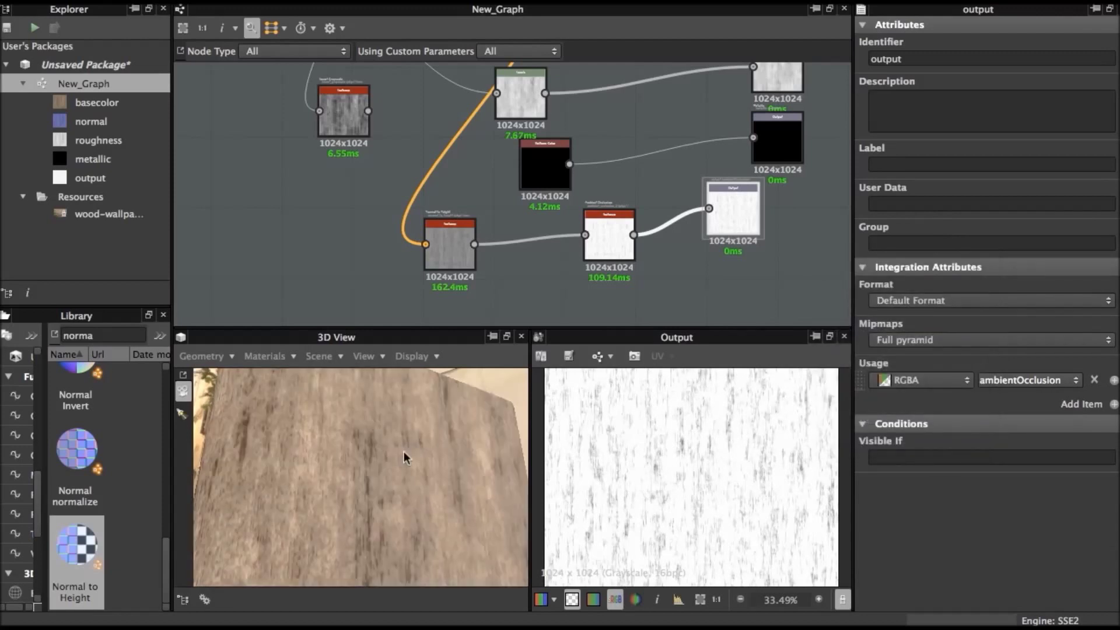
left_click_drag(449, 244, 478, 235)
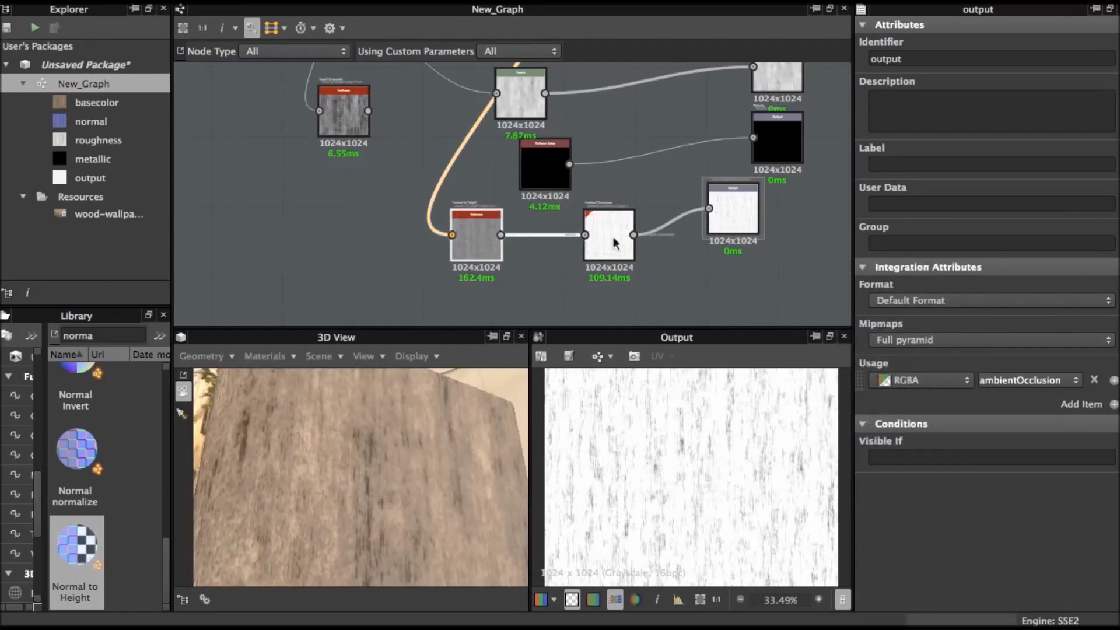
Step: Switch the Normal to Height node's Normal Format to OpenGL
left_click(614, 242)
left_click(467, 236)
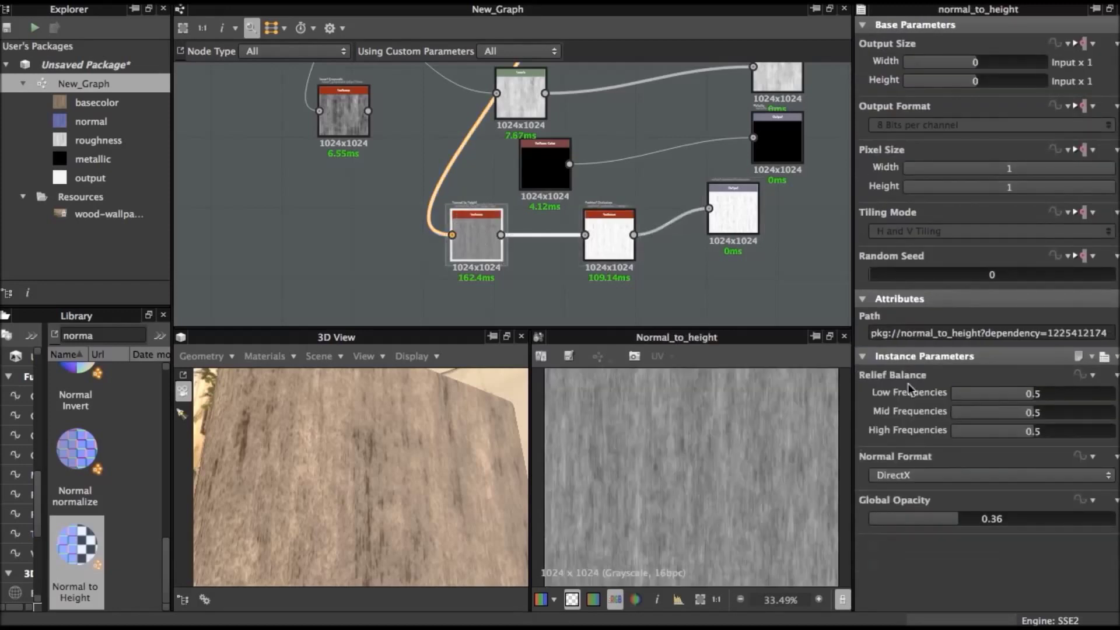
left_click(909, 479)
left_click(913, 491)
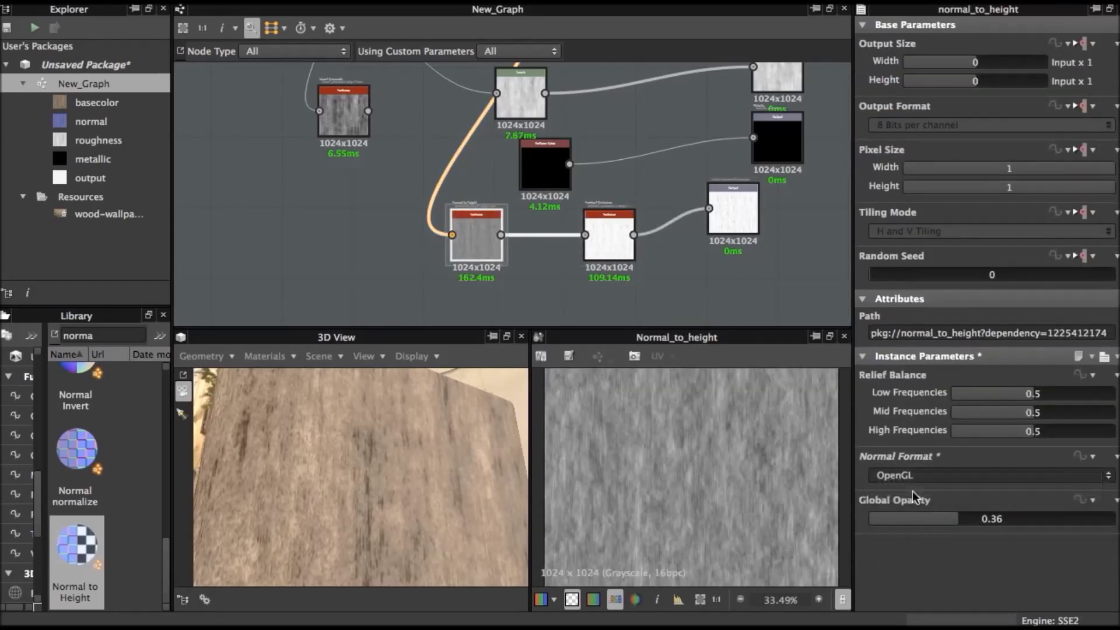
Step: Give Ambient Occlusion Spreading 0.25, Levels Low 0.13 and low-frequency equalizer 0.18, then check the cube
left_click(610, 243)
left_click_drag(912, 401, 930, 399)
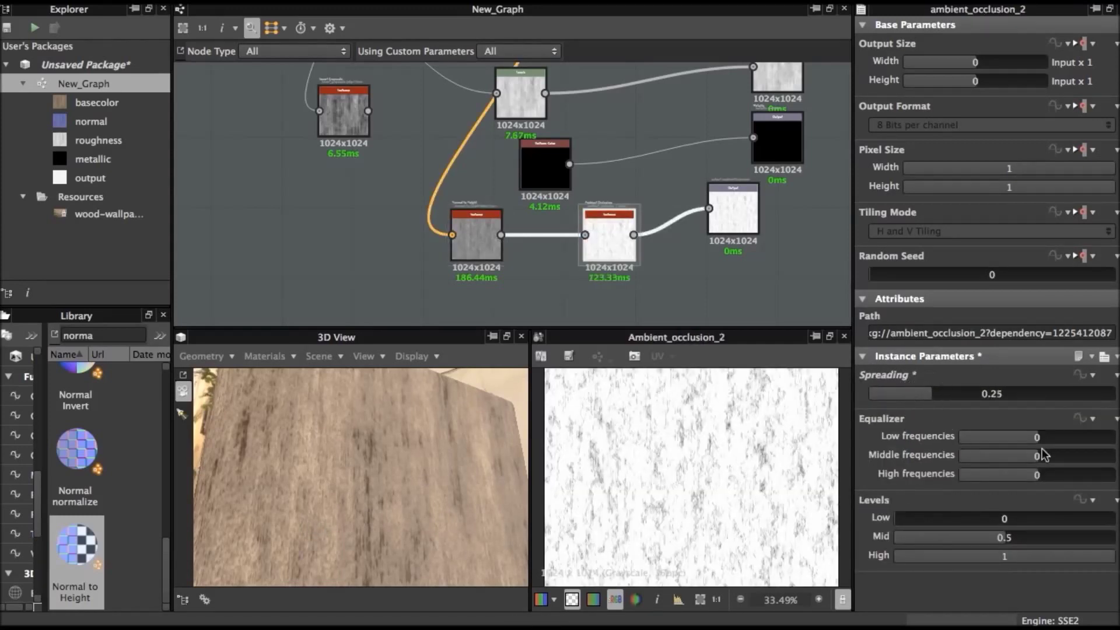
left_click_drag(906, 525, 923, 526)
left_click_drag(1041, 440, 1048, 441)
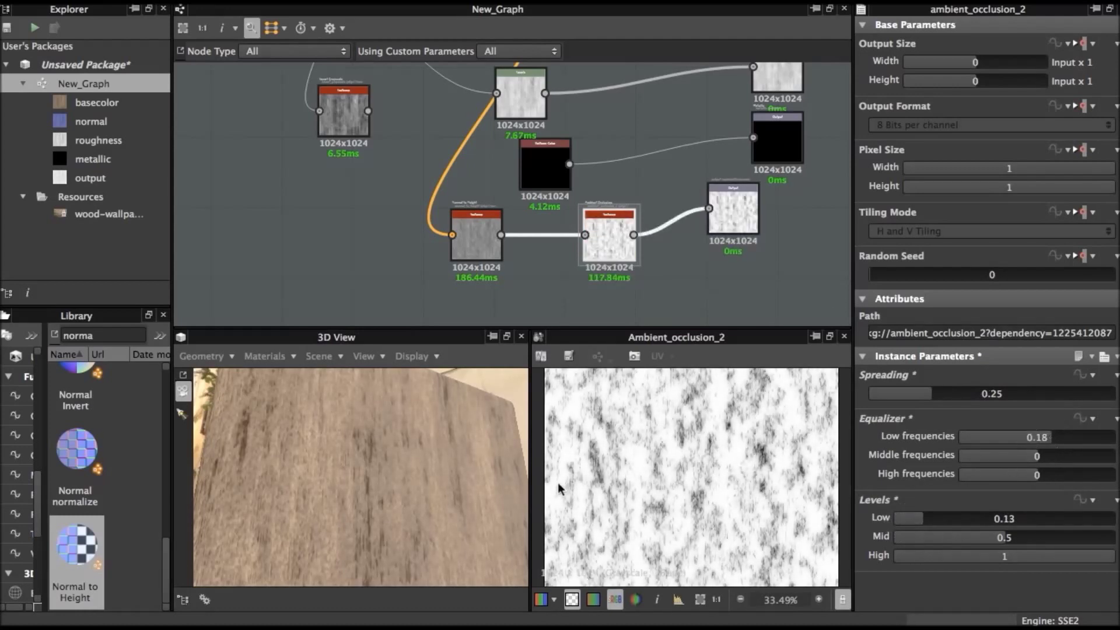
mouse_move(445, 479)
left_mouse_down()
mouse_move(408, 515)
mouse_move(369, 468)
mouse_move(373, 512)
mouse_move(439, 387)
mouse_move(483, 453)
left_mouse_up()
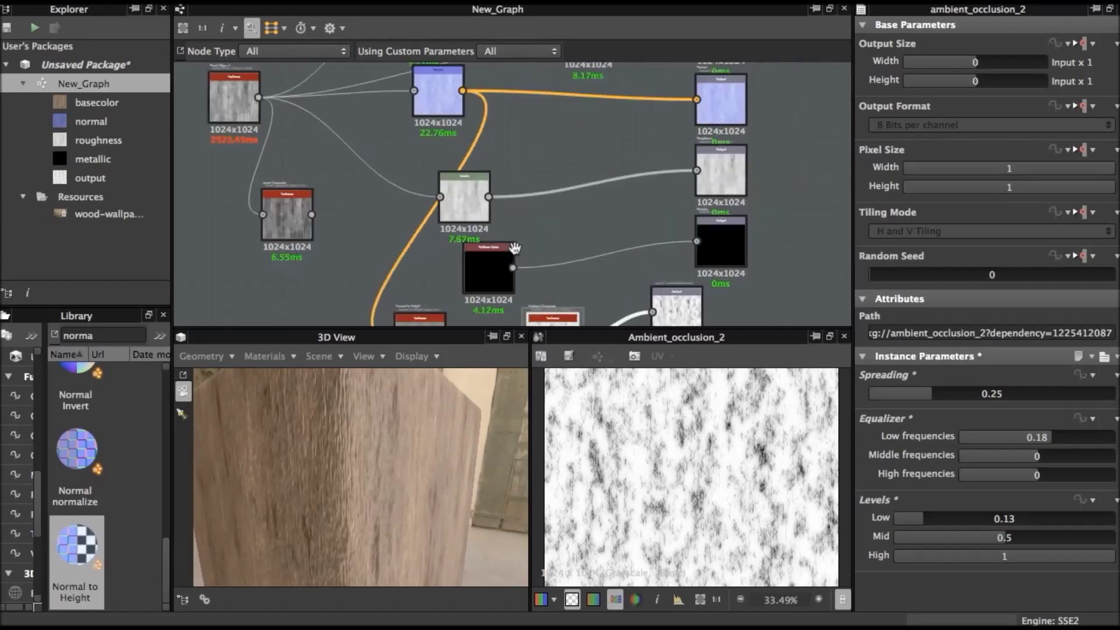
middle_click_drag(565, 163, 483, 326)
Step: Preview the Normal node's map without transparency in the 2D view and orbit the camera out
left_click(407, 148)
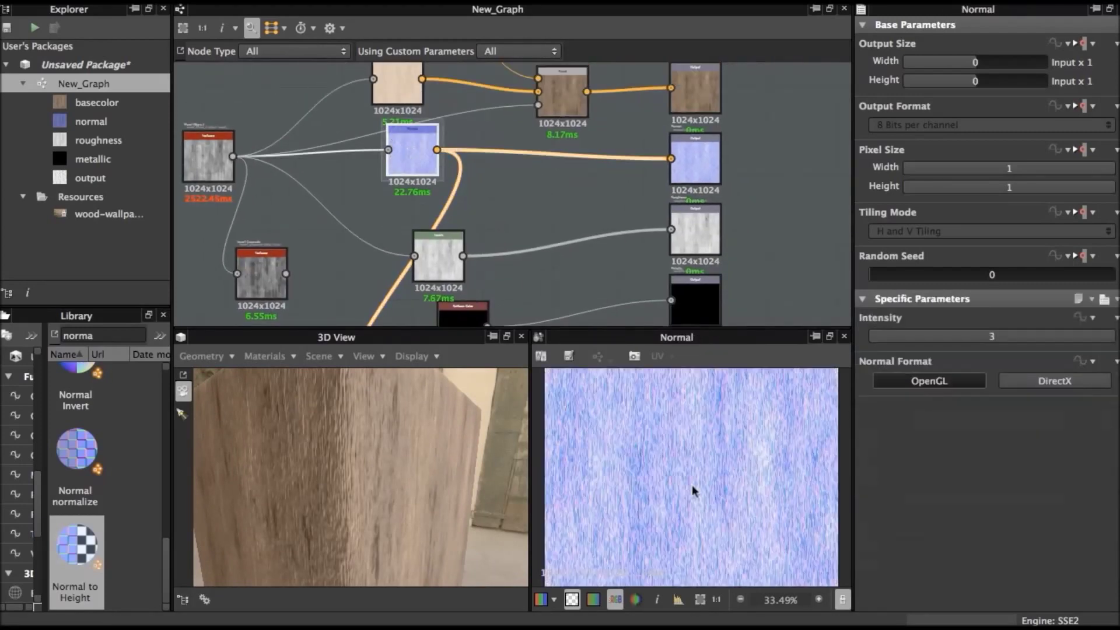
left_click(571, 595)
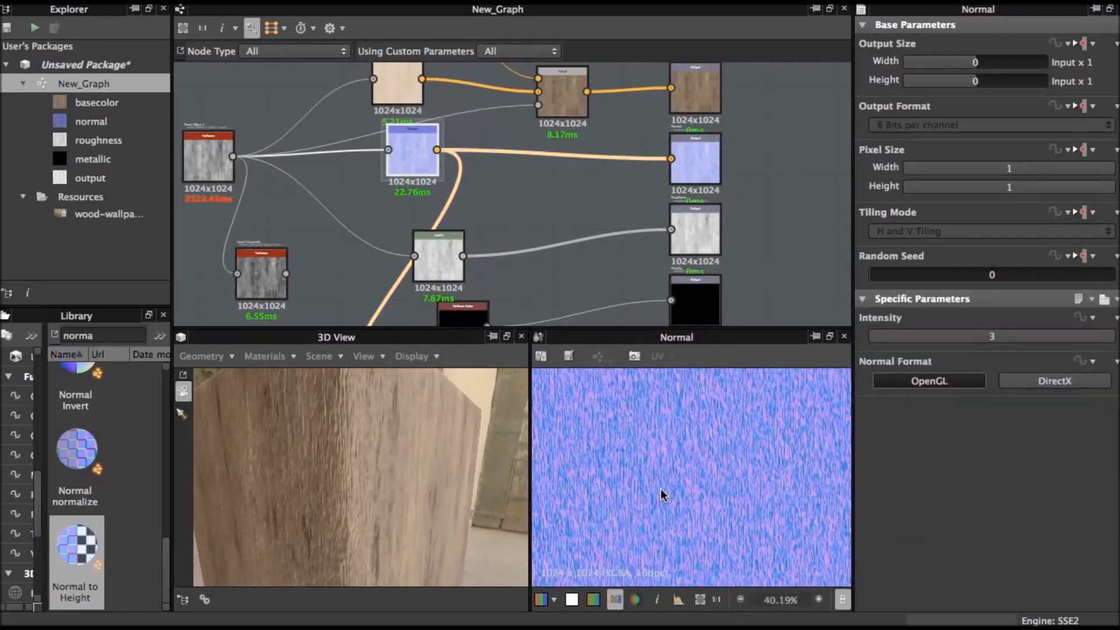
scroll(660, 488, "down", 2)
mouse_move(418, 525)
left_mouse_down()
mouse_move(315, 429)
mouse_move(378, 487)
left_mouse_up()
left_click(814, 208)
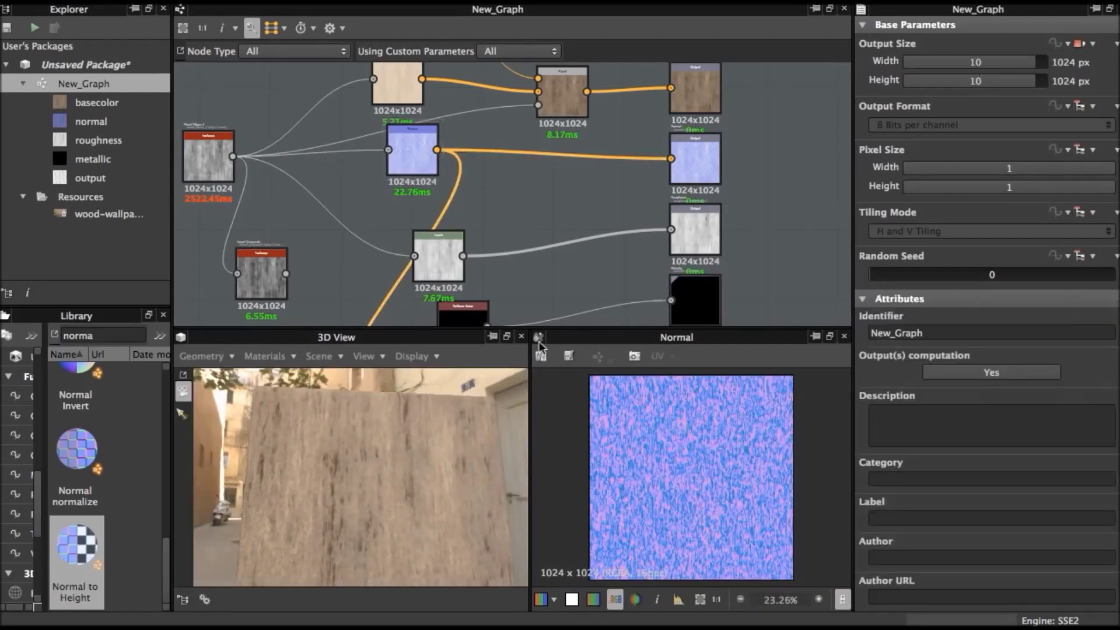
Step: Enlarge the preview panels and 3D View, then orbit the wood cube to face the camera
left_click_drag(408, 328, 407, 133)
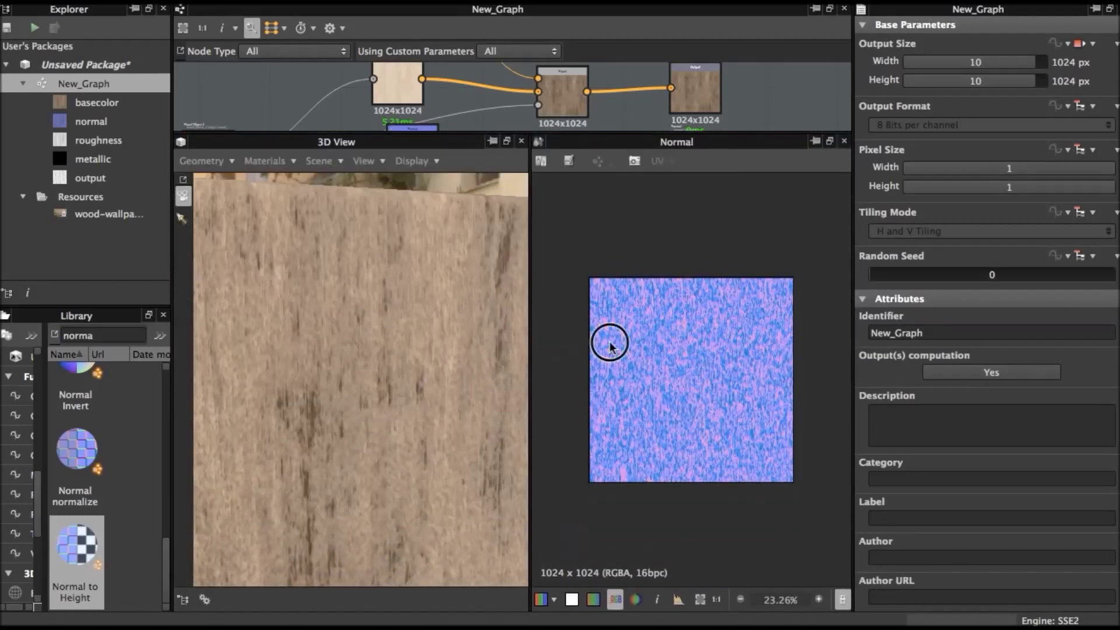
left_click_drag(855, 335, 1041, 338)
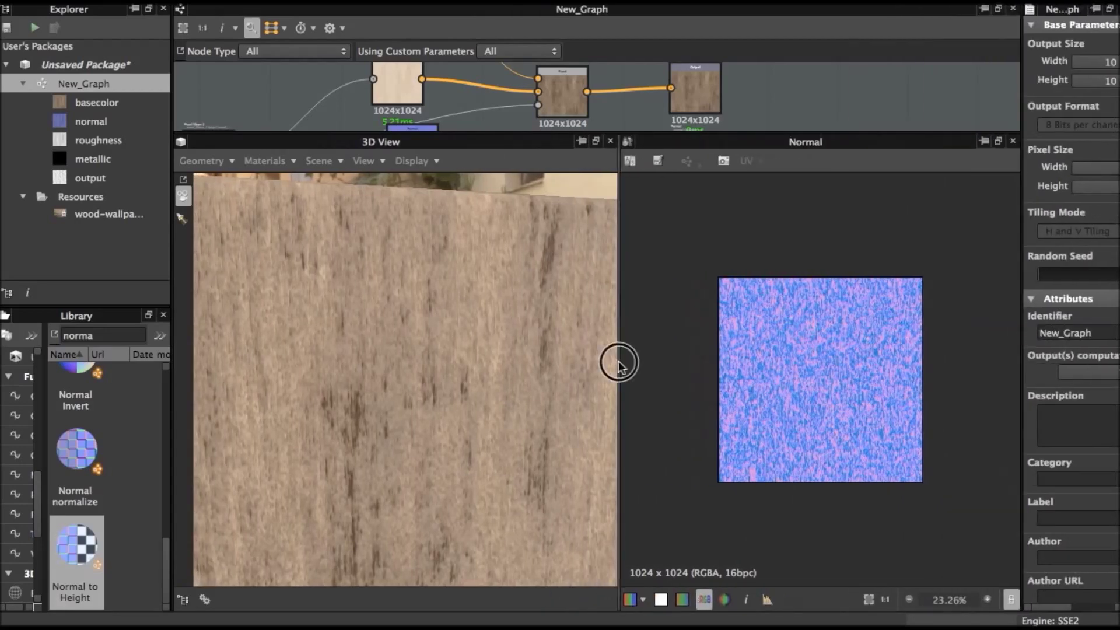
left_click_drag(622, 366, 849, 360)
scroll(433, 425, "down", 3)
mouse_move(432, 424)
left_mouse_down()
mouse_move(451, 312)
mouse_move(488, 330)
mouse_move(484, 411)
mouse_move(560, 343)
mouse_move(445, 387)
mouse_move(607, 387)
left_mouse_up()
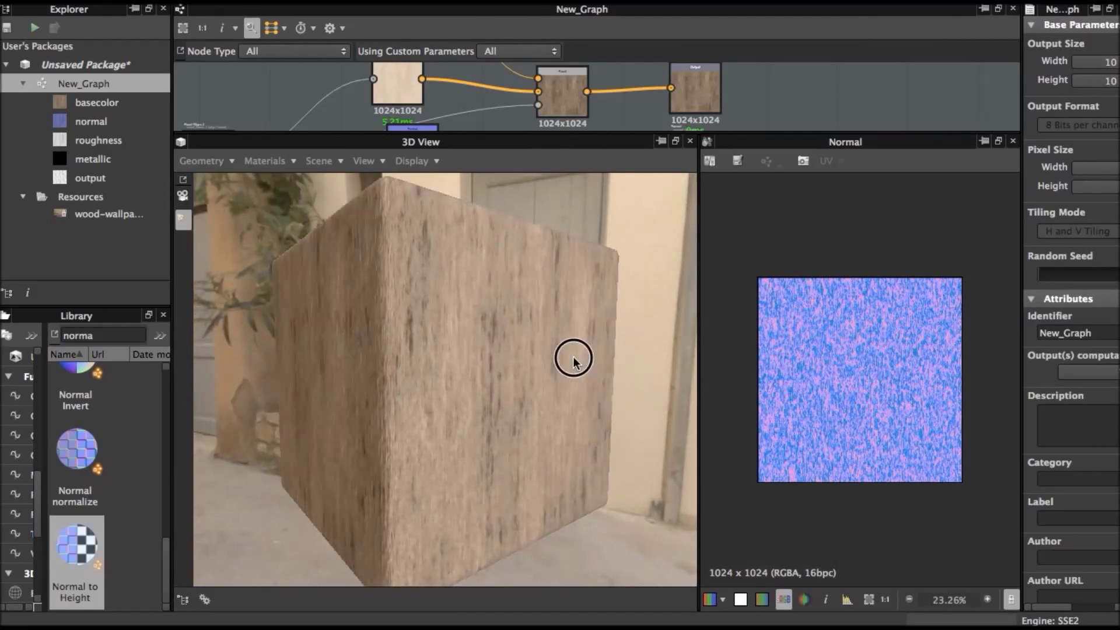
right_click_drag(562, 379, 572, 369)
mouse_move(573, 370)
left_mouse_down()
mouse_move(574, 356)
mouse_move(567, 368)
left_mouse_up()
scroll(575, 357, "down", 5)
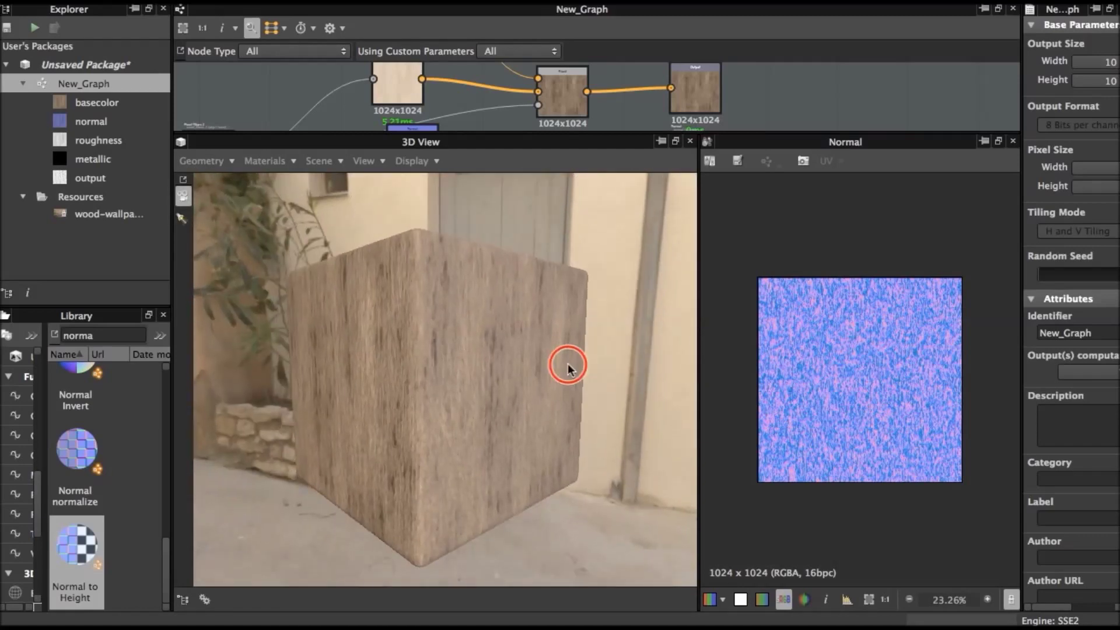